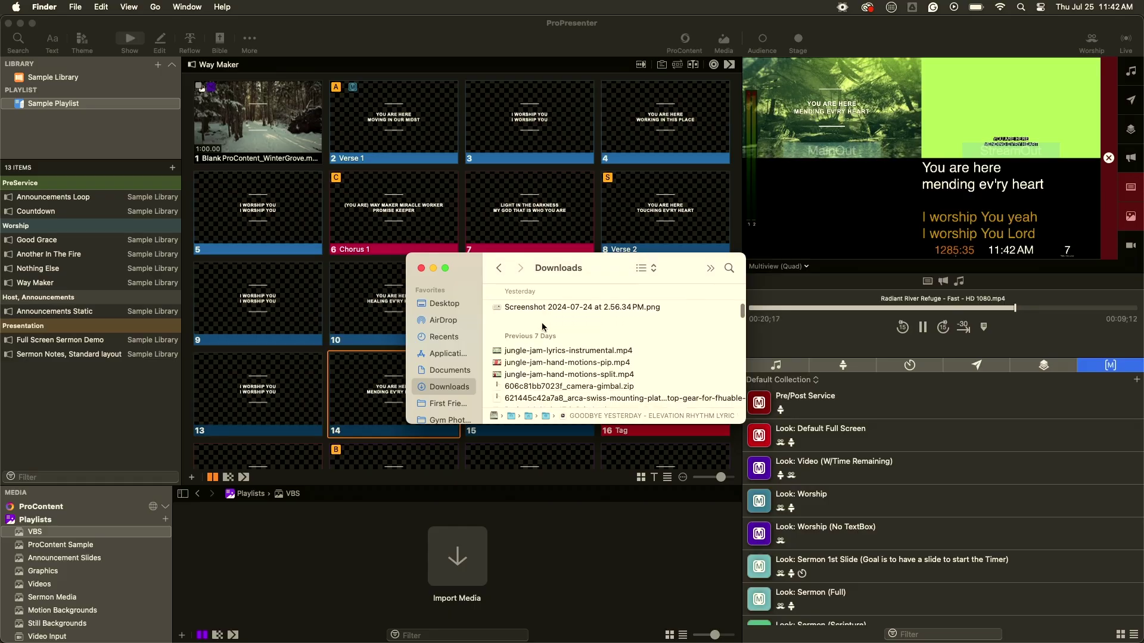
- Drag the GOODBYE YESTERDAY and jungle-jam-hand-motions-split videos from Downloads into the VBS media playlist
click(545, 375)
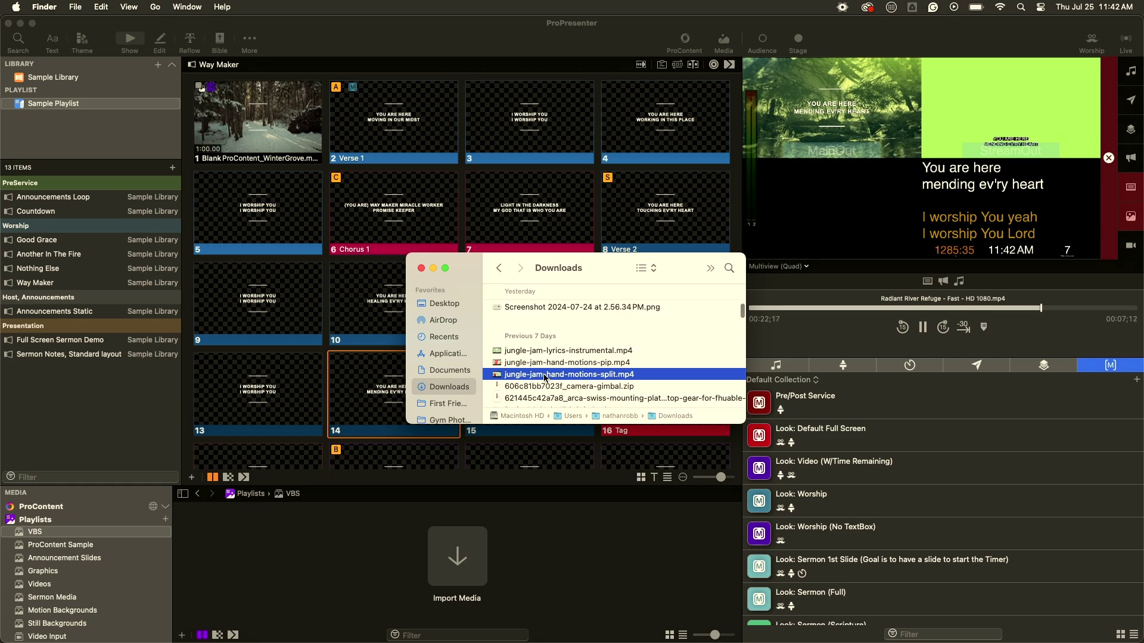
drag(522, 379, 248, 536)
- Set the GOODBYE YESTERDAY clip's playback to Stop at its end instead of looping
right_click(248, 536)
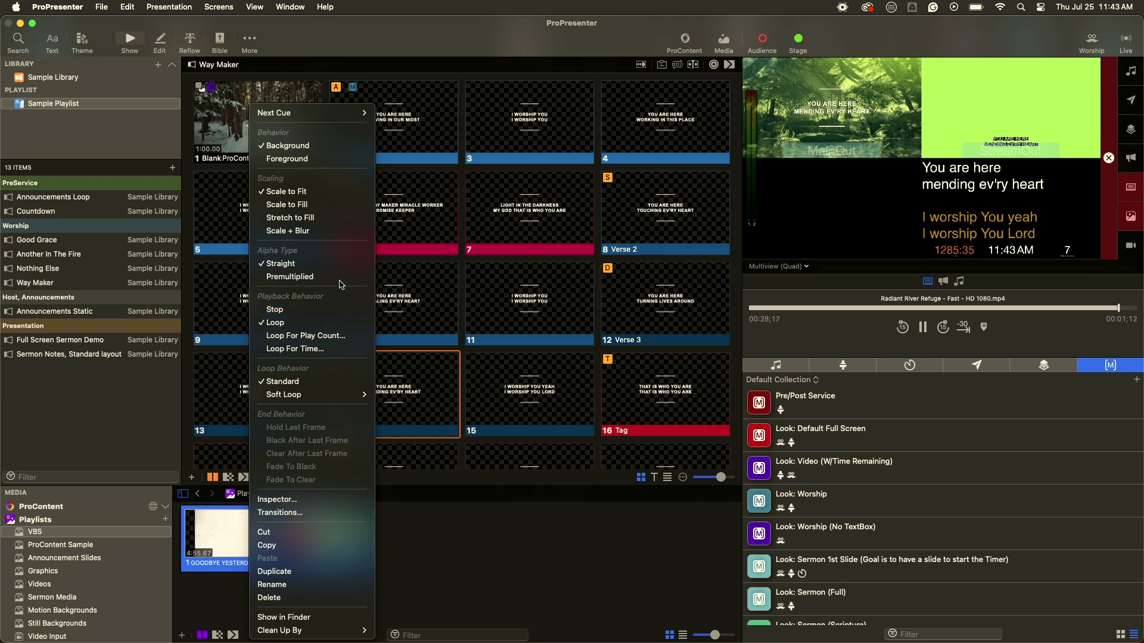
click(291, 310)
click(420, 511)
- Create a new presentation named Worship Videos in Sample Playlist
key(super+n)
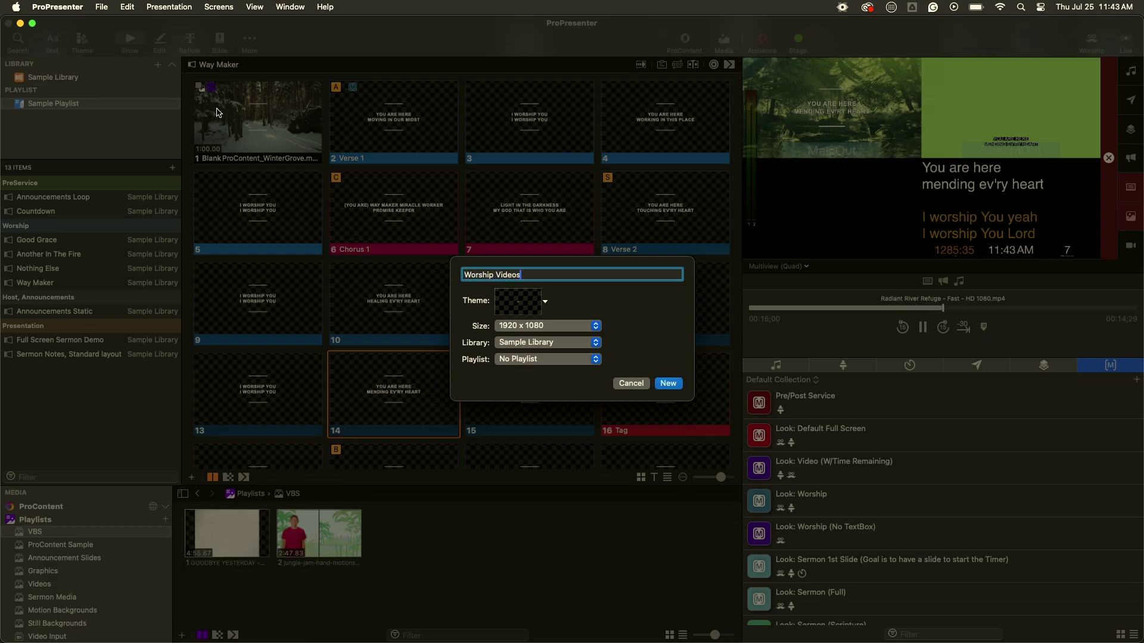
click(518, 359)
click(527, 374)
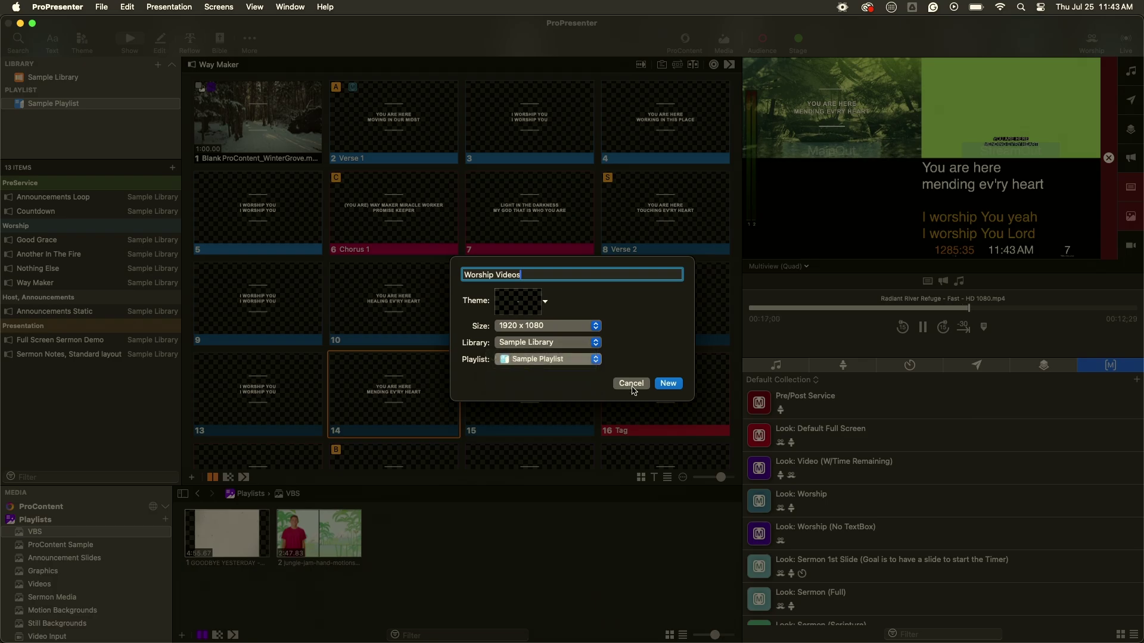
click(667, 384)
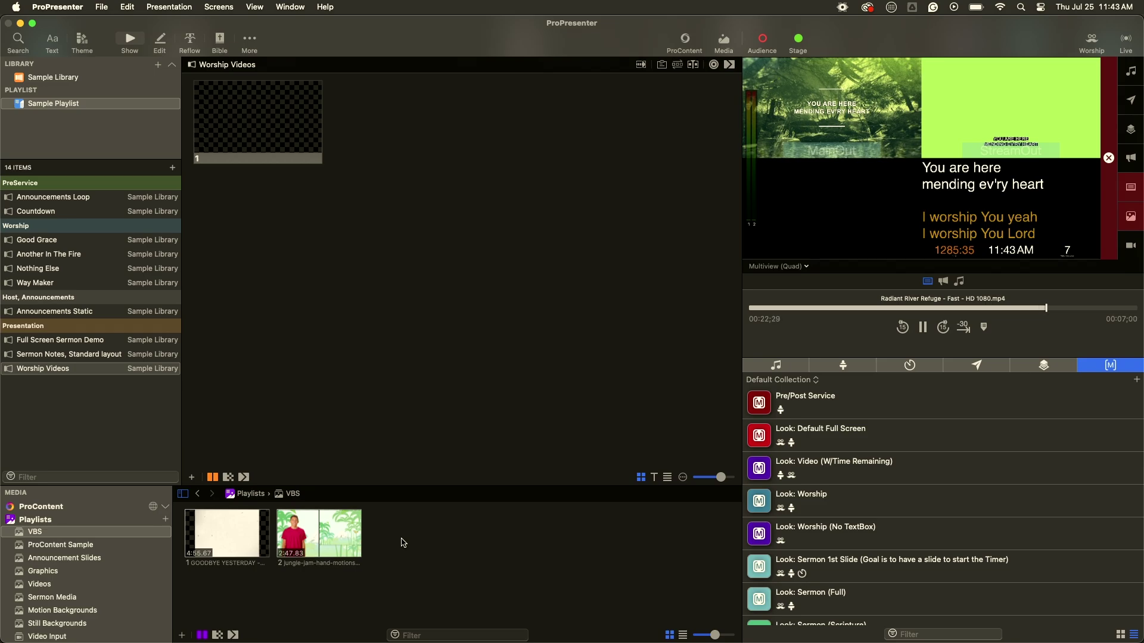
- Remove the jungle-jam clip accidentally added as a playlist item
drag(319, 533, 100, 415)
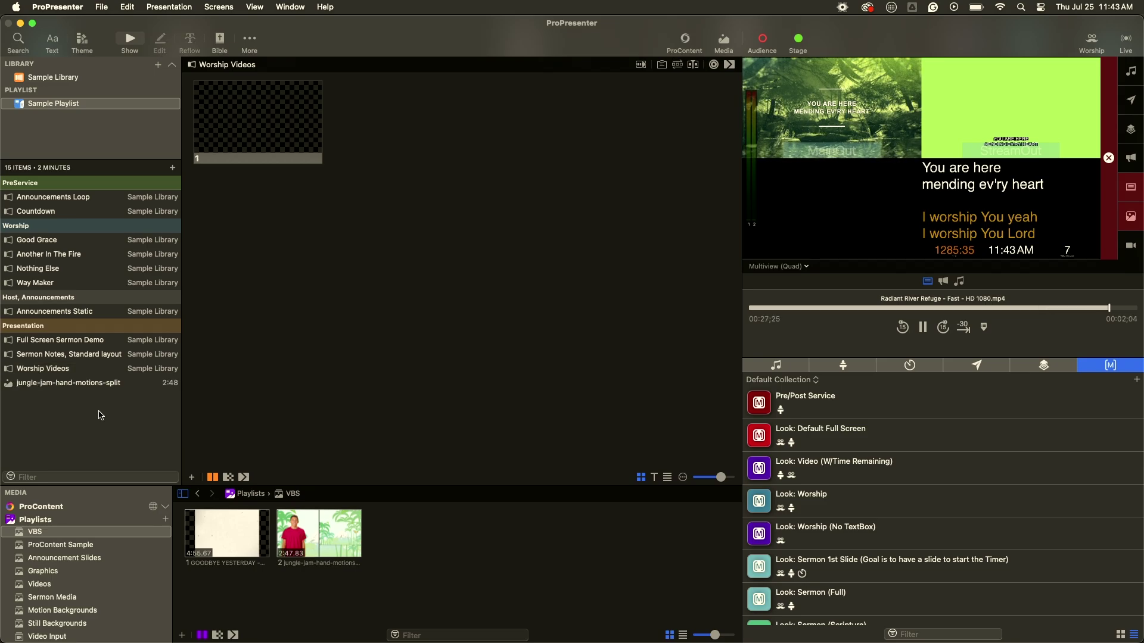
click(73, 386)
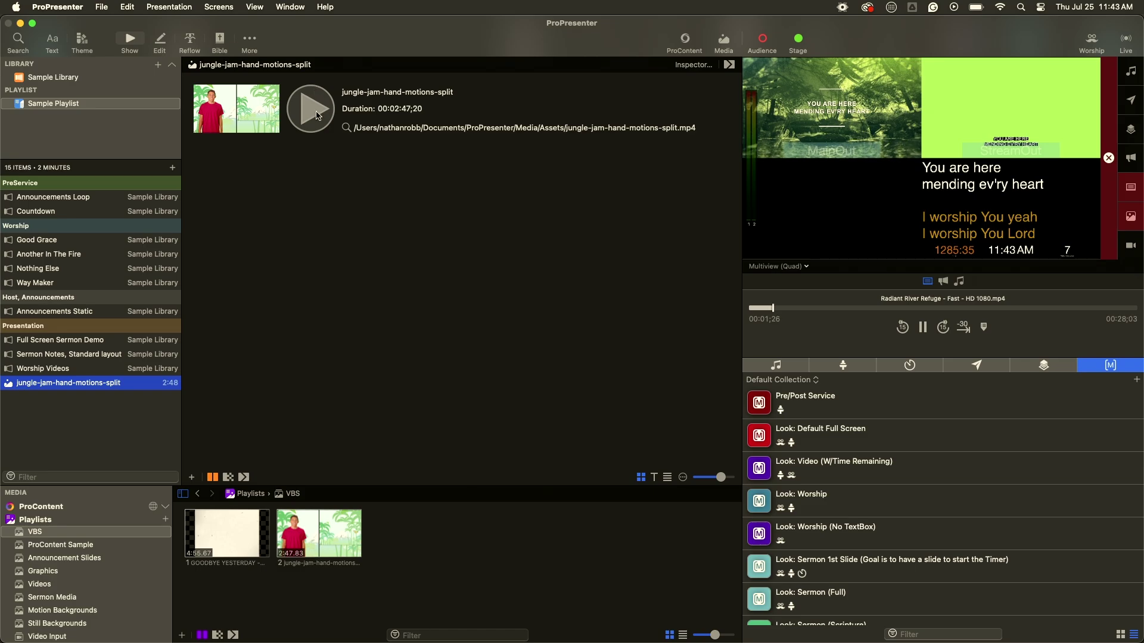
key(Delete)
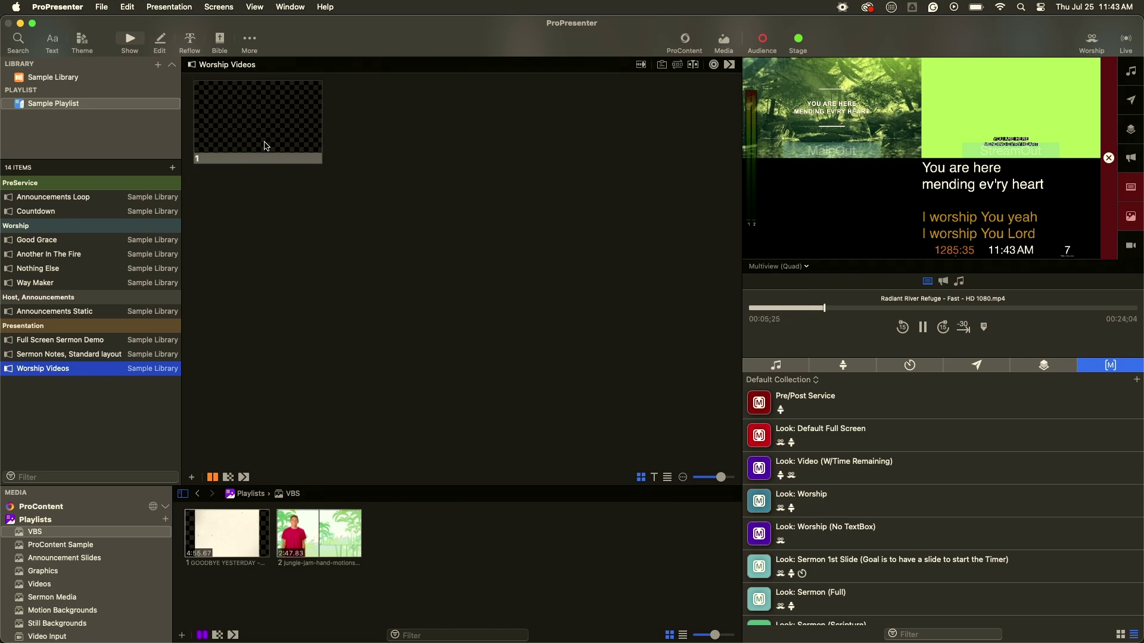
- Add jungle-jam and GOODBYE YESTERDAY as Worship Videos slides and delete the empty first slide
drag(326, 540, 333, 144)
drag(247, 522, 311, 166)
click(272, 141)
key(Delete)
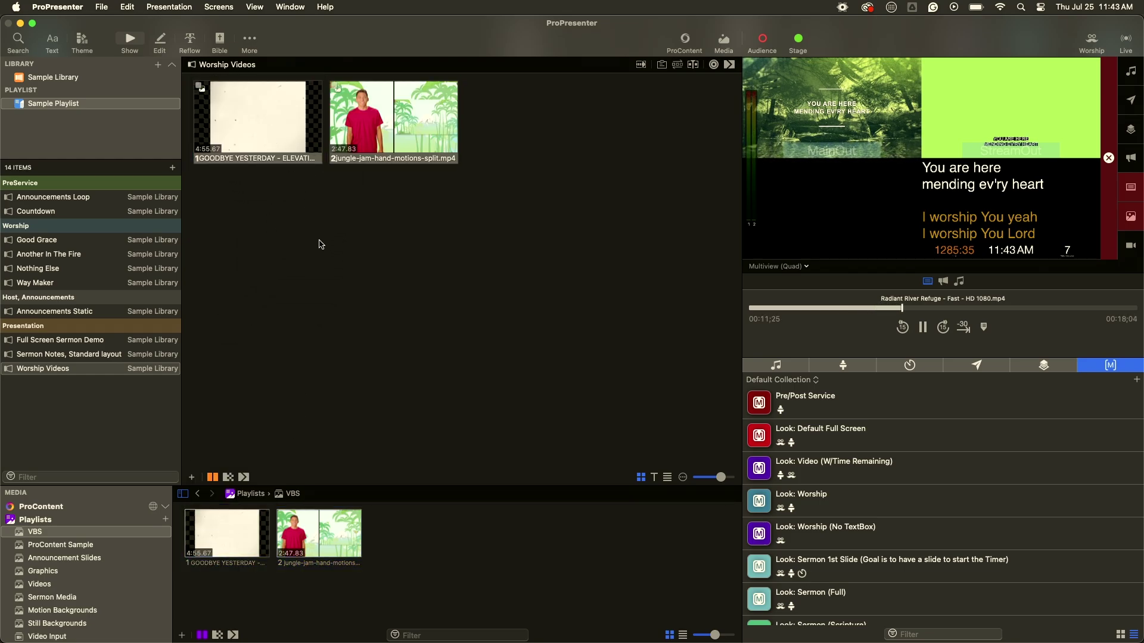
right_click(238, 542)
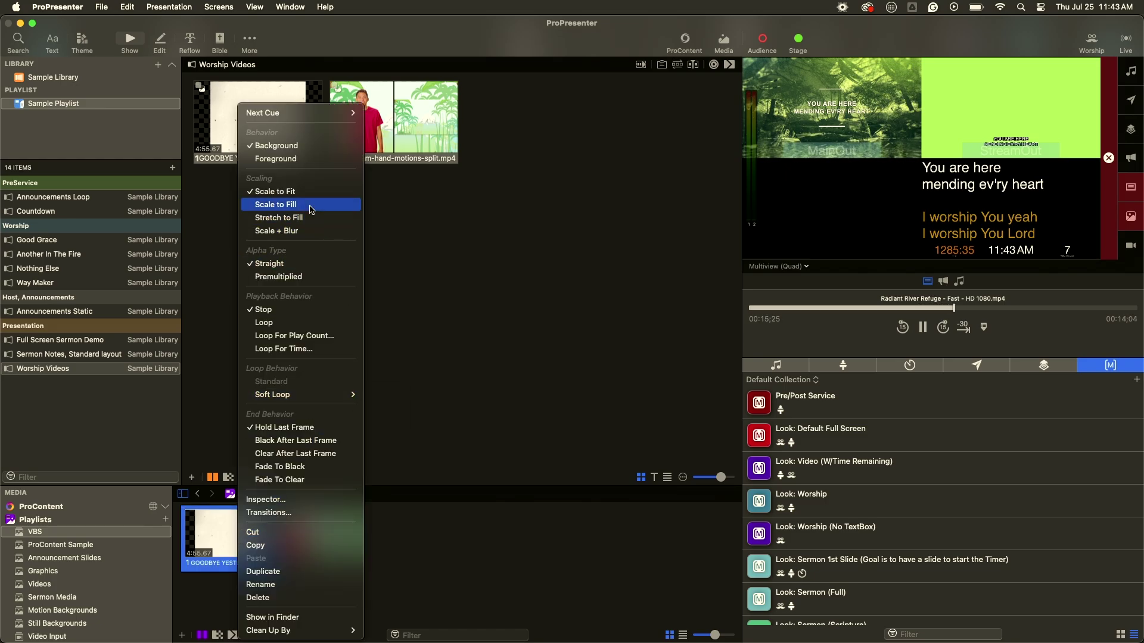
- Scale GOODBYE YESTERDAY to fill, play it live muted, and skip ahead in the video
click(310, 205)
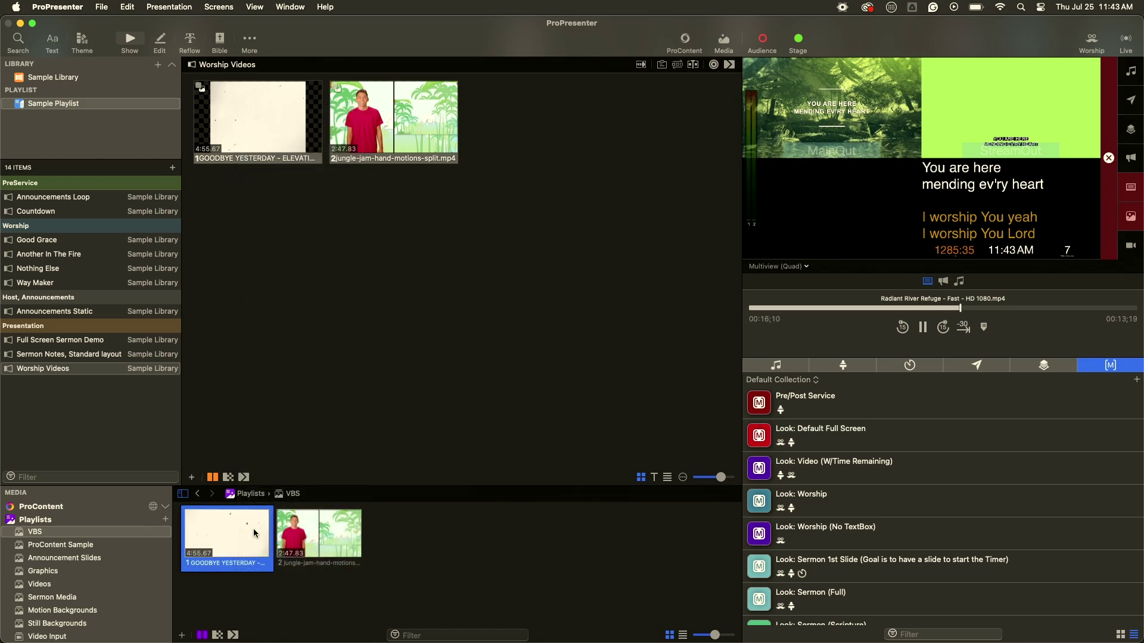
click(251, 134)
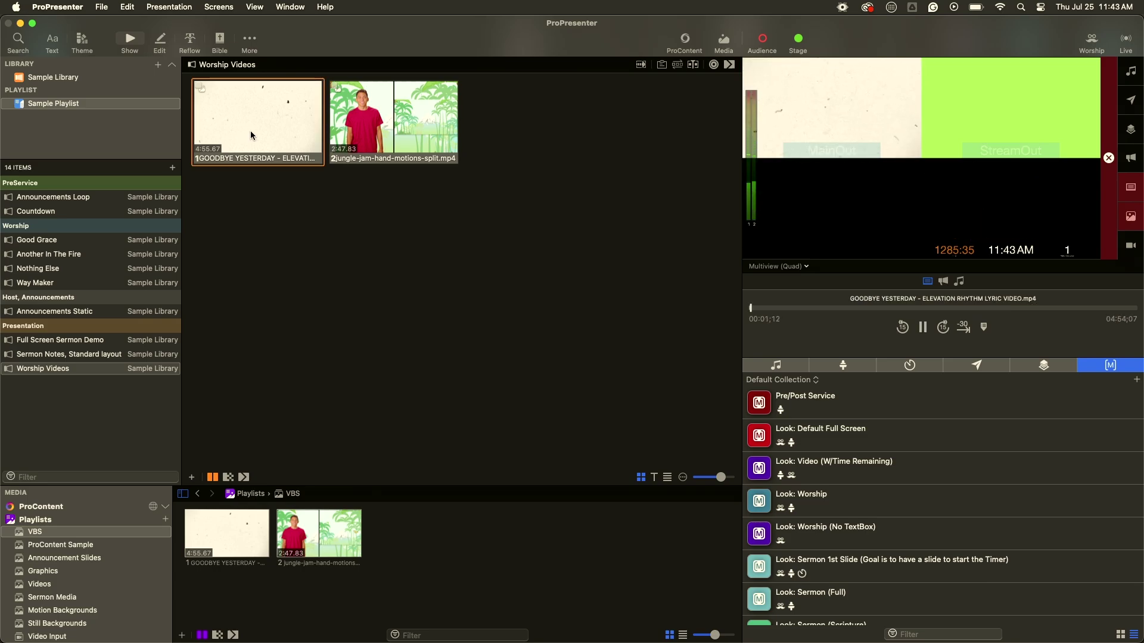
key(XF86AudioLowerVolume)
key(XF86AudioMute)
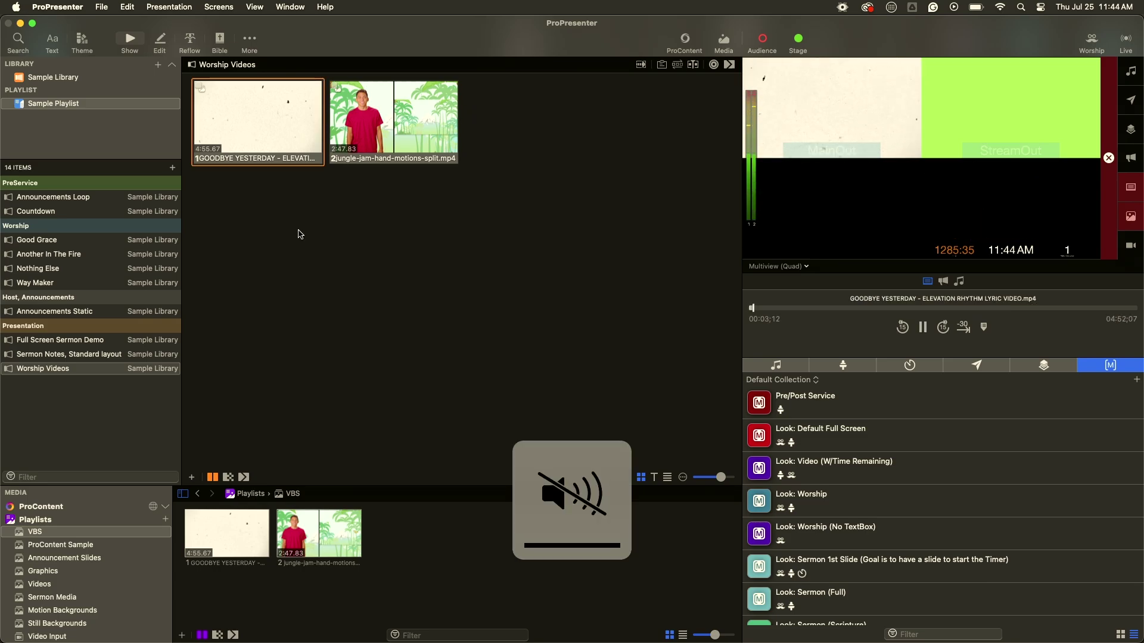
drag(771, 310, 776, 309)
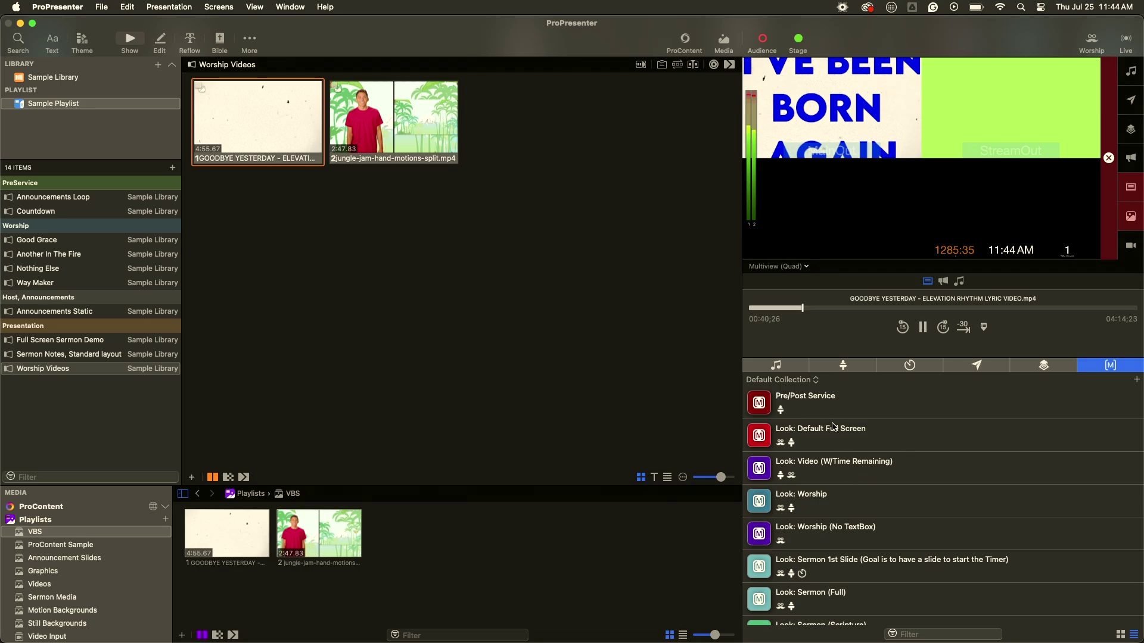
- Try the Pre/Post Service and time-remaining looks, then attach Default Full Screen to the slide
click(820, 406)
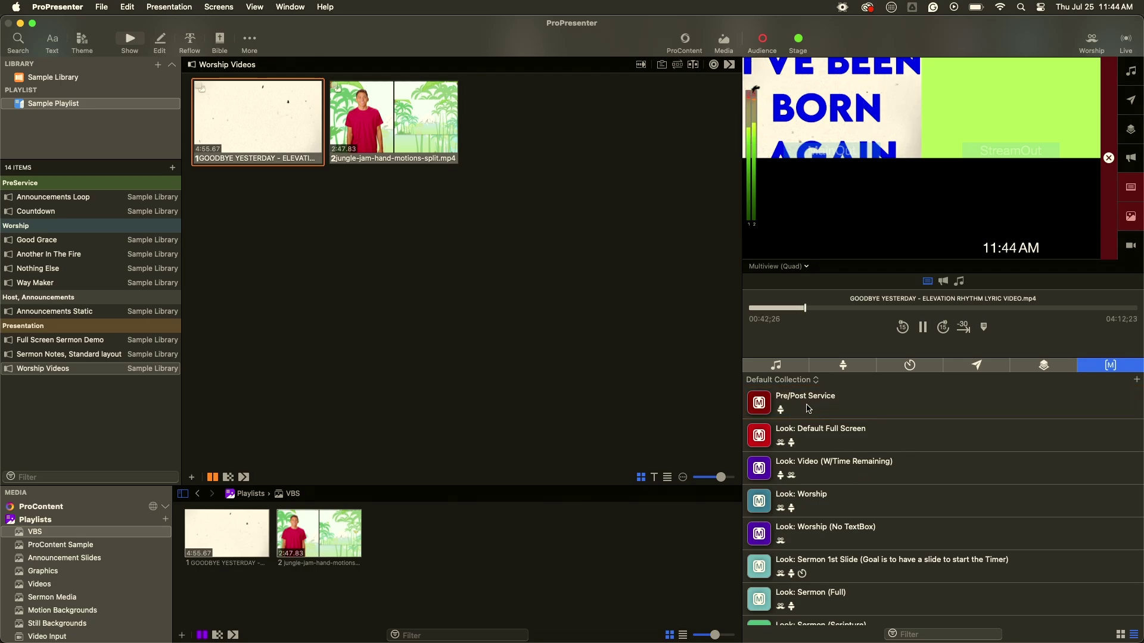
click(813, 440)
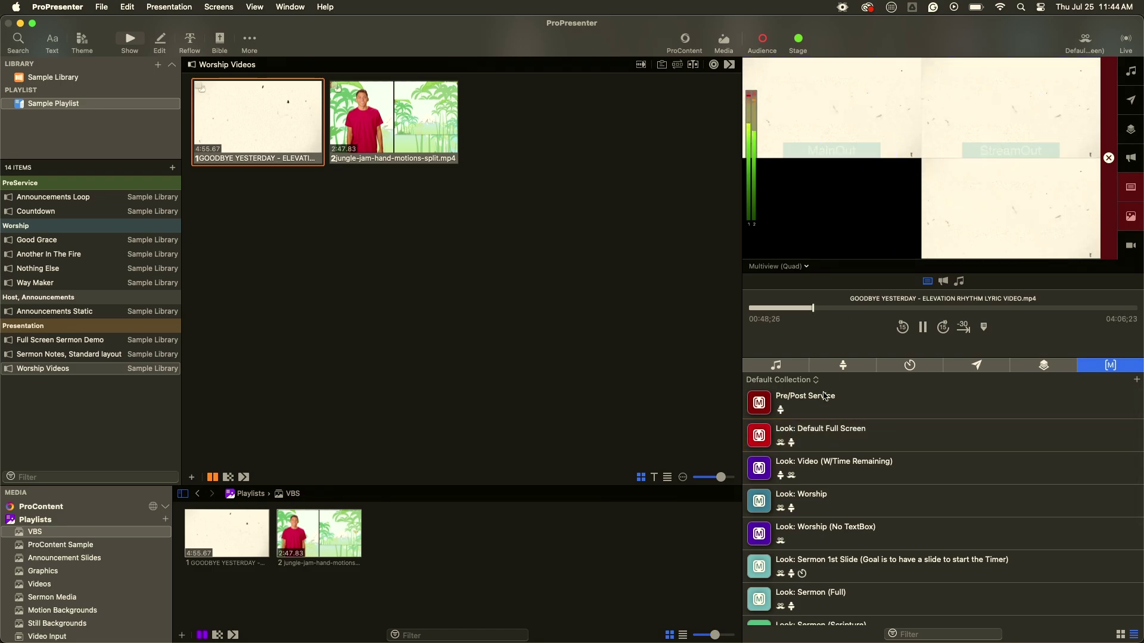
click(821, 473)
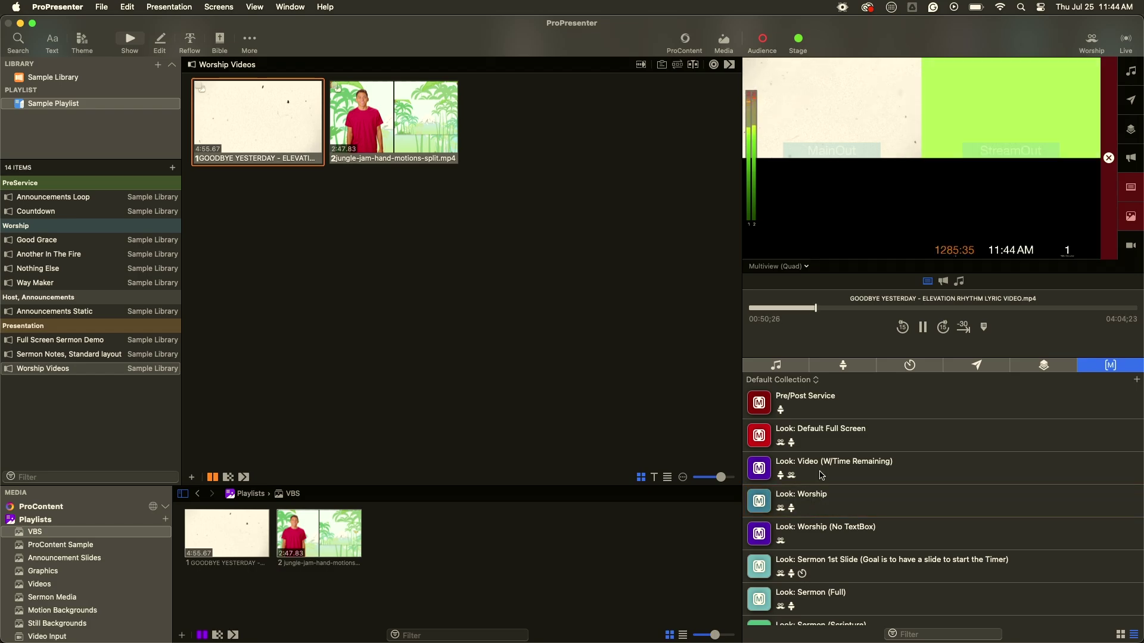
click(823, 444)
drag(824, 444, 287, 134)
click(287, 133)
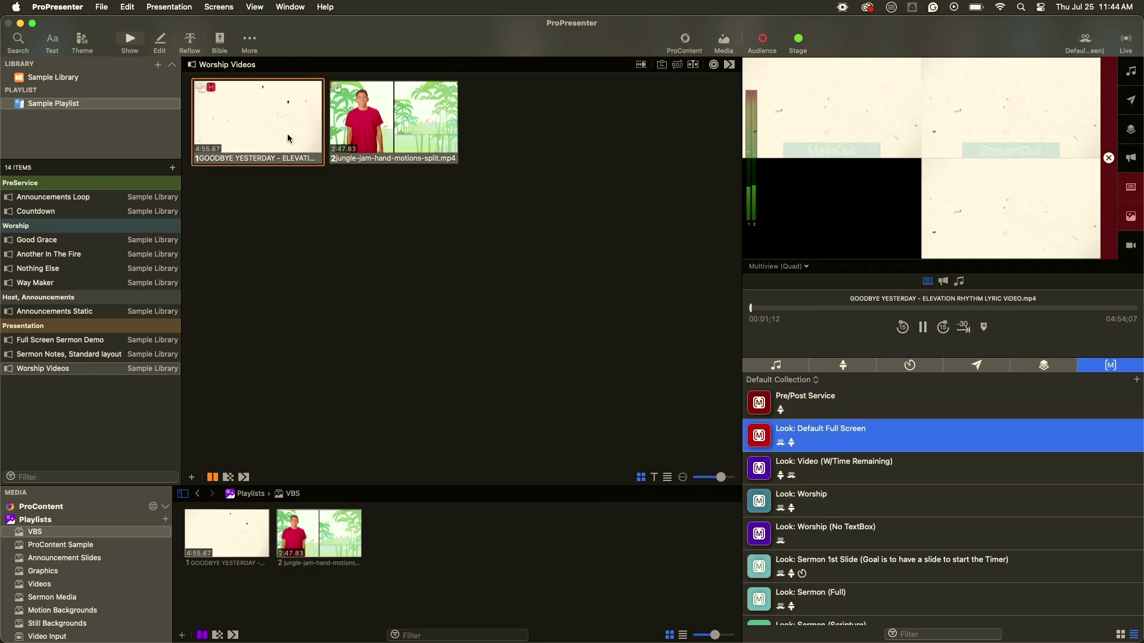
- Remove the Look: Default Full Screen action from the GOODBYE YESTERDAY slide
right_click(283, 121)
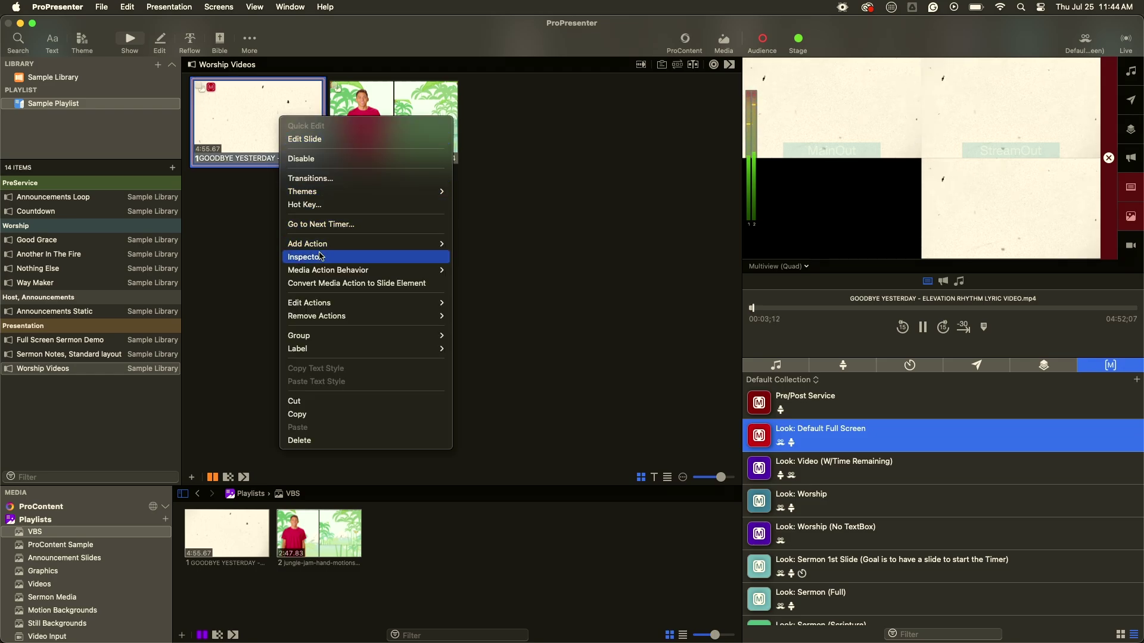
mouse_move(370, 316)
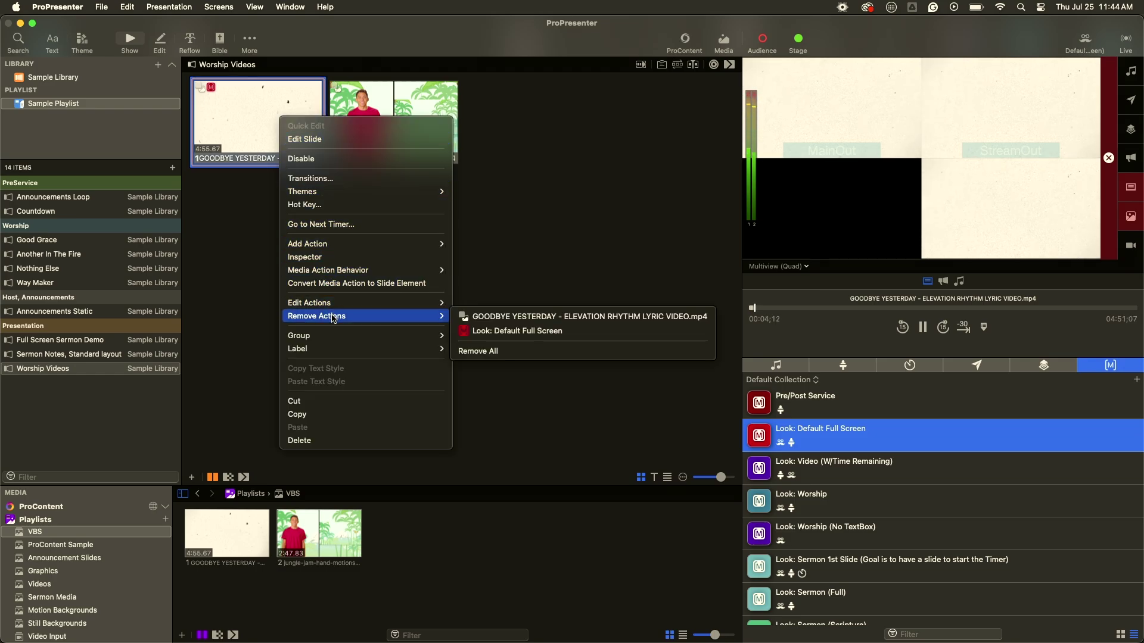
click(499, 332)
right_click(800, 436)
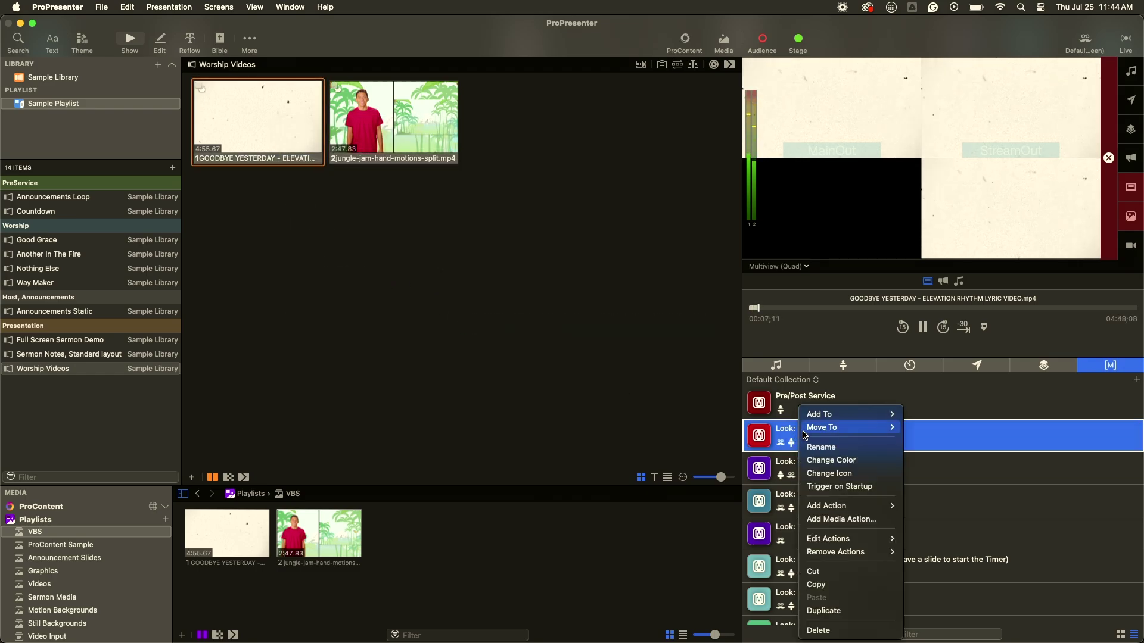
mouse_move(841, 539)
mouse_move(946, 540)
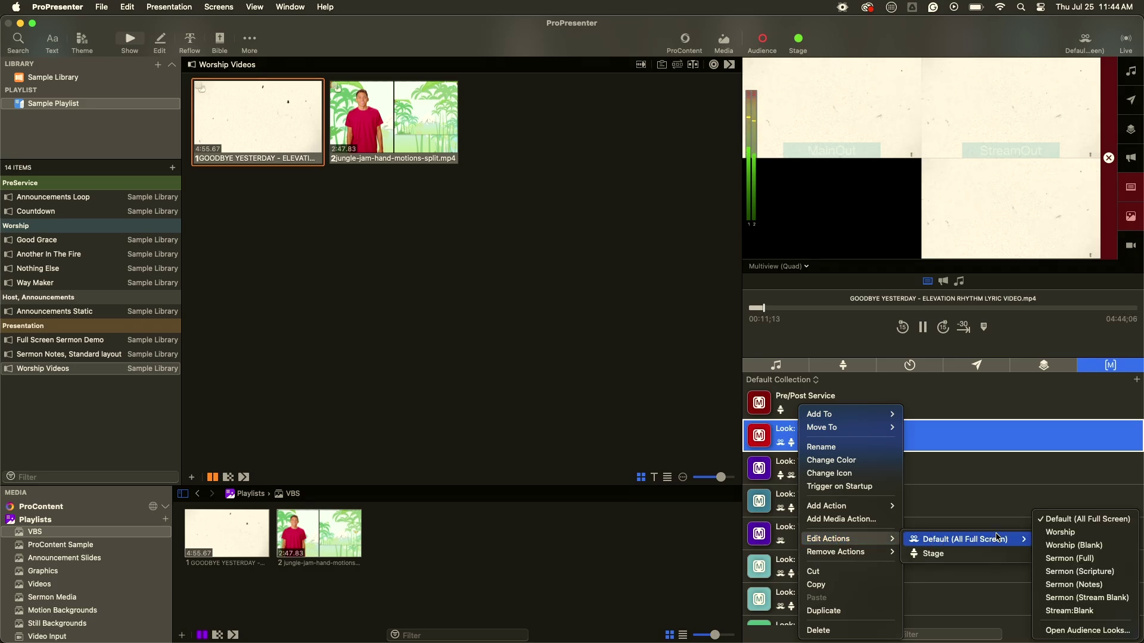
click(644, 356)
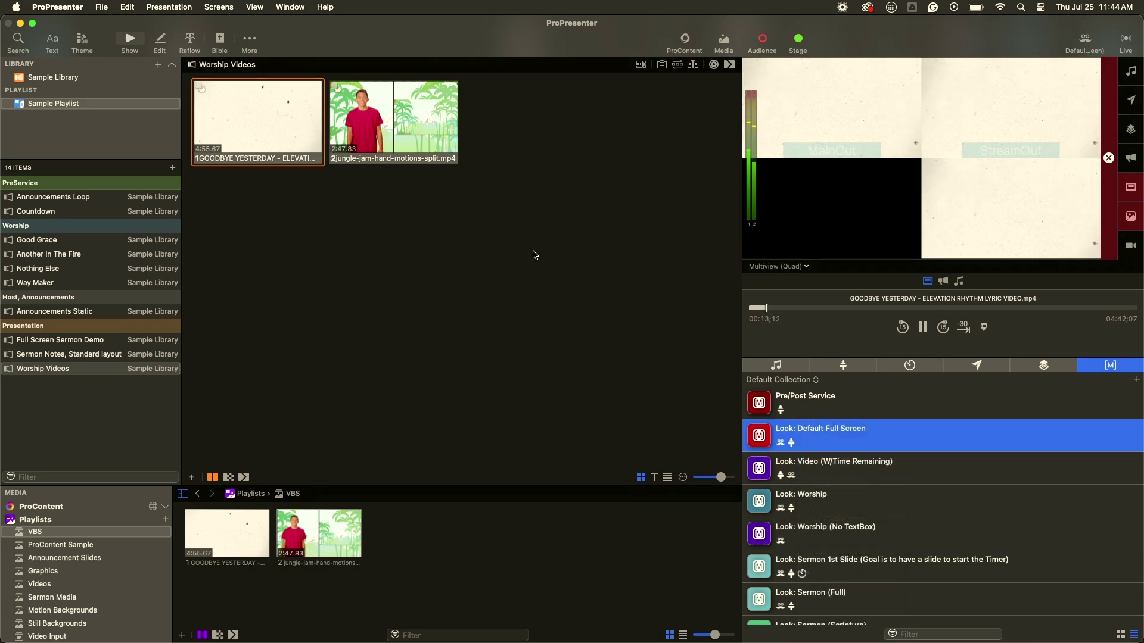
- Clear the output, replay GOODBYE YESTERDAY, and switch the live output to the Worship look
click(1108, 158)
click(301, 136)
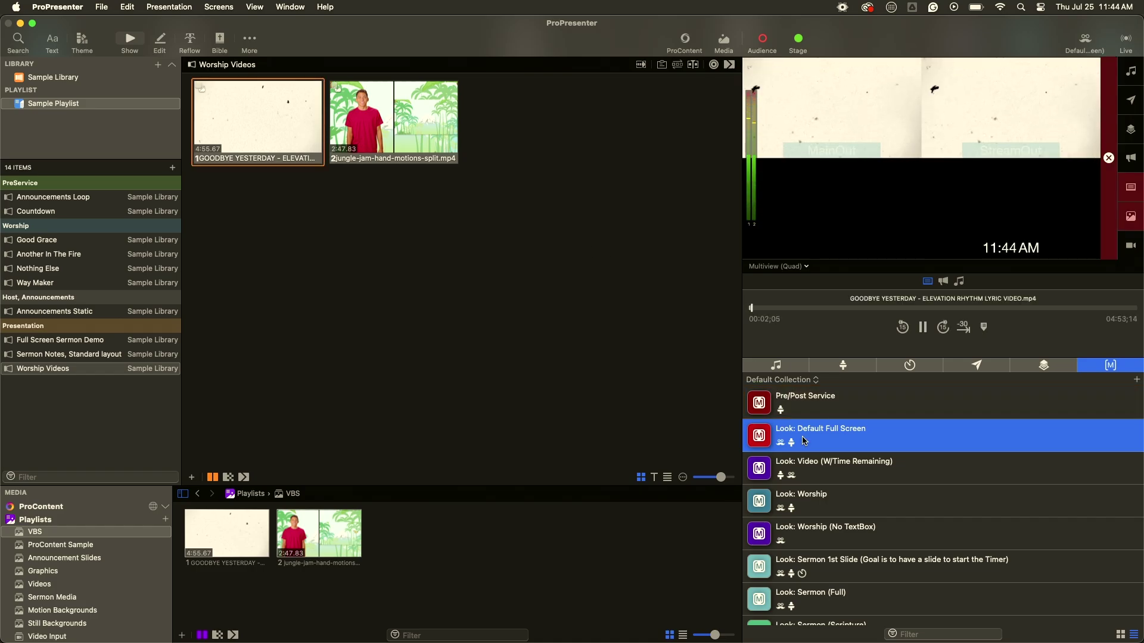
click(817, 499)
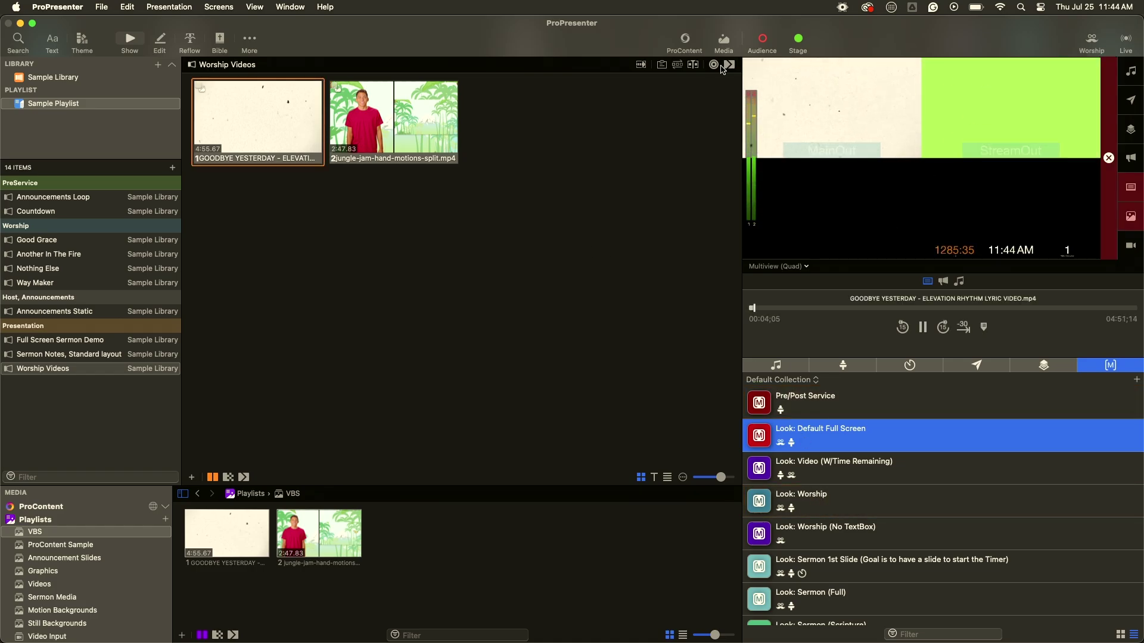
- In the Looks editor, make the Default (All Full Screen) look live
click(218, 7)
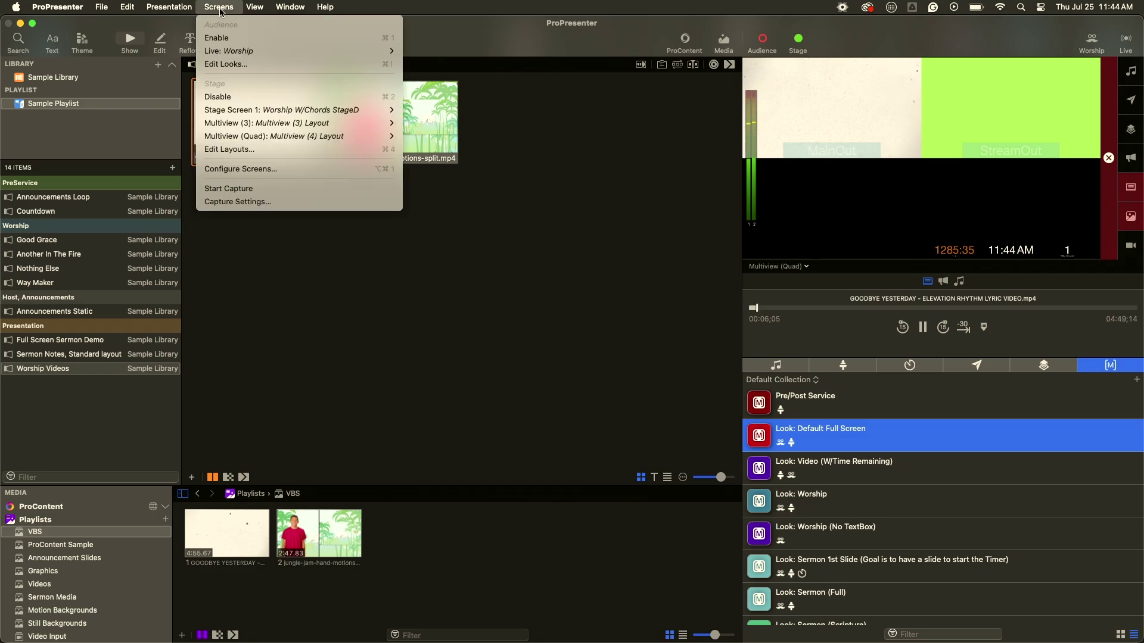
click(238, 64)
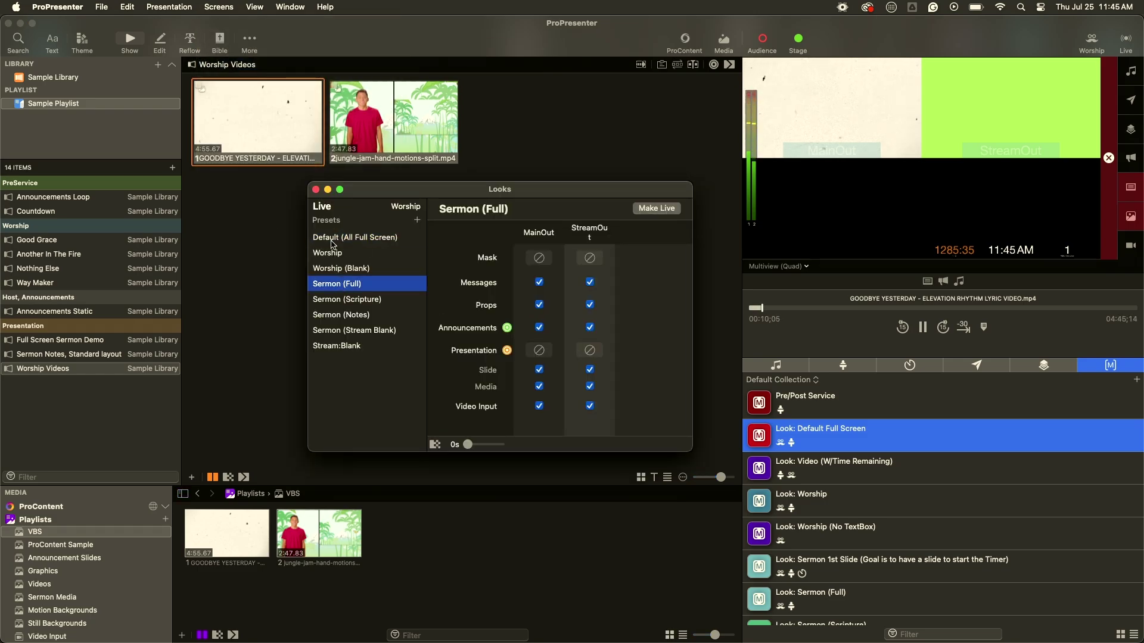
click(351, 238)
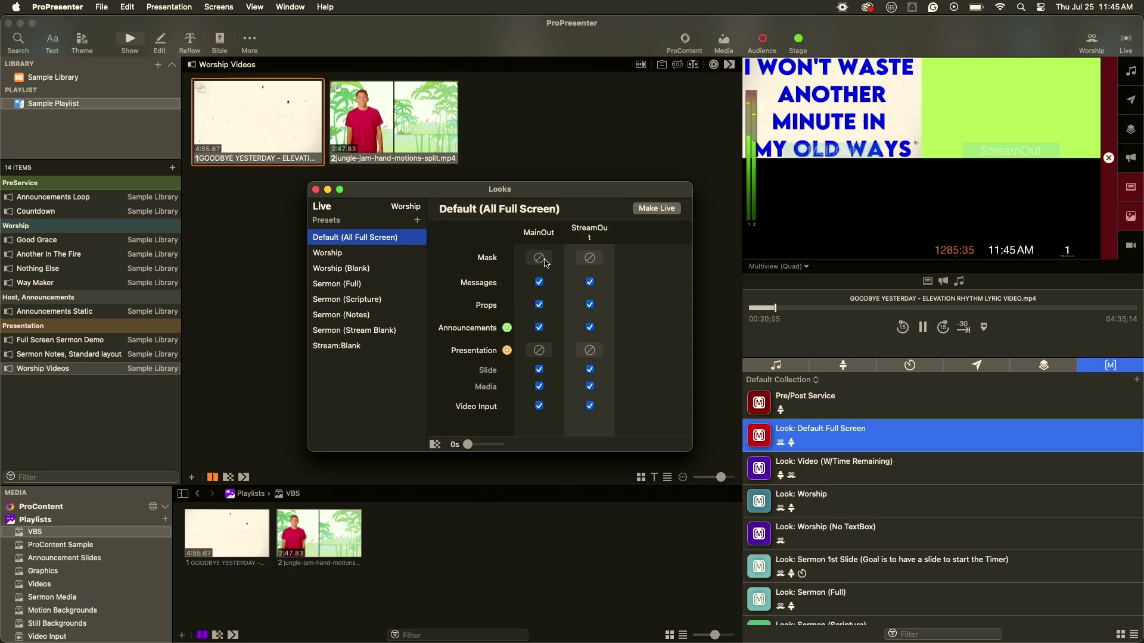
click(670, 210)
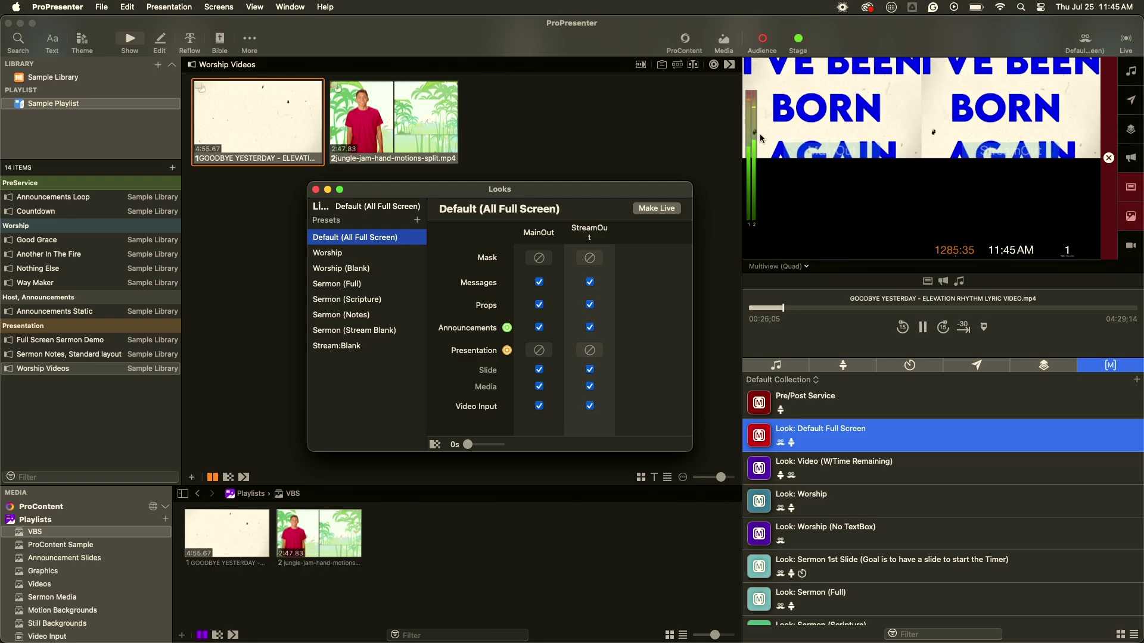
- Add a stage action setting Stage Screen 1 to Full Screen on the GOODBYE YESTERDAY cue, then trigger it
click(329, 189)
right_click(262, 113)
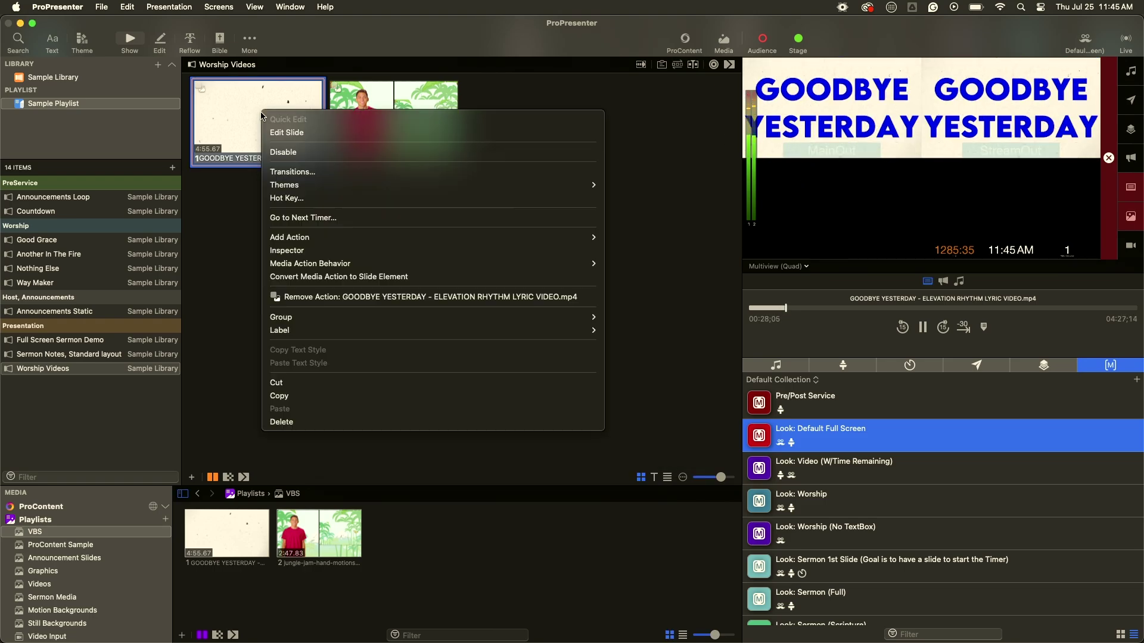
mouse_move(331, 237)
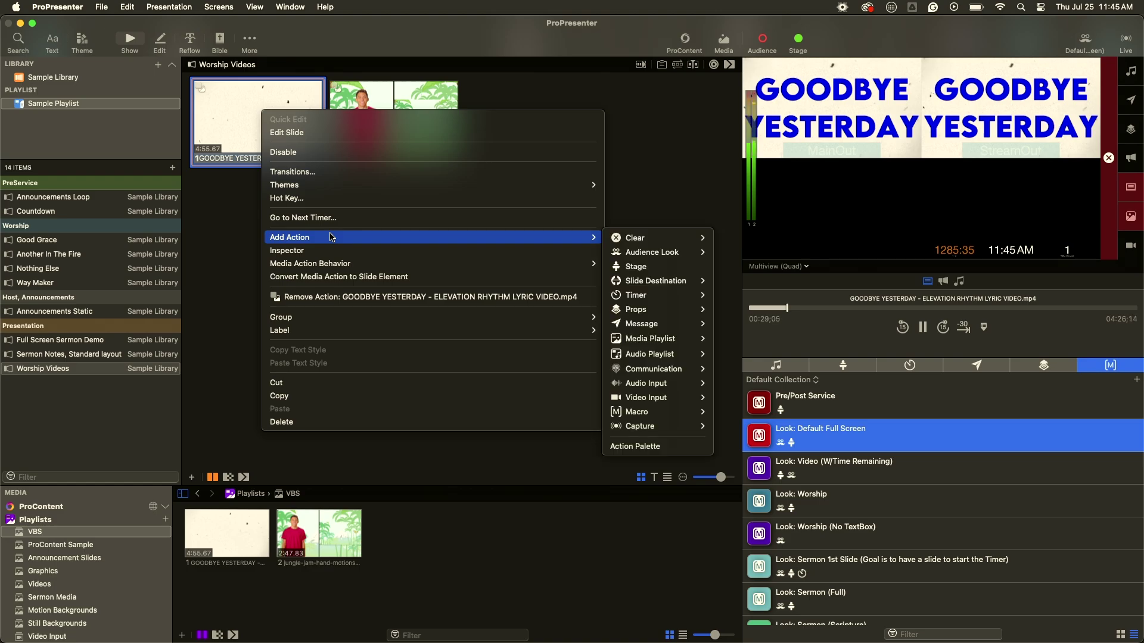
click(636, 267)
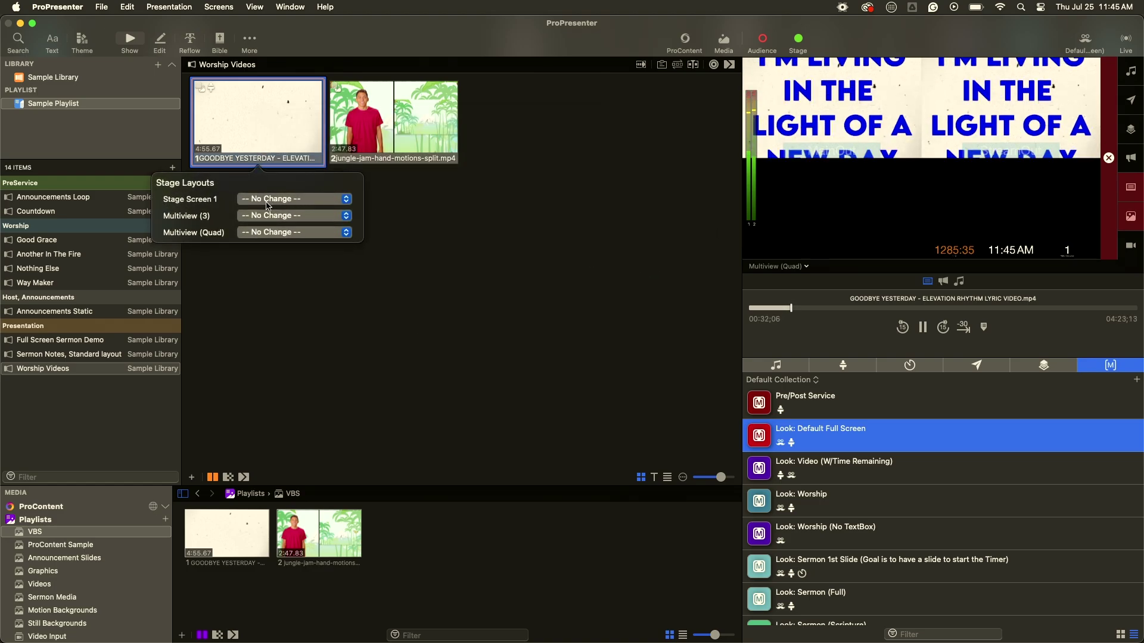
click(241, 201)
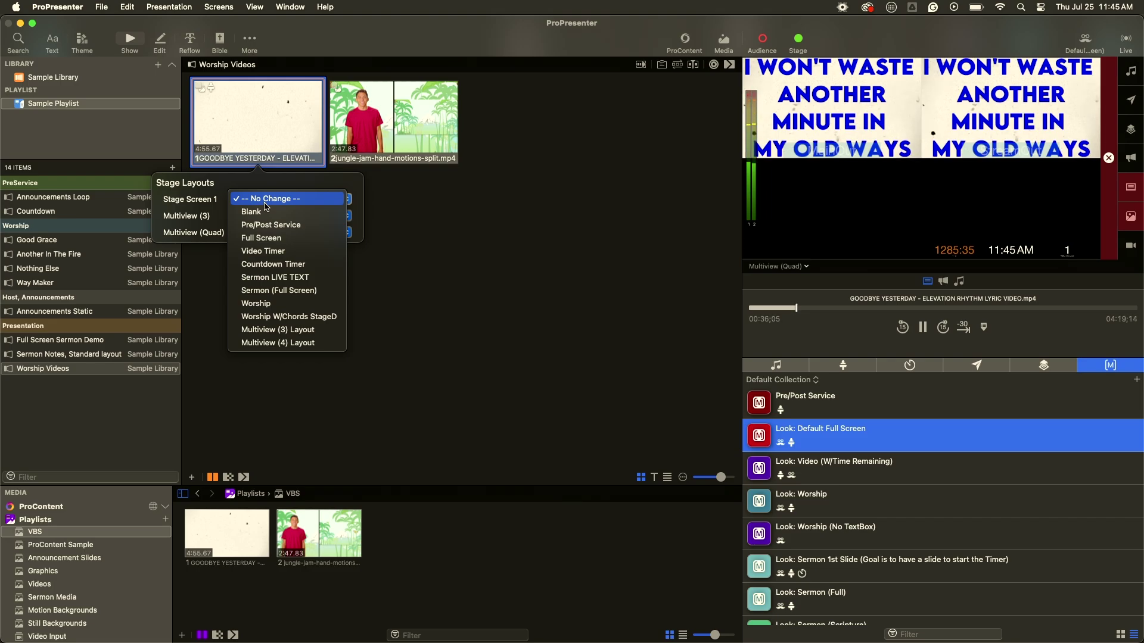
click(279, 240)
click(355, 248)
click(306, 123)
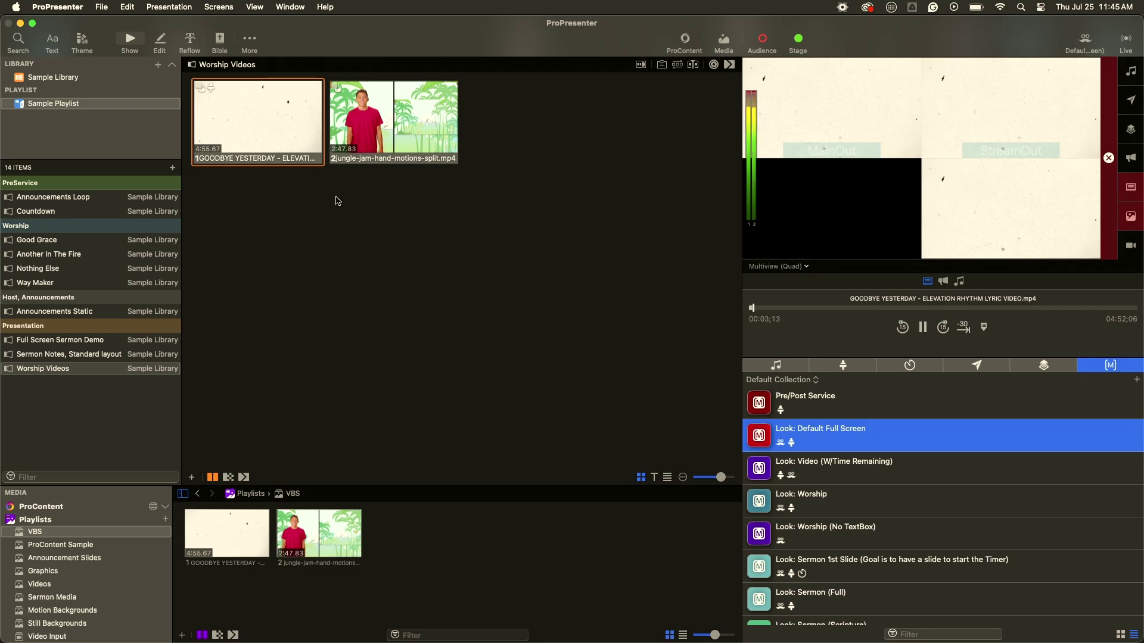
- In the Stage Editor, inspect the Multiview (4) layout, then select the Full Screen layout
click(219, 6)
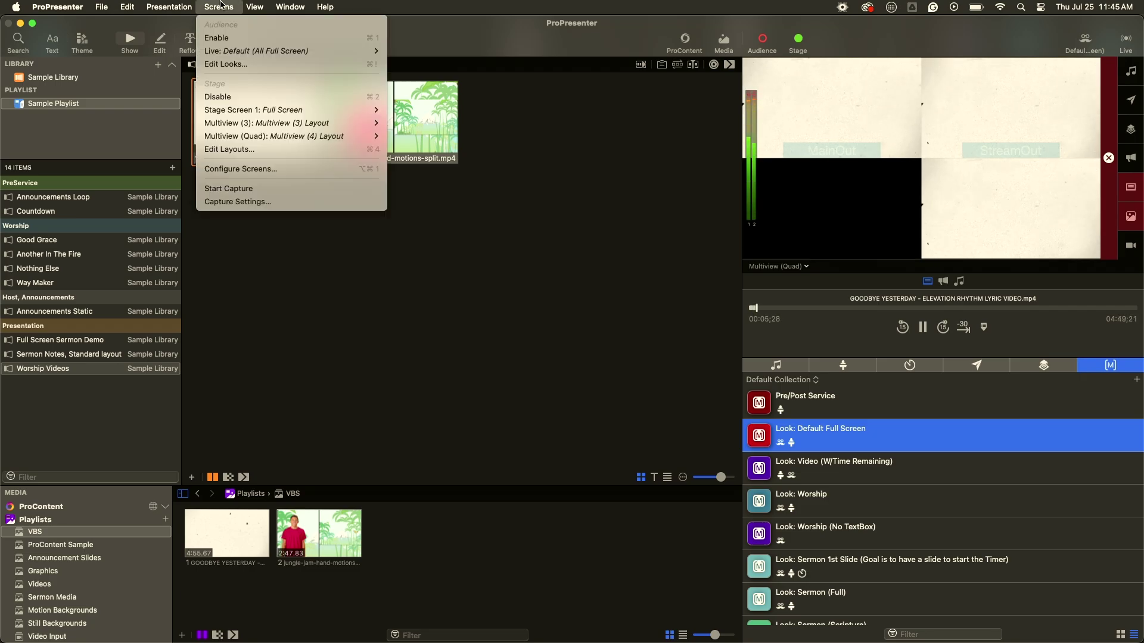
click(238, 148)
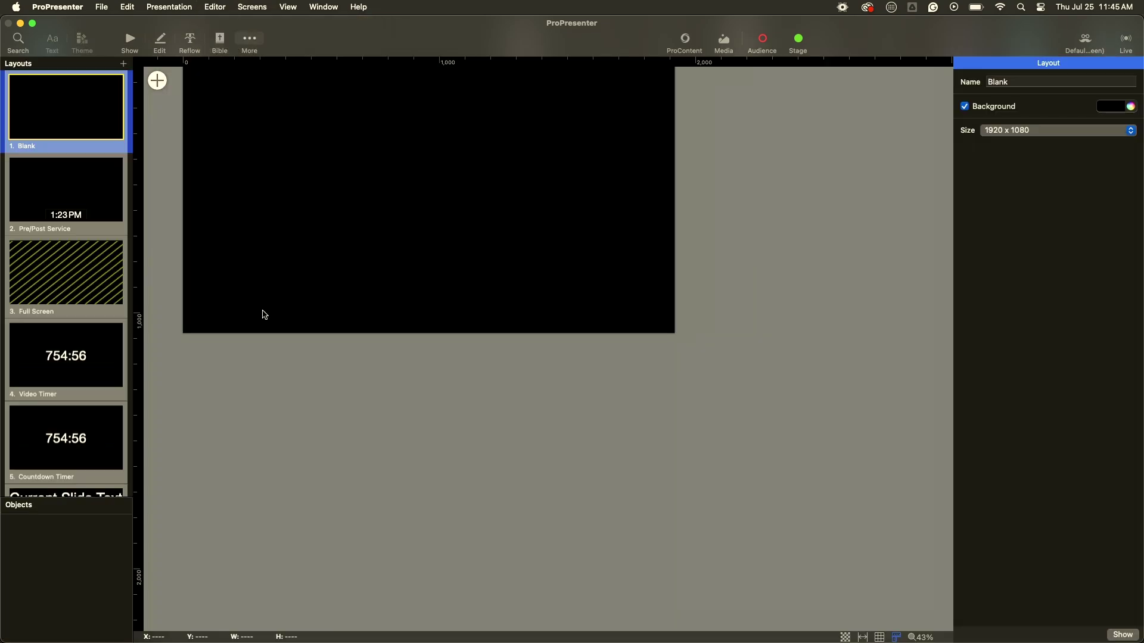
click(249, 39)
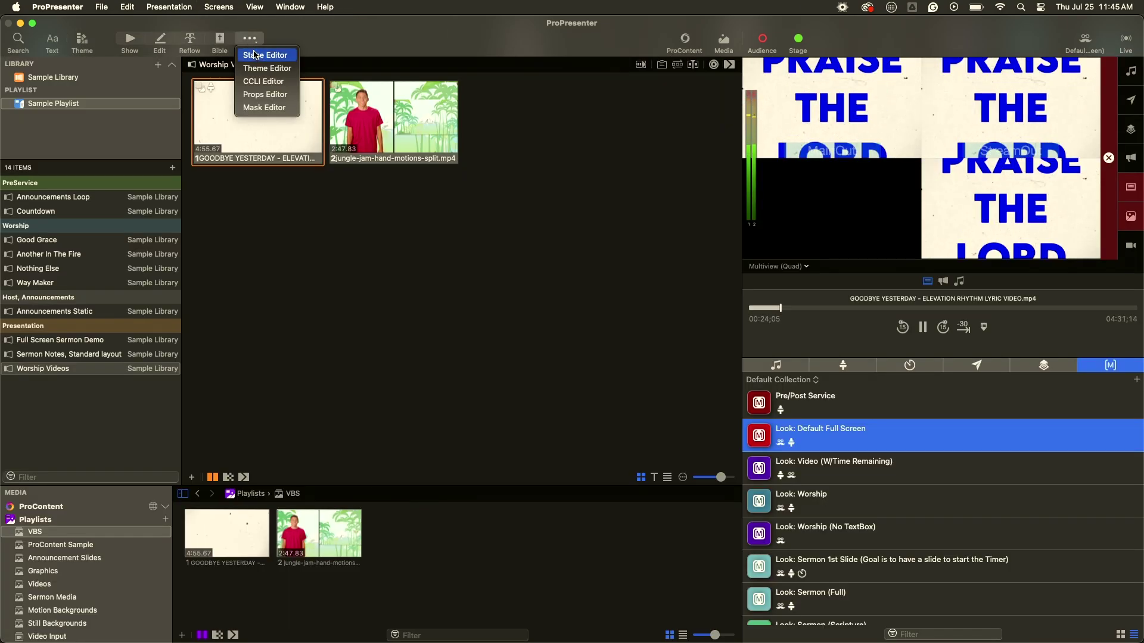
click(256, 55)
scroll(71, 269, down, 10)
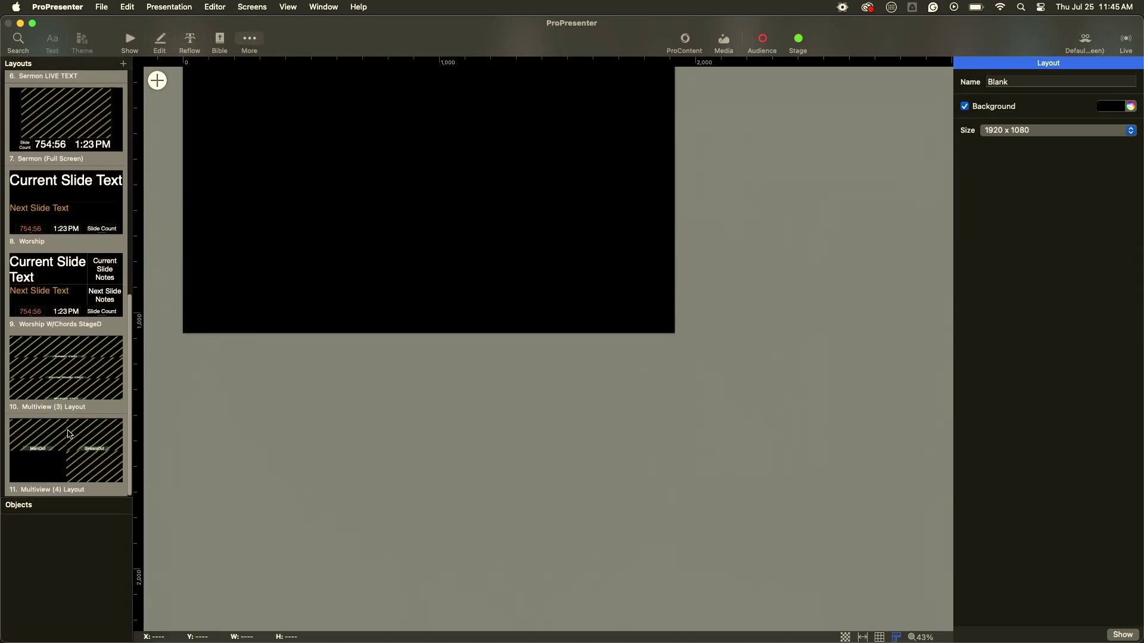
click(70, 434)
scroll(65, 306, up, 2)
scroll(66, 307, up, 8)
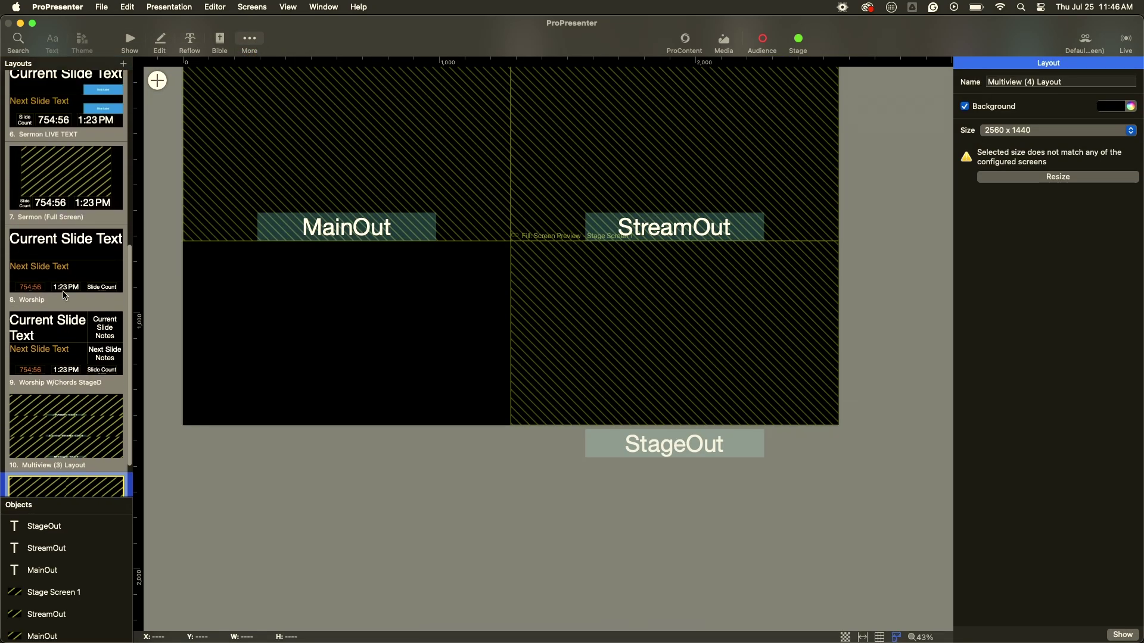
click(59, 265)
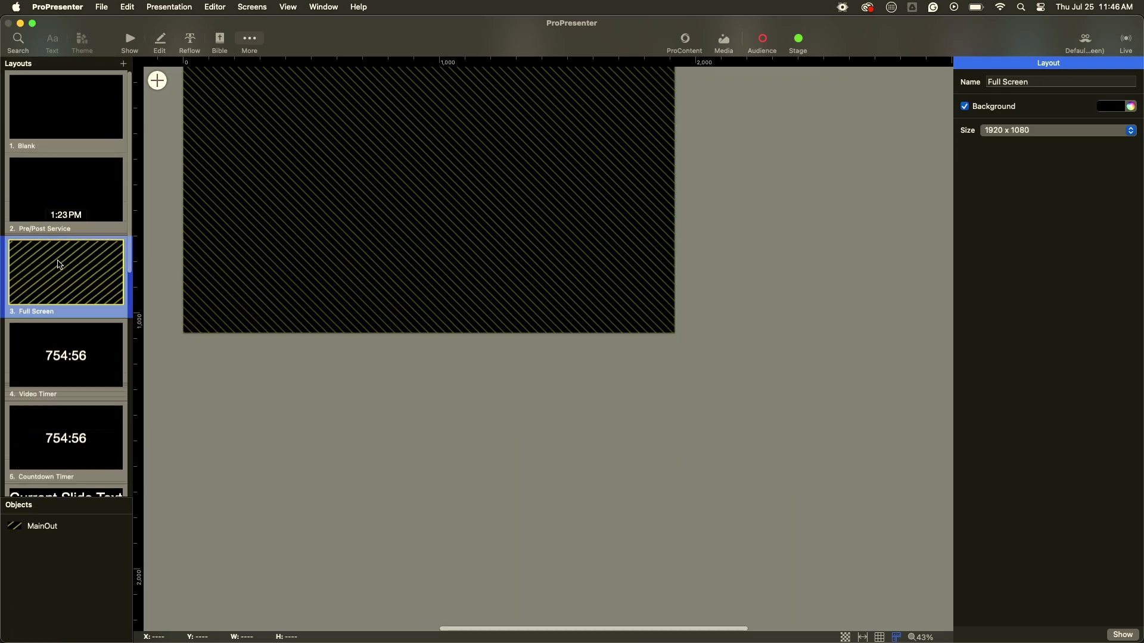
- Set the MainOut shape's fill to the Screen Preview MainOut source
click(367, 264)
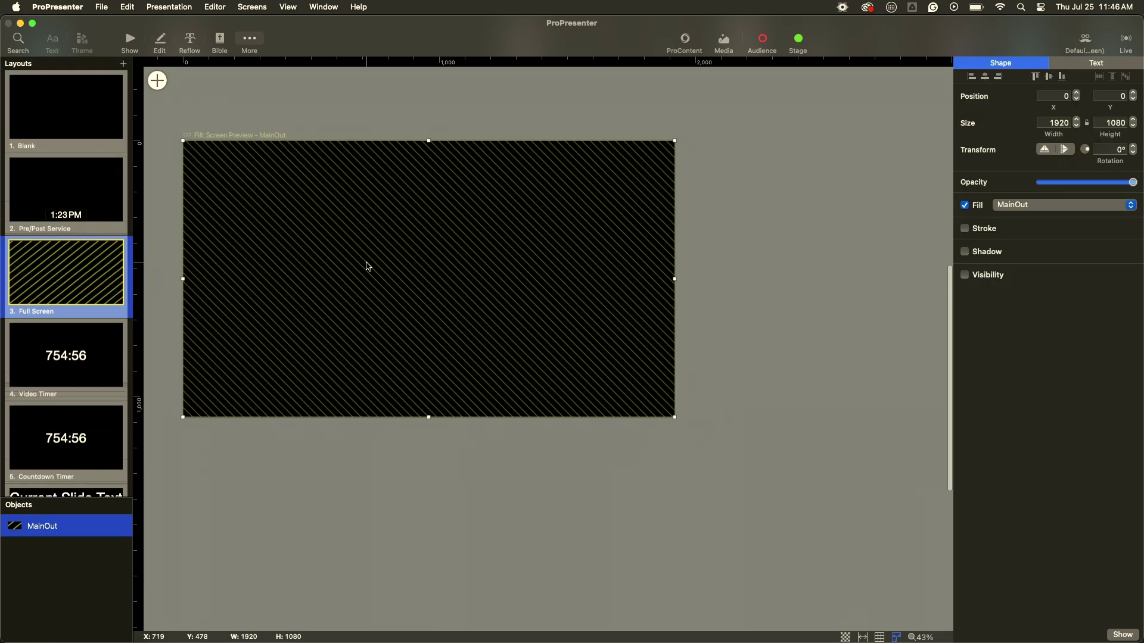
click(1018, 210)
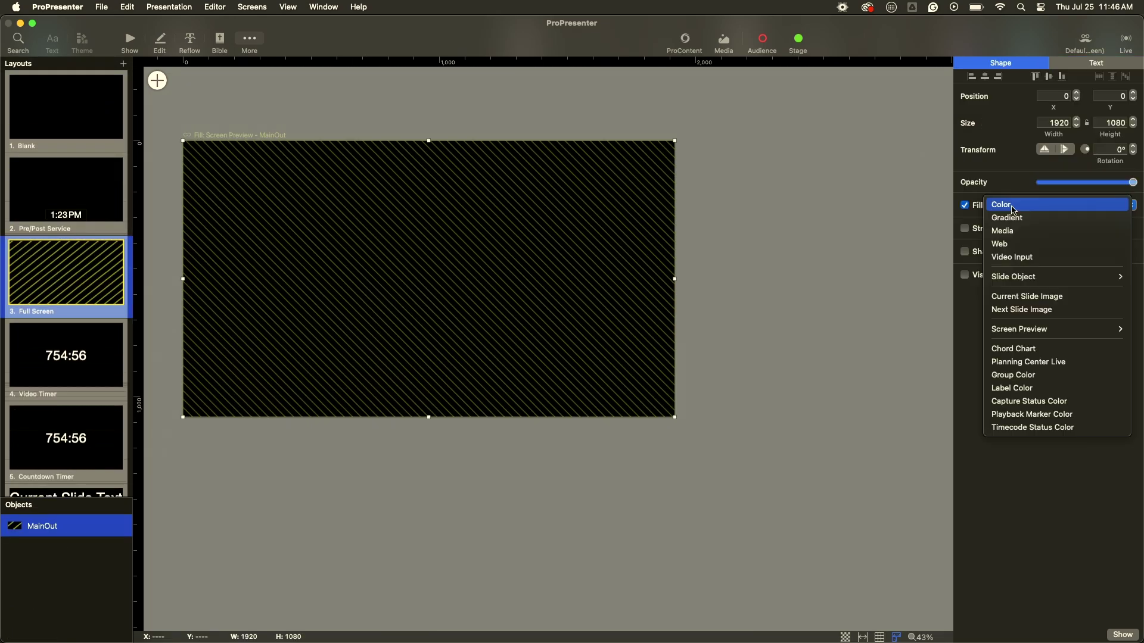
mouse_move(1027, 333)
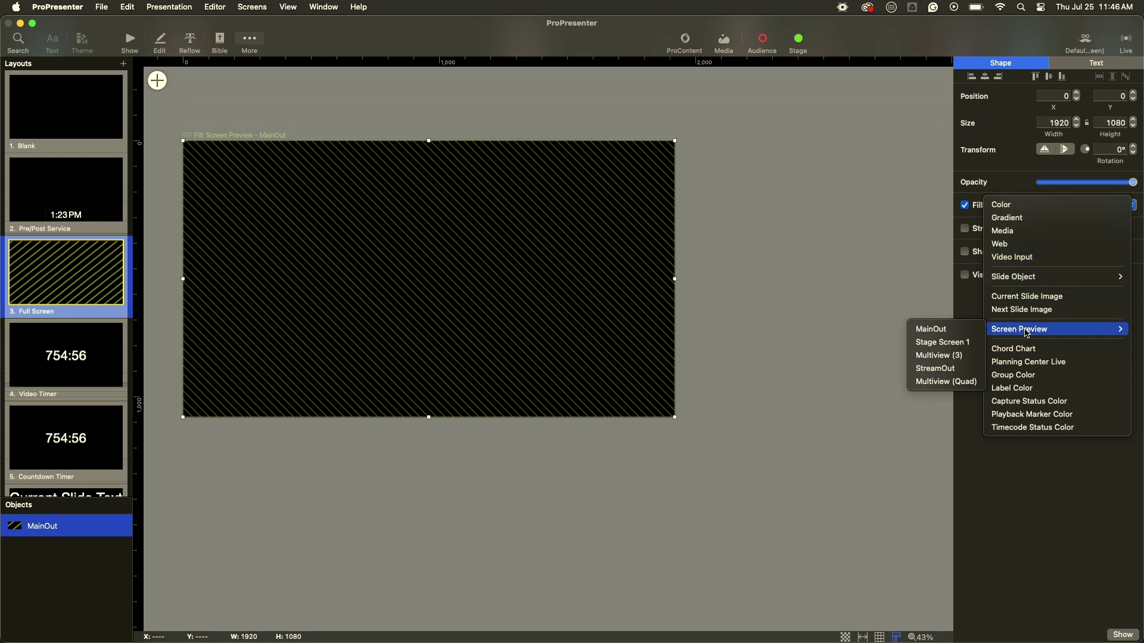
click(953, 335)
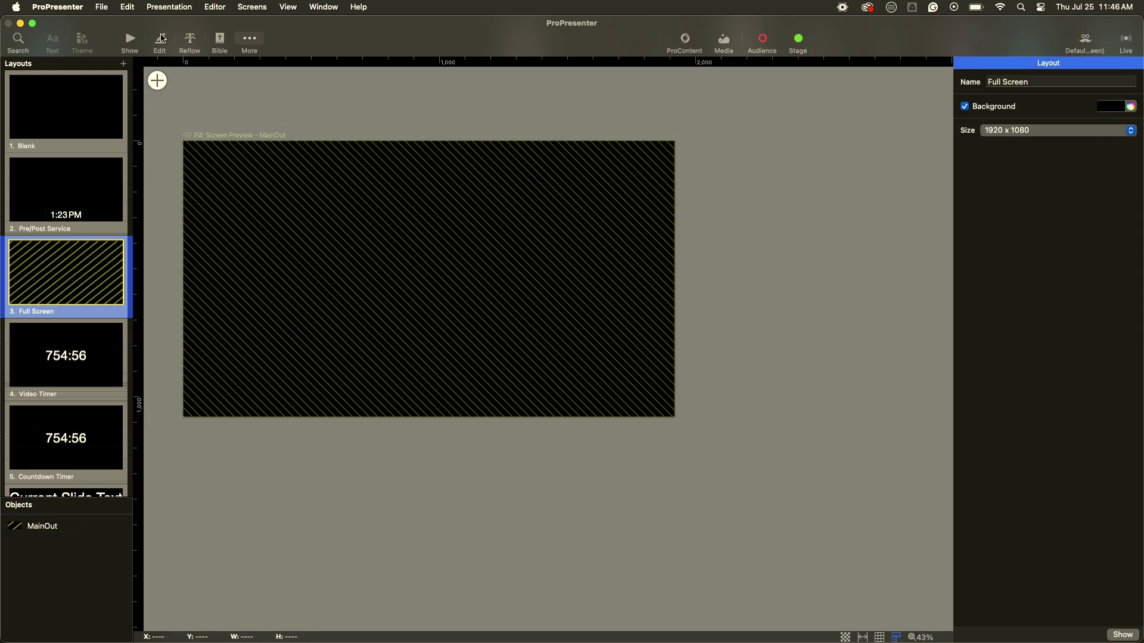
- Back in Show, restart GOODBYE YESTERDAY and jump to about one minute in
click(132, 41)
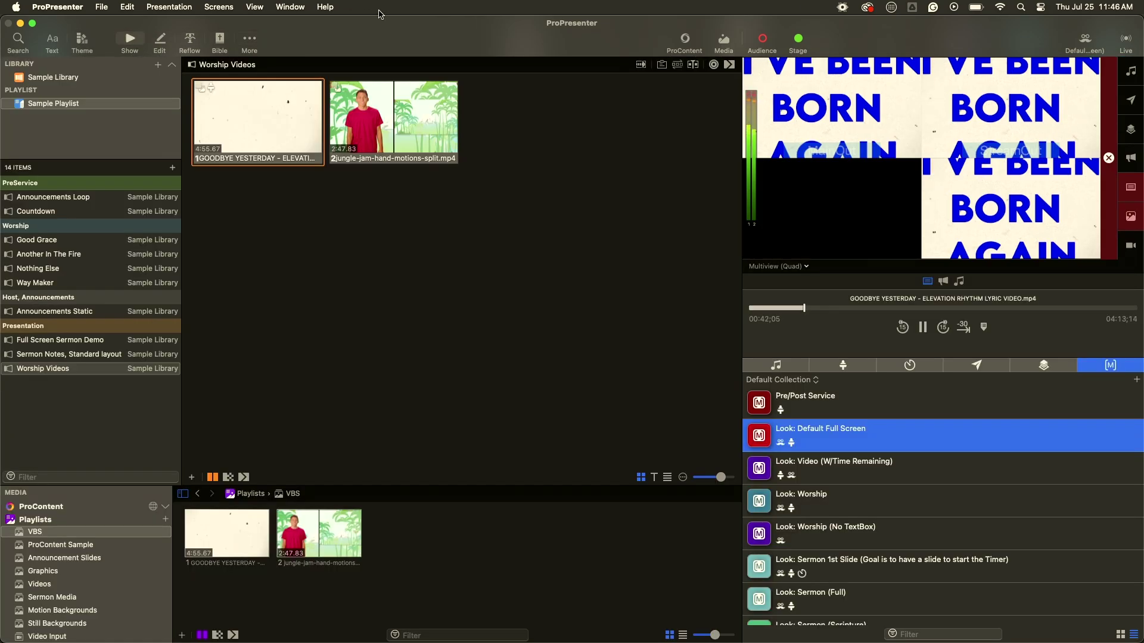
click(258, 90)
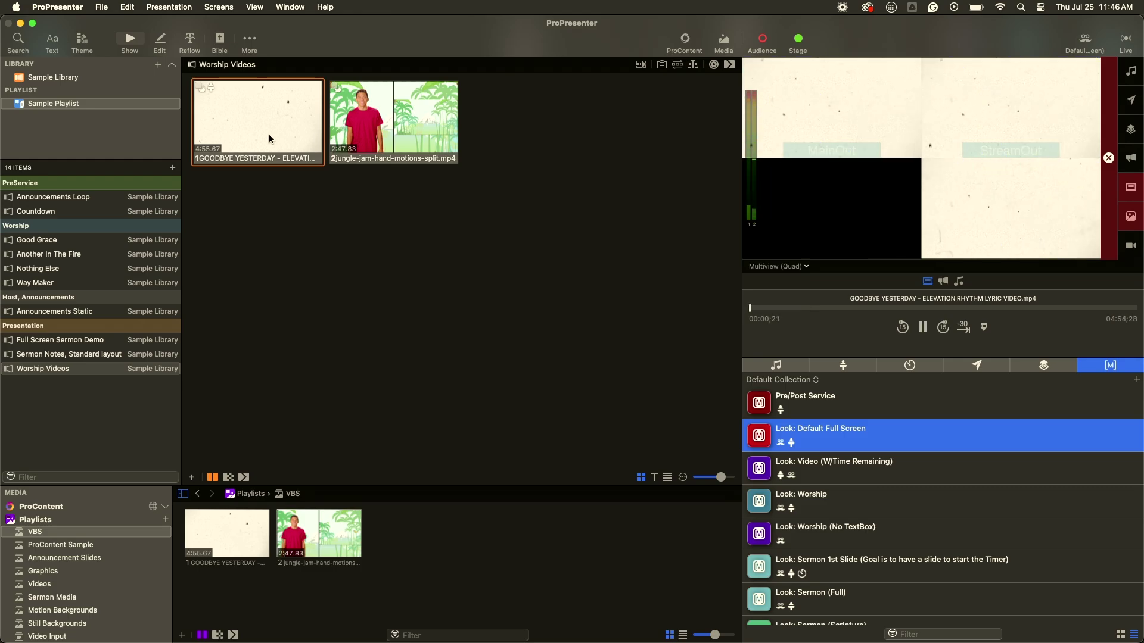
click(834, 308)
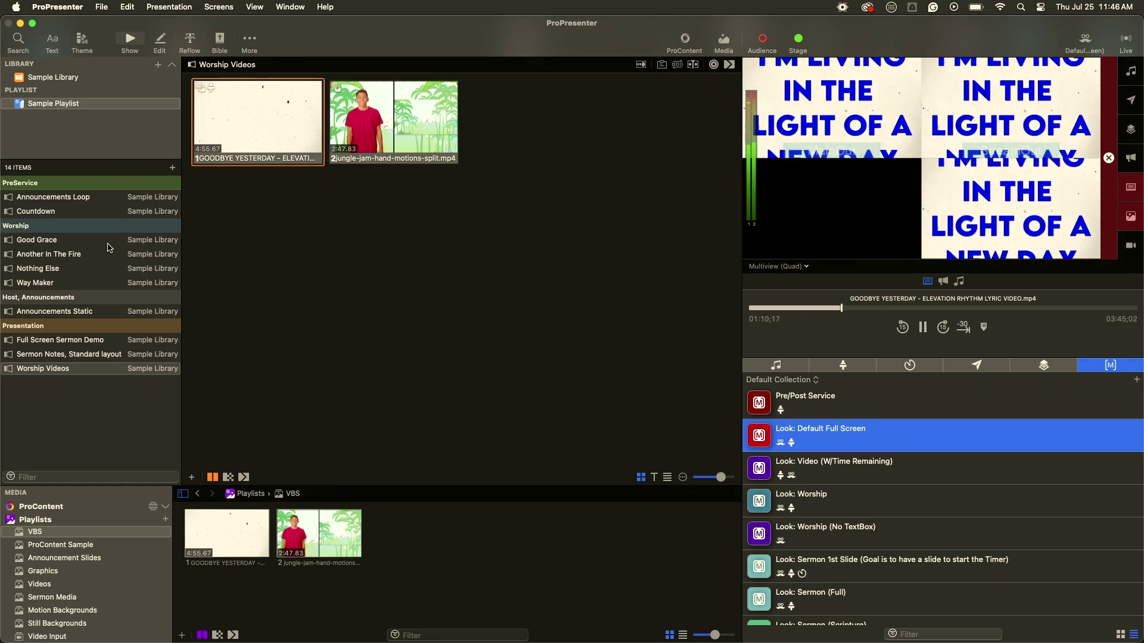
- Send Good Grace Verse 1 live, preview it on Stage Screen 1, then return to Multiview (Quad)
click(66, 241)
click(393, 169)
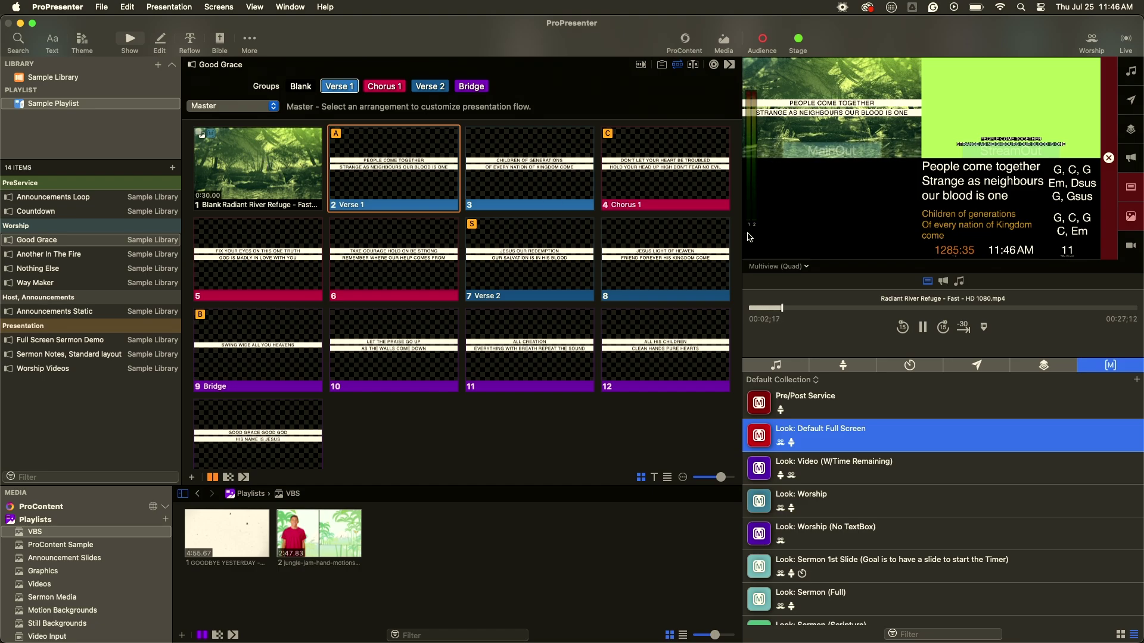
click(778, 266)
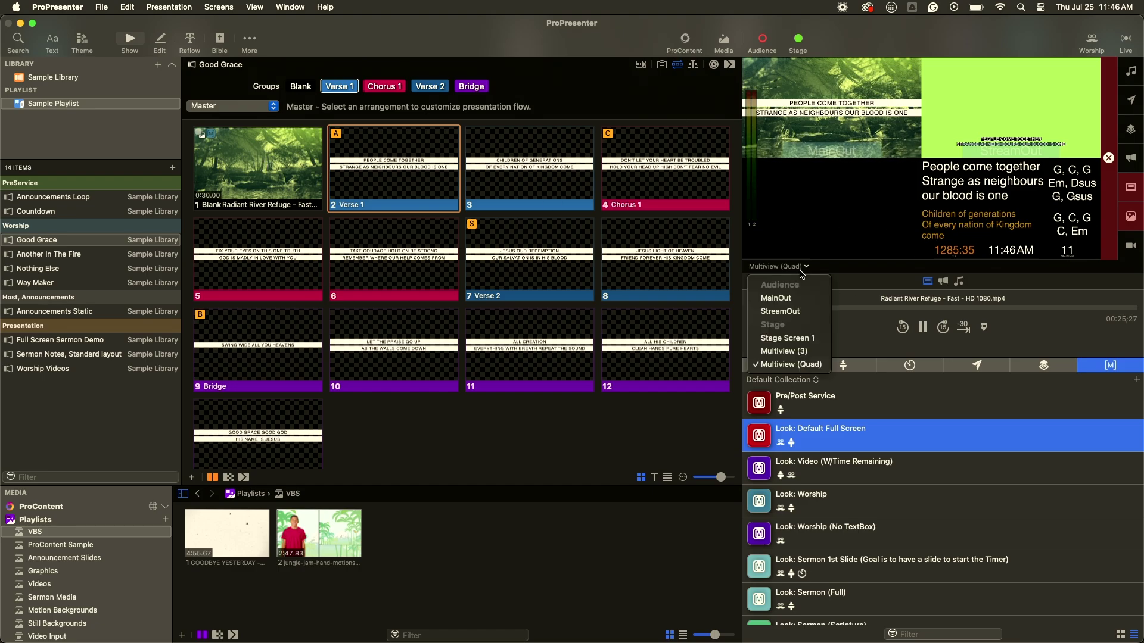
click(800, 339)
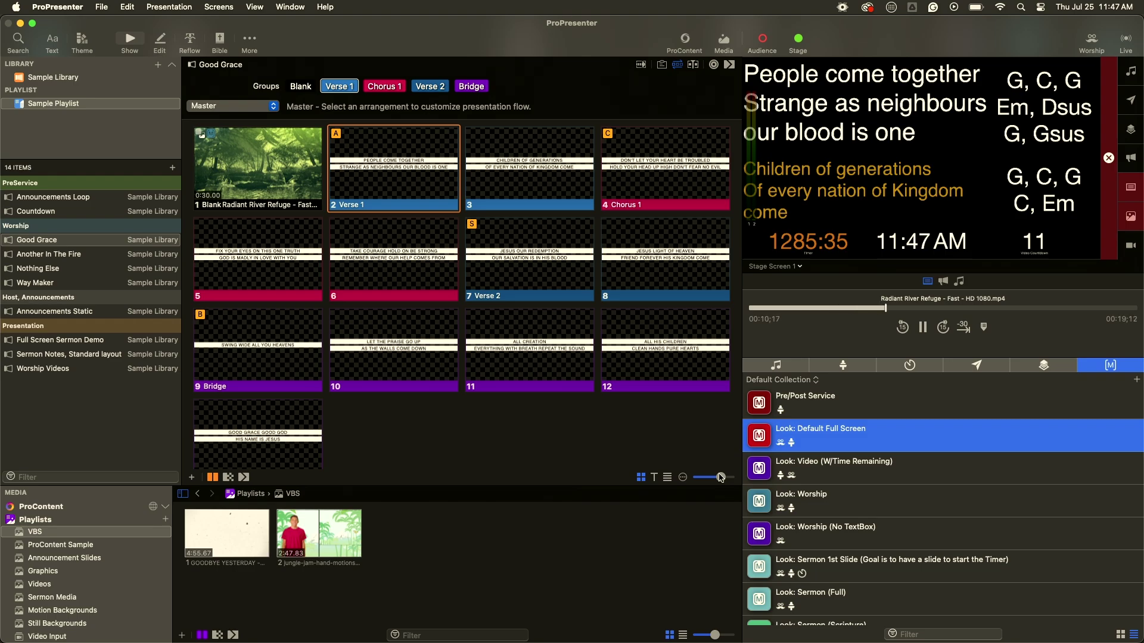
click(775, 266)
click(786, 364)
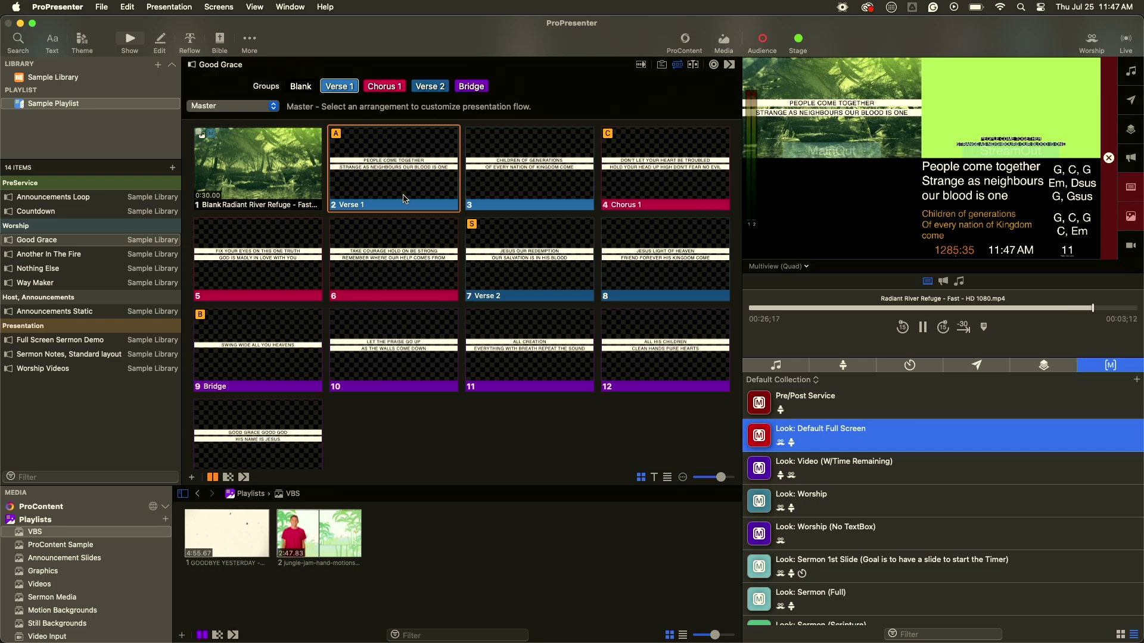
- Search SongSelect for Goodbye Yesterday, preview its lyrics, and start importing it
click(99, 137)
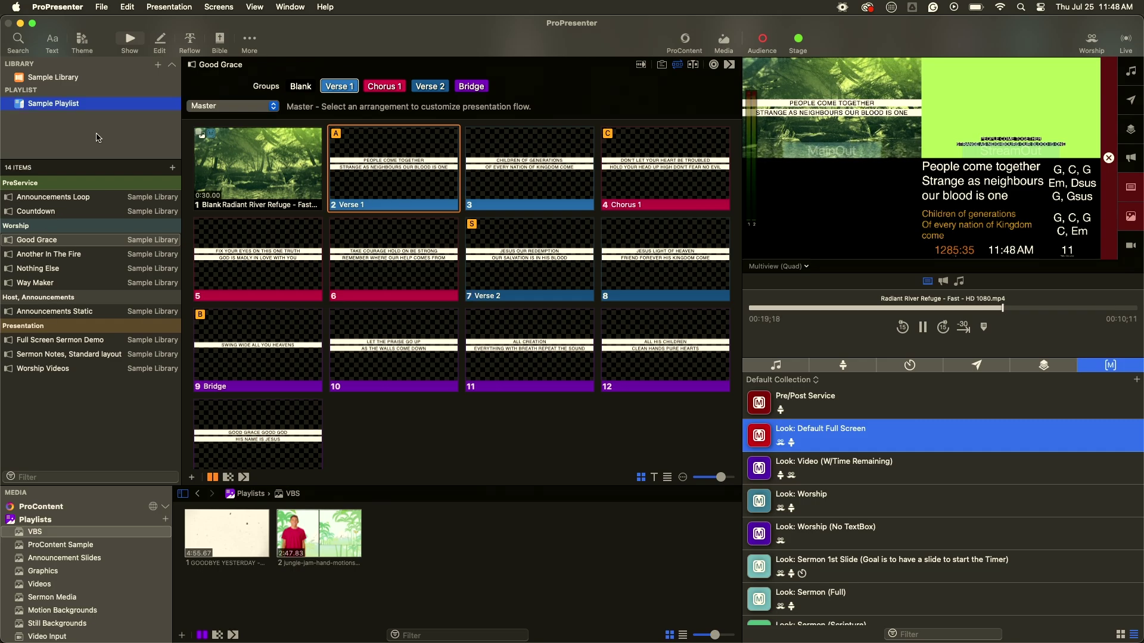
click(18, 41)
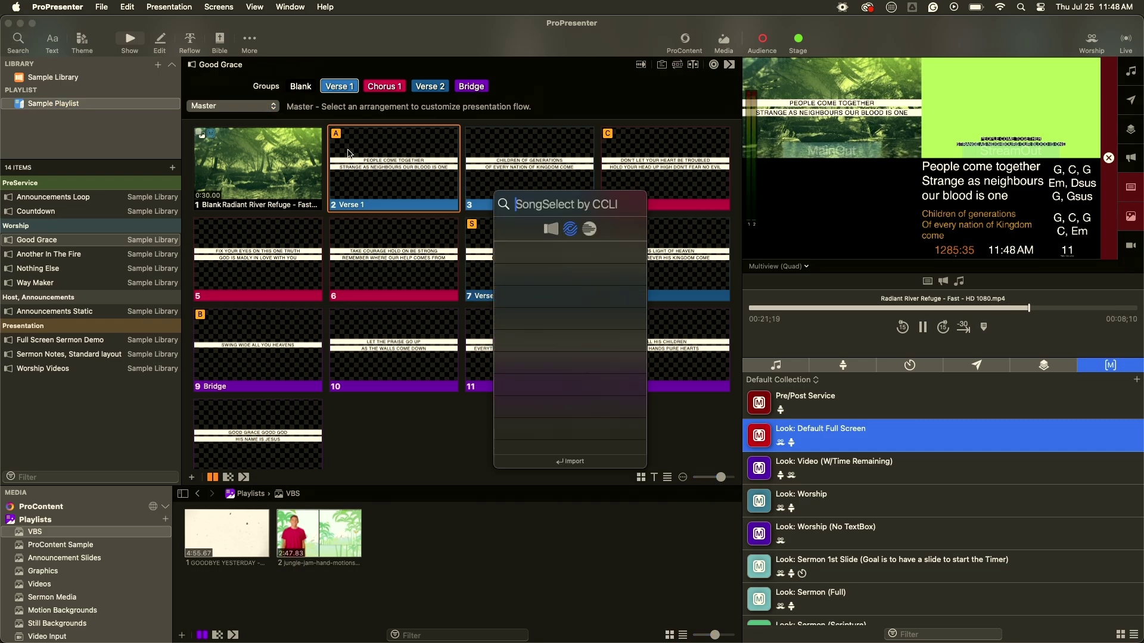
text(goodbye yesterday)
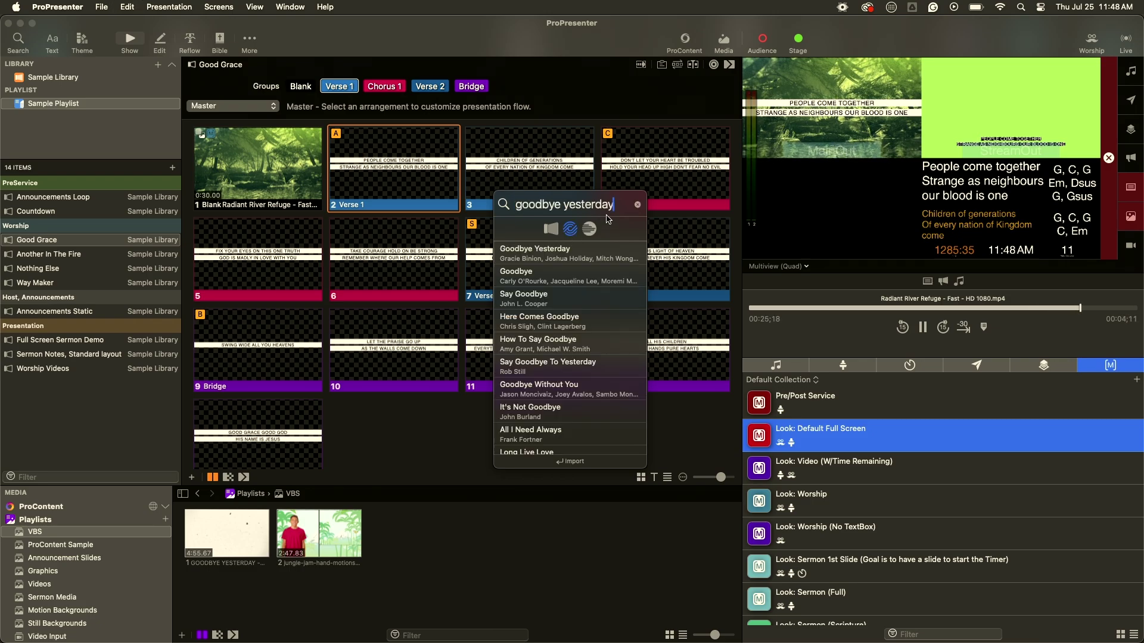
click(557, 254)
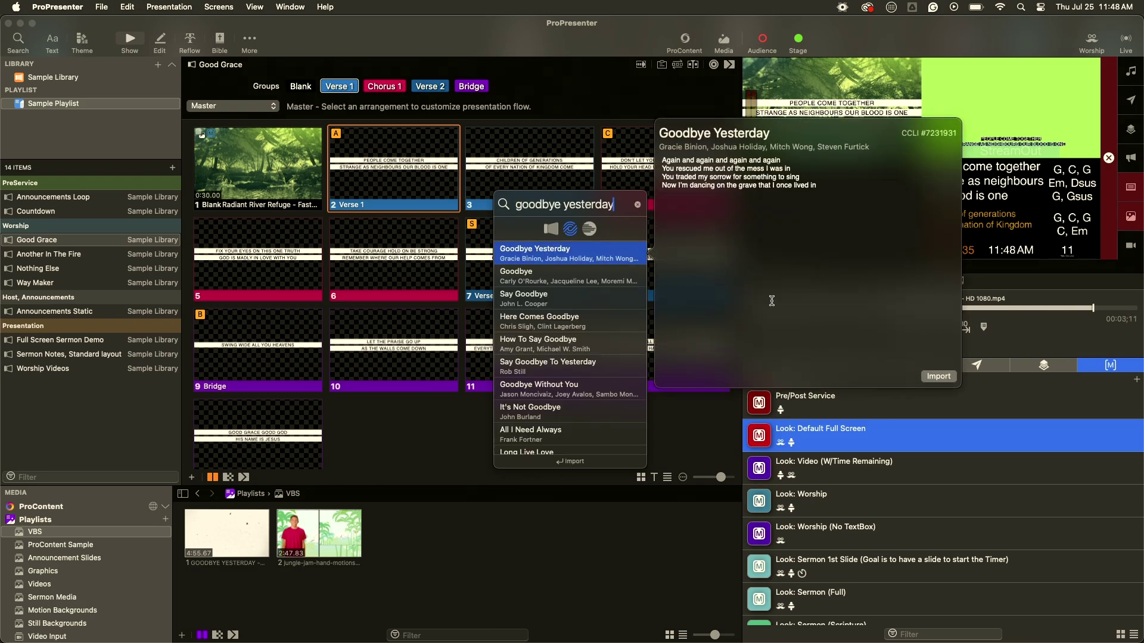
click(938, 377)
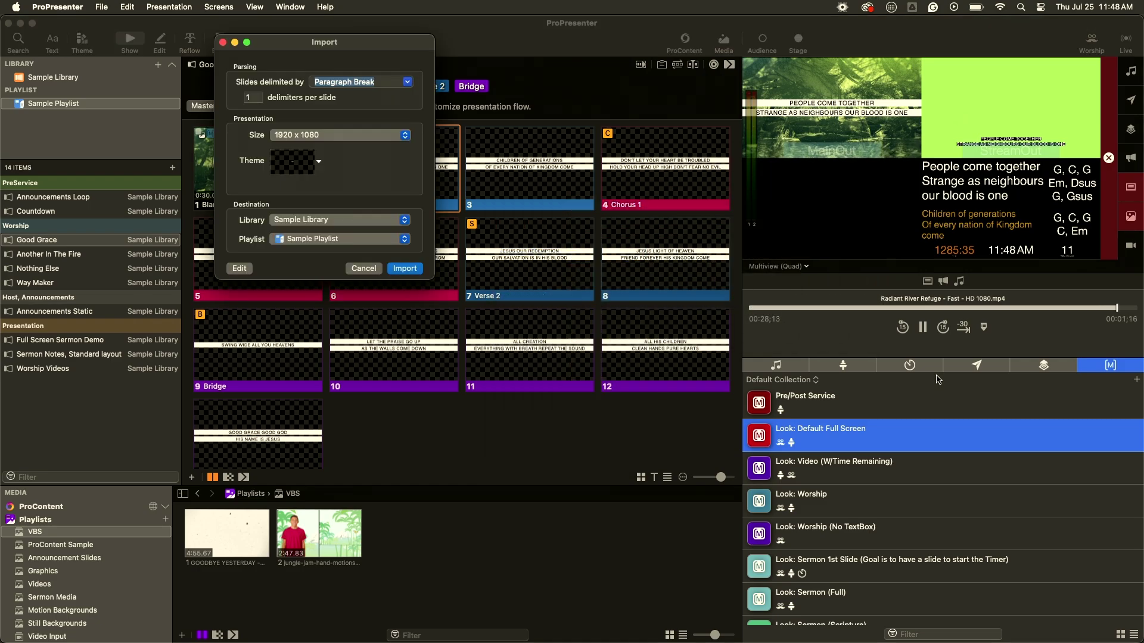
- In the Reflow Editor, break the Goodbye Yesterday lyrics into two-line slides
click(242, 271)
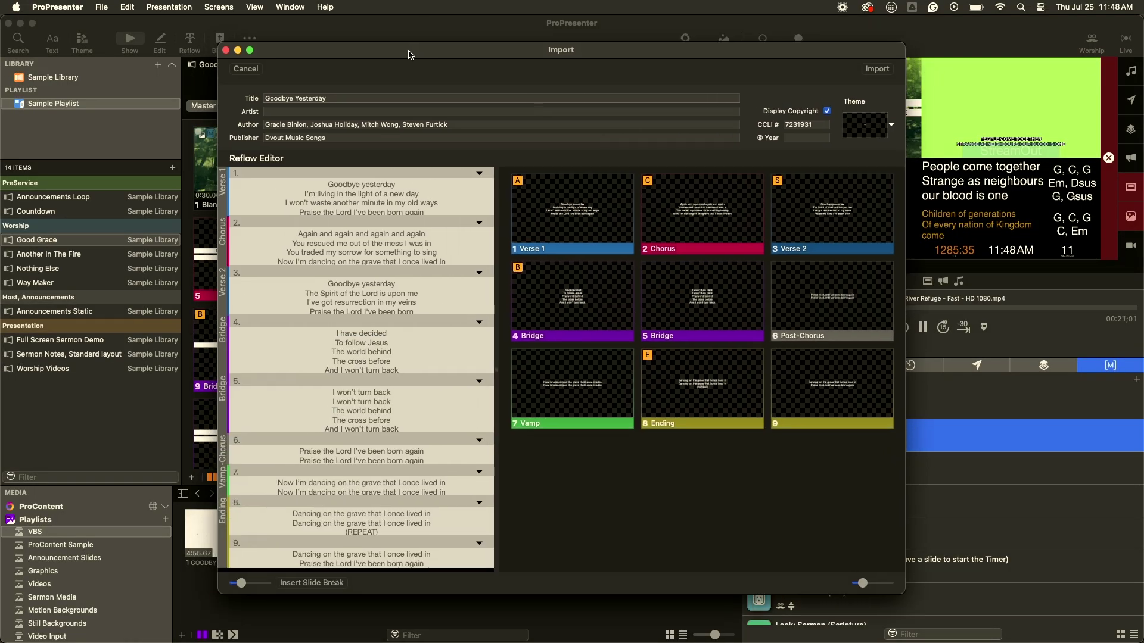
click(367, 373)
key(Return)
key(Return)
key(Return)
key(Return)
key(Return)
key(Return)
key(Down)
key(Down)
key(Return)
key(Down)
key(Down)
key(Return)
key(Down)
key(Down)
key(Return)
key(Down)
key(Down)
key(Return)
key(Down)
key(Return)
key(Down)
key(Return)
key(Return)
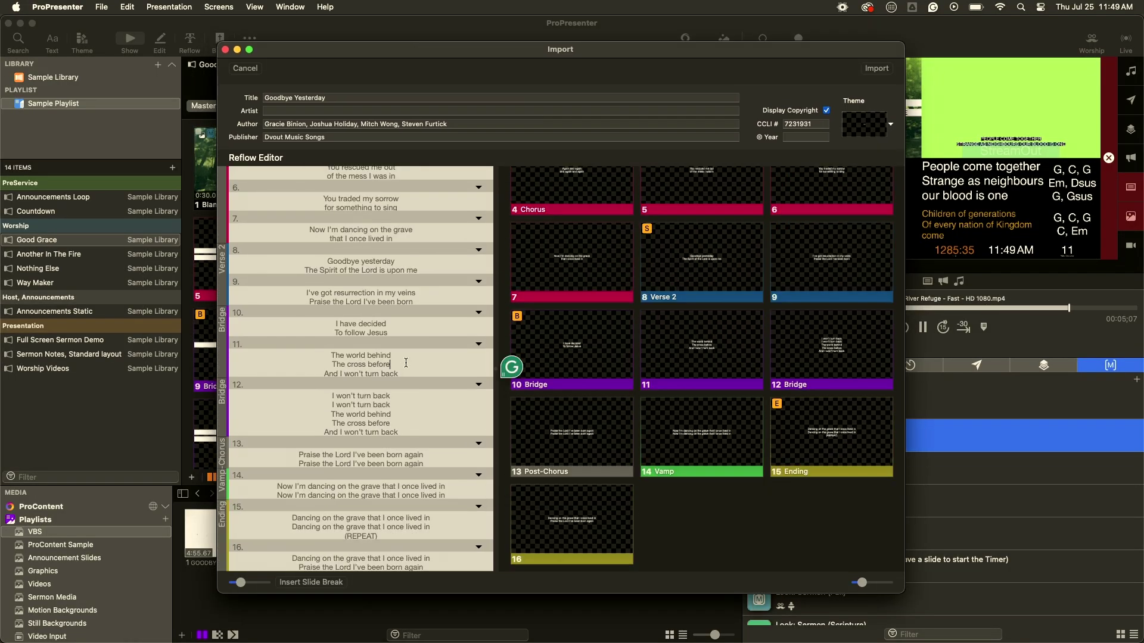
key(Down)
key(Down)
key(Return)
key(Down)
key(Down)
key(Return)
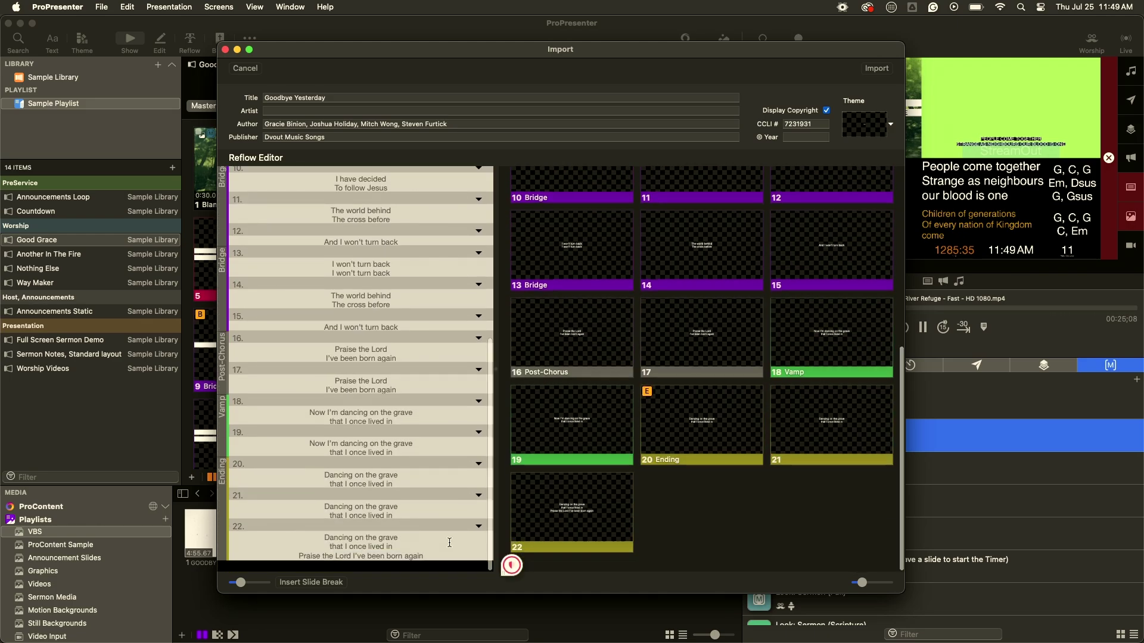
right_click(334, 180)
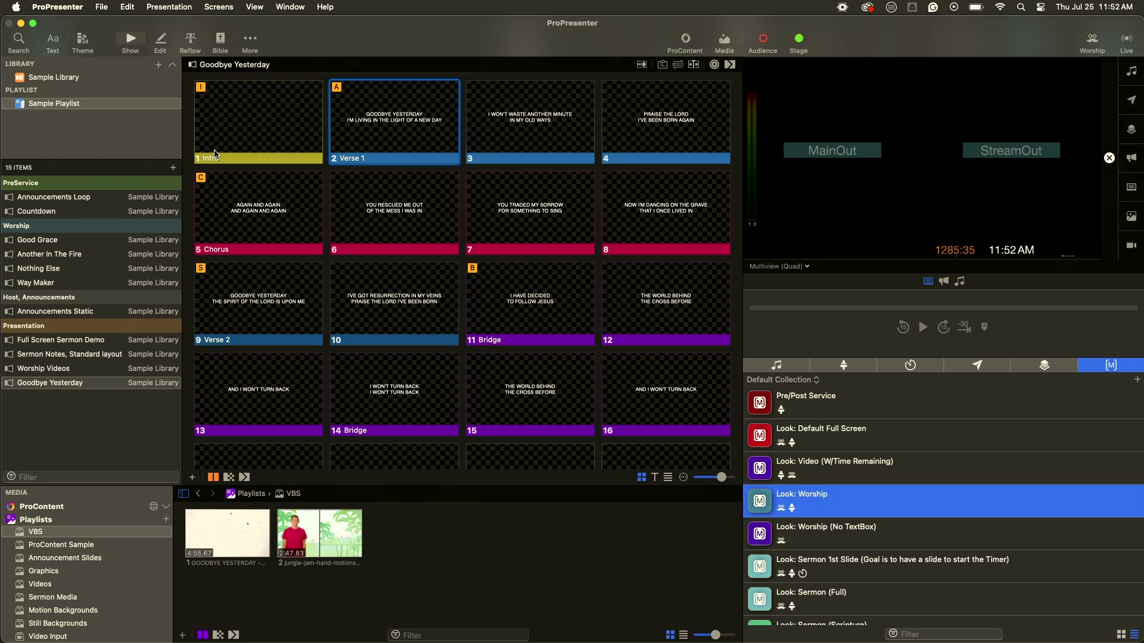
- Make the lyric video the Intro slide background, play it live, advance a slide and scrub ahead
drag(232, 534, 273, 122)
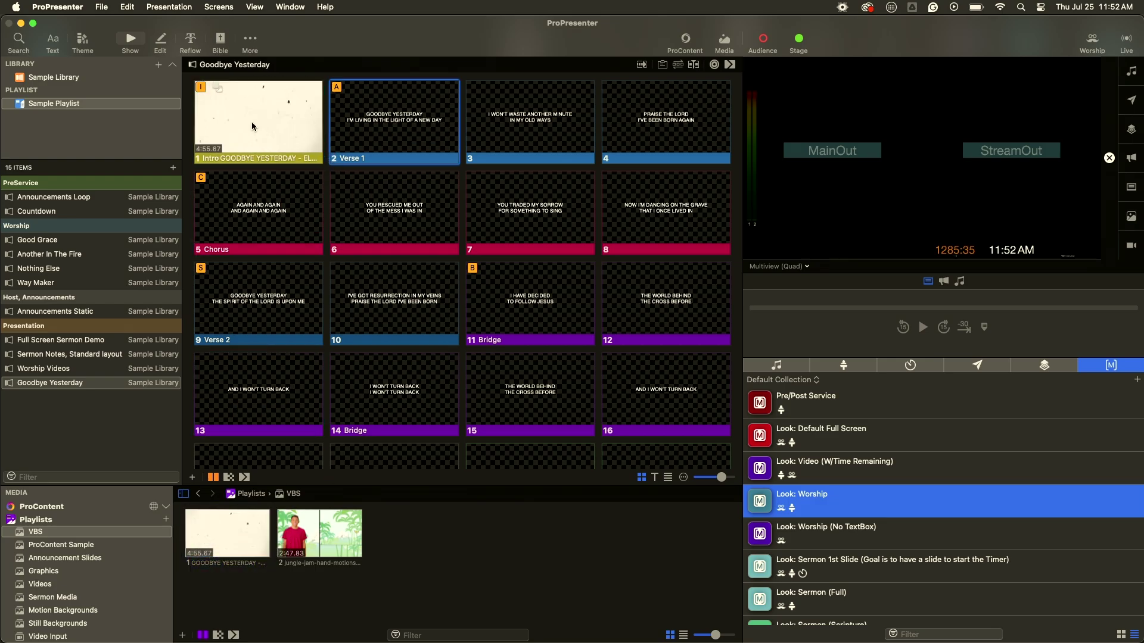
click(252, 127)
key(Right)
key(Right)
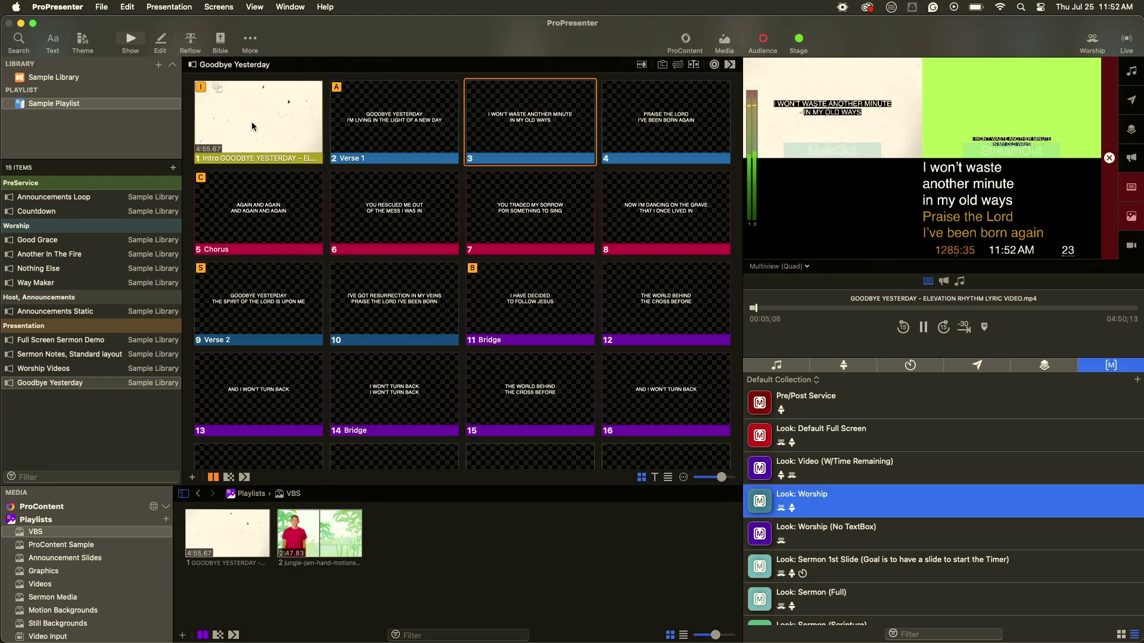
drag(754, 308, 788, 309)
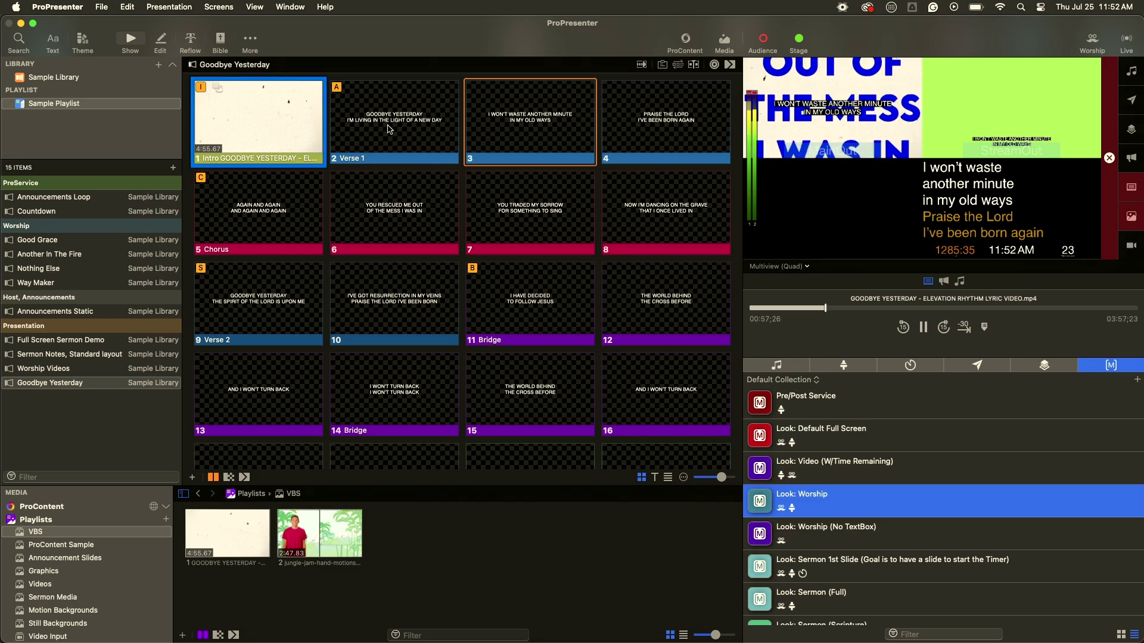
- Add a Slide Destination action sending the Verse 1 slide to Stage only
right_click(388, 129)
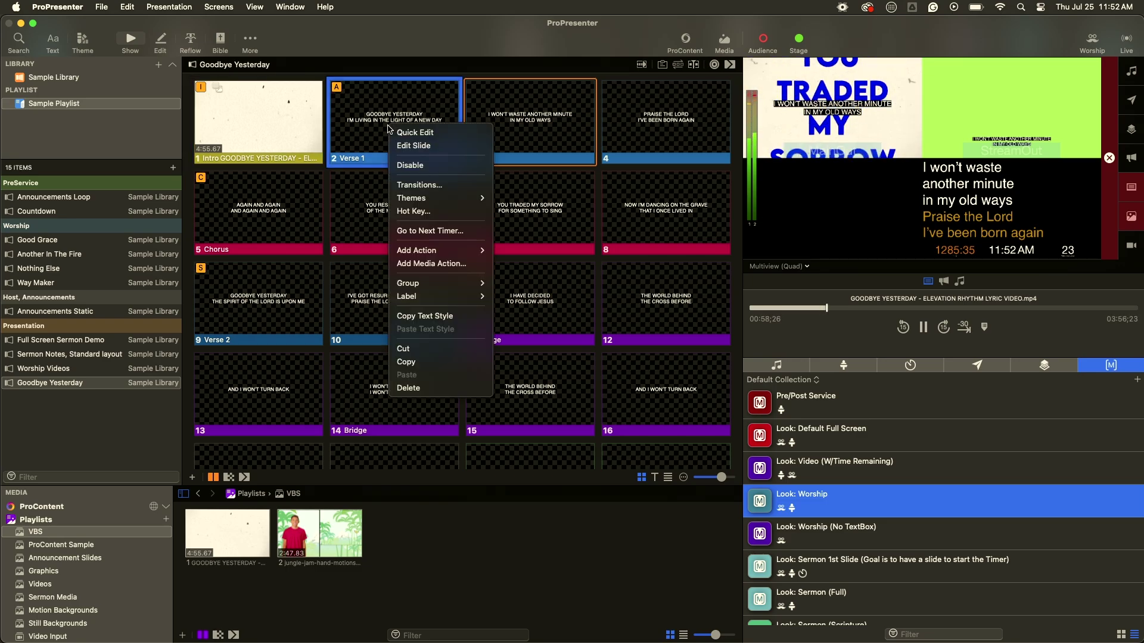
mouse_move(426, 253)
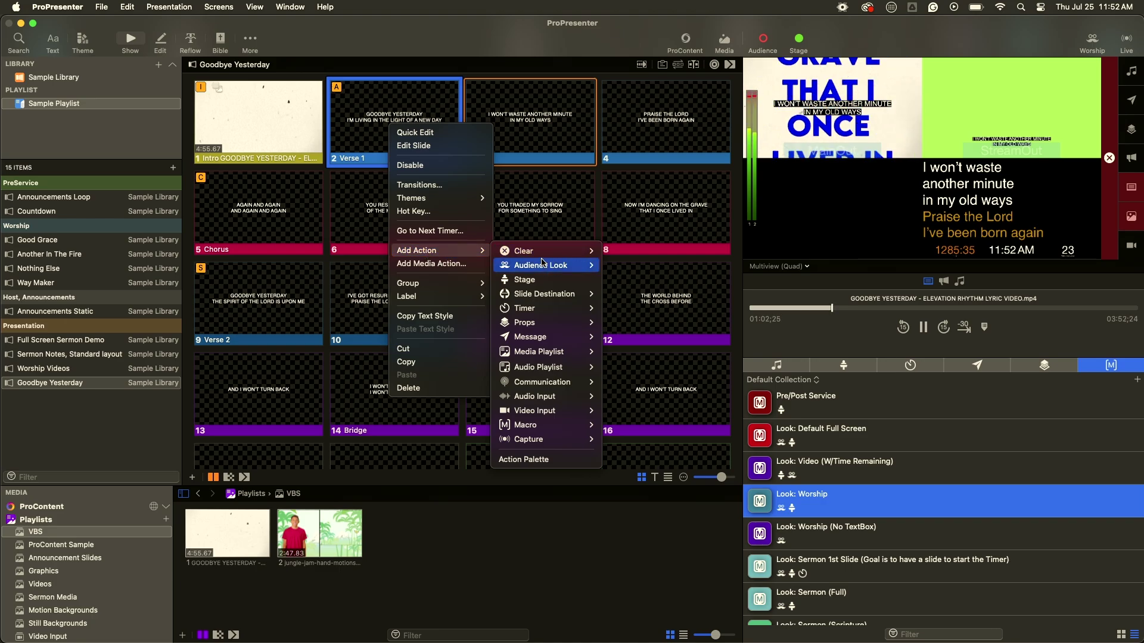
mouse_move(544, 296)
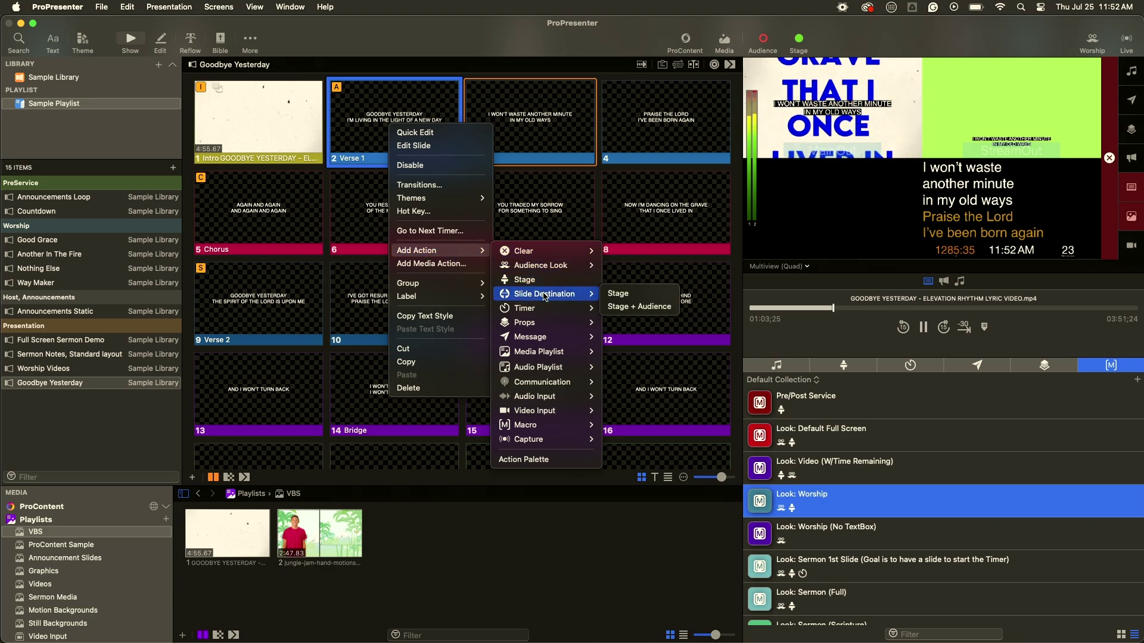
click(642, 297)
- Test live from the Intro slide through the Chorus, skipping ahead in the lyric video
click(285, 119)
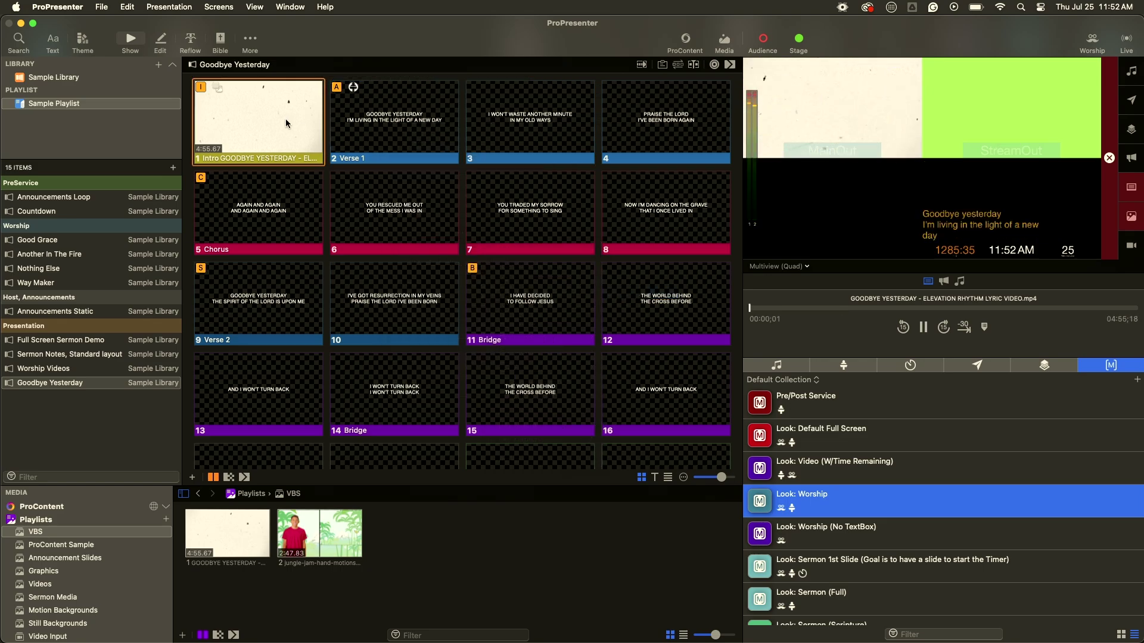
click(474, 131)
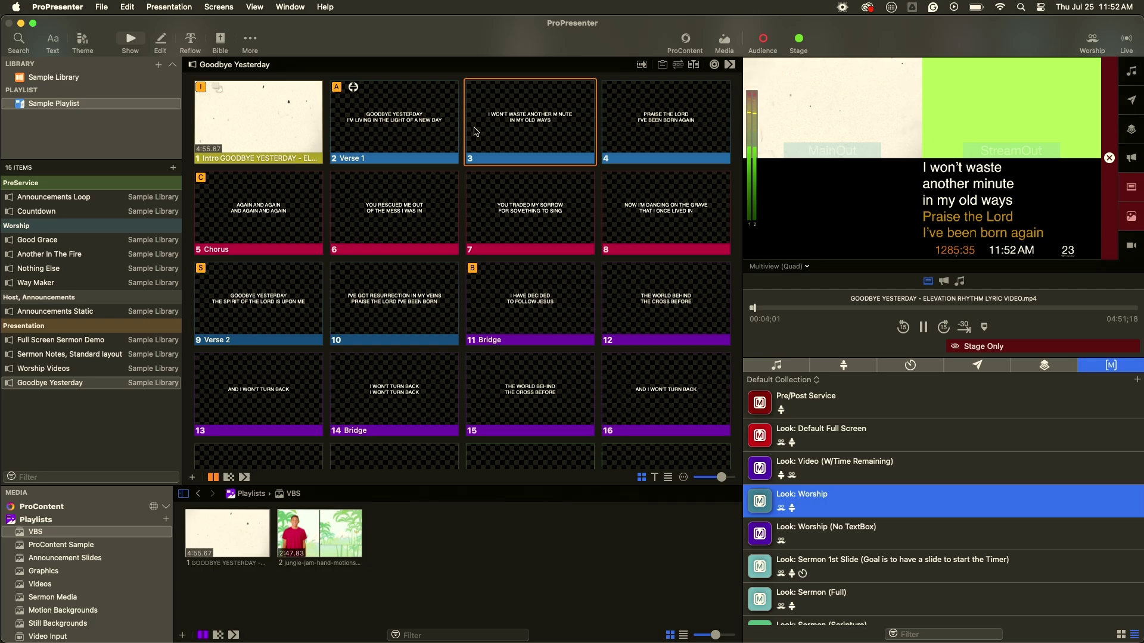
key(Right)
key(Right)
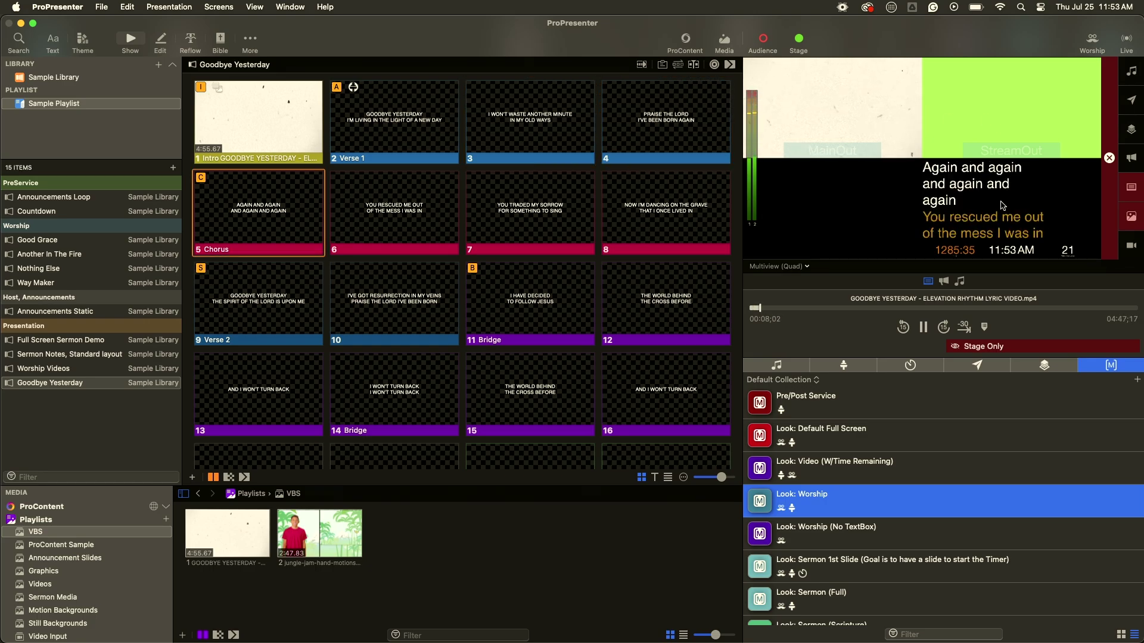
drag(760, 308, 793, 311)
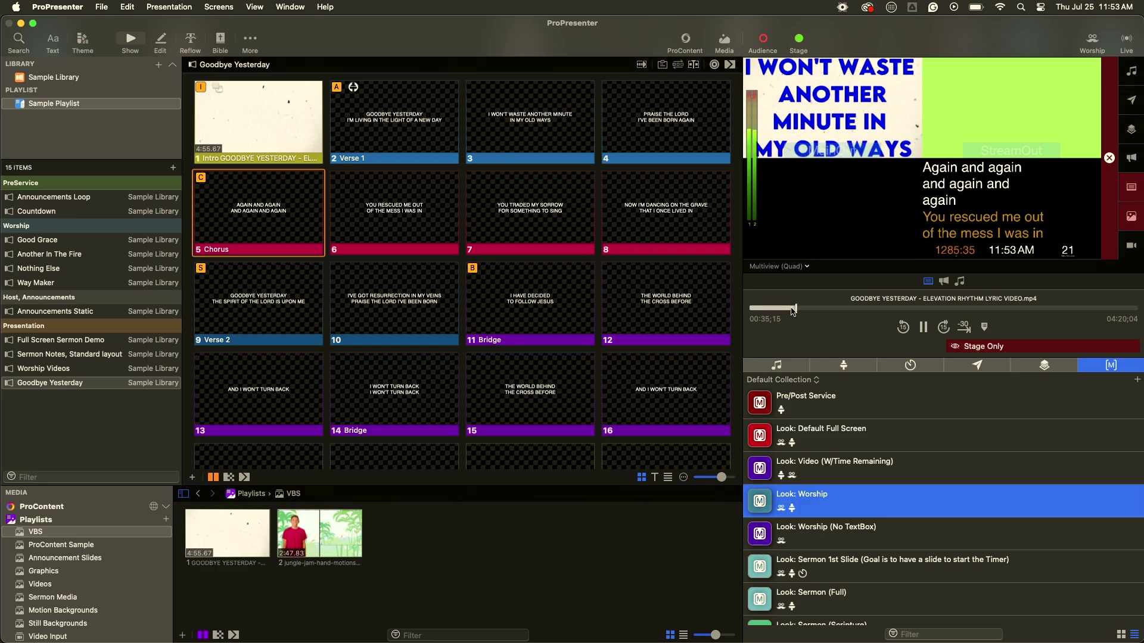
key(Right)
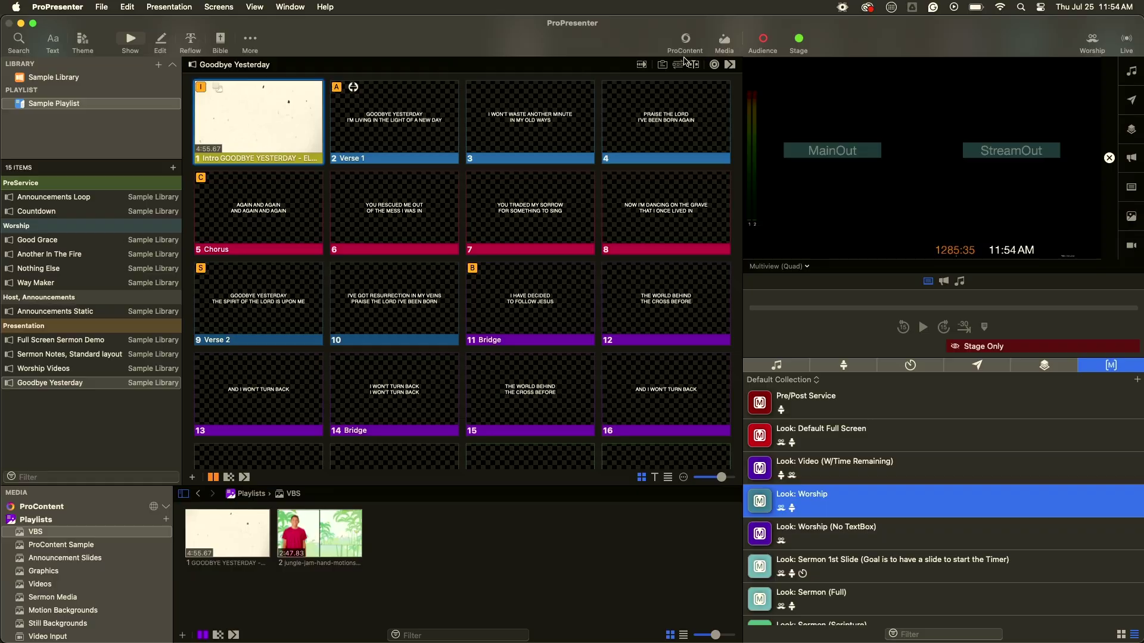
- In the Timeline, arm recording, cue the Intro slide and add the lyric video to the media track
click(694, 65)
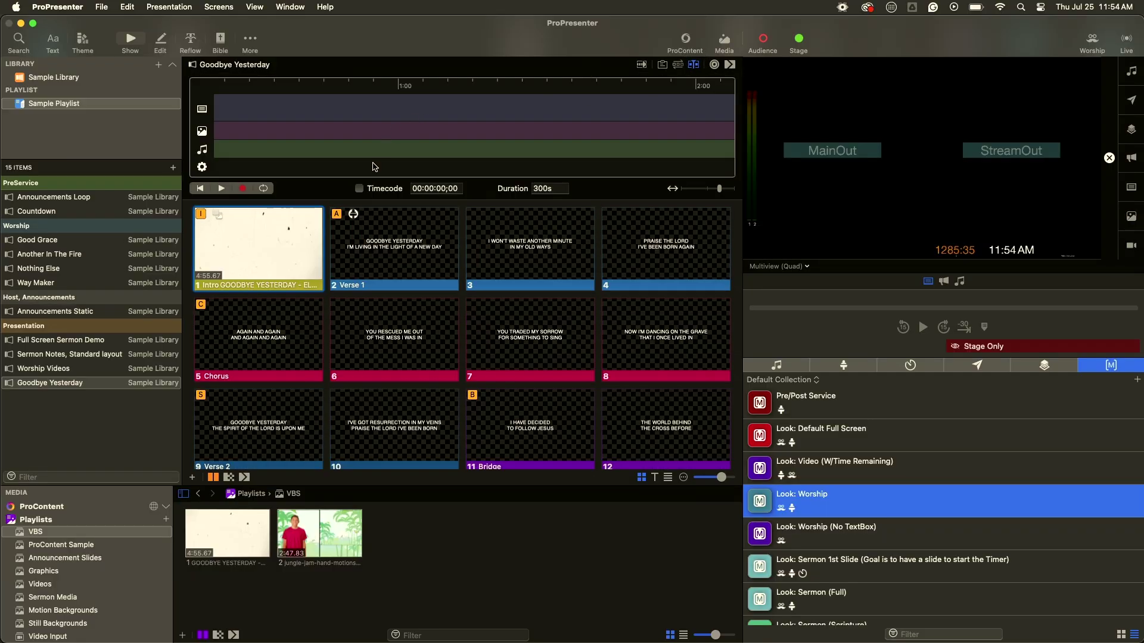
click(241, 190)
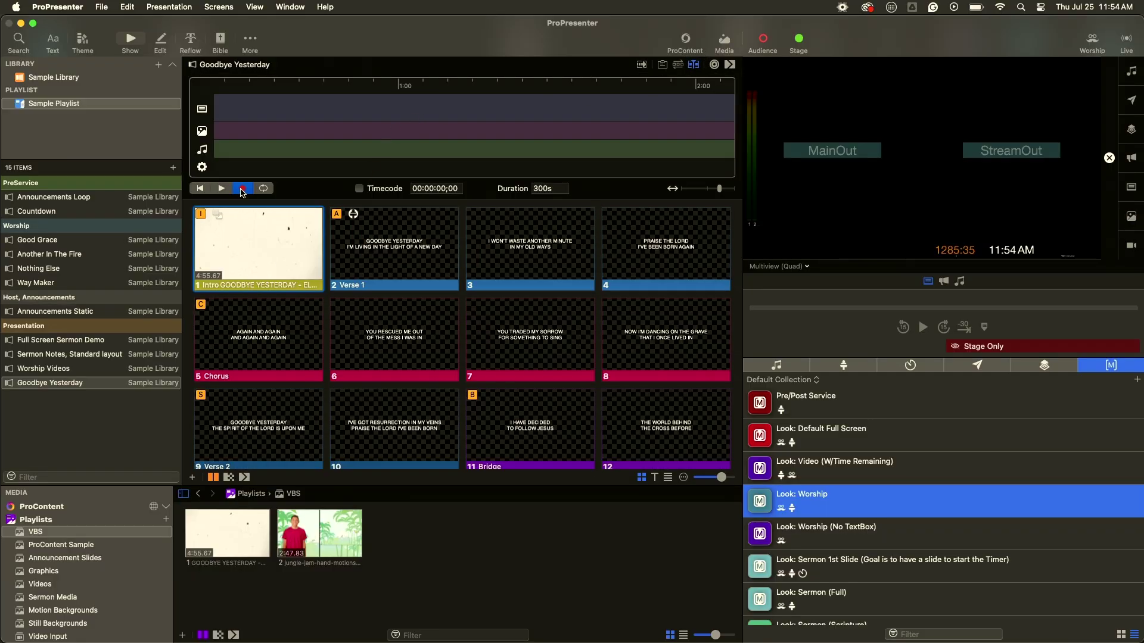
click(249, 246)
scroll(277, 128, left, 3)
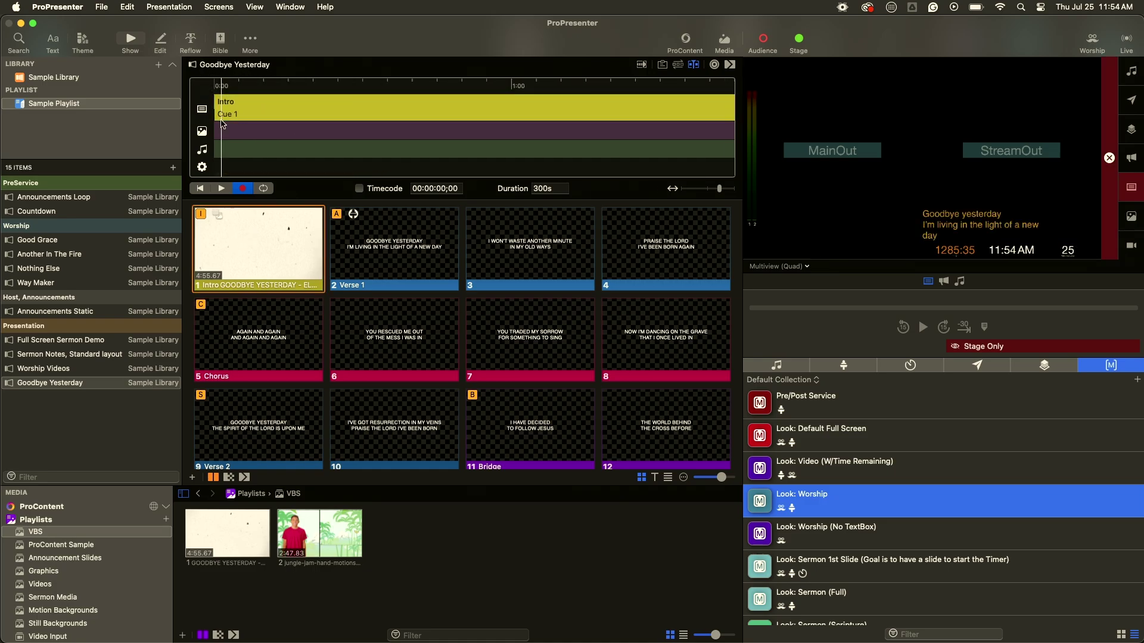
drag(228, 517, 209, 92)
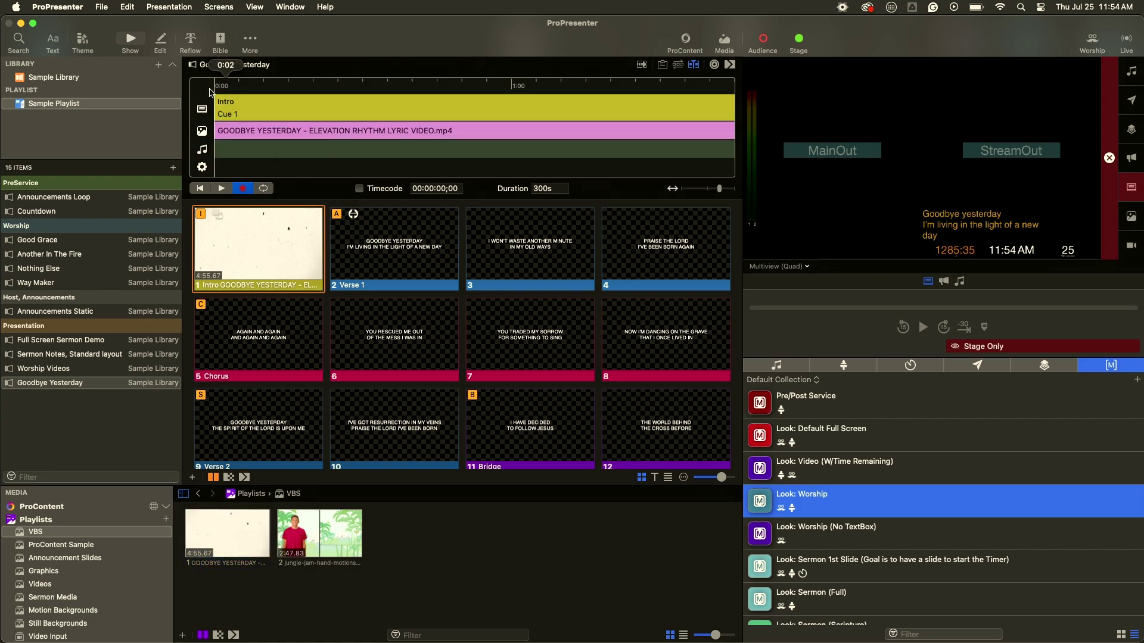
- Run the timeline and record slide cues from Verse 1 through the Bridge, then stop
click(221, 189)
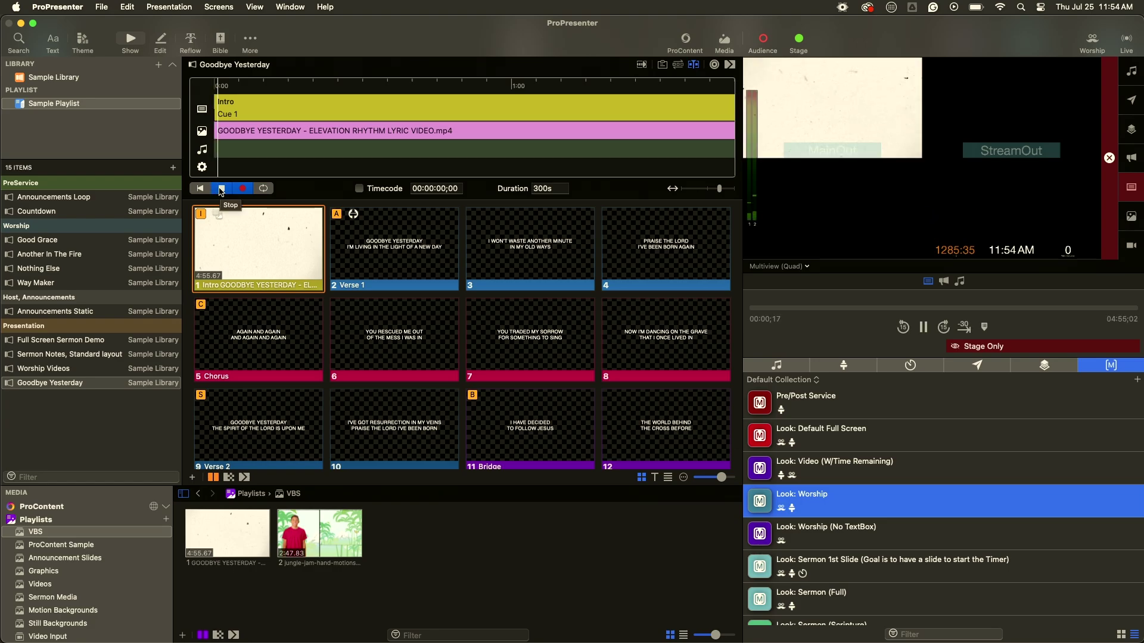
click(377, 252)
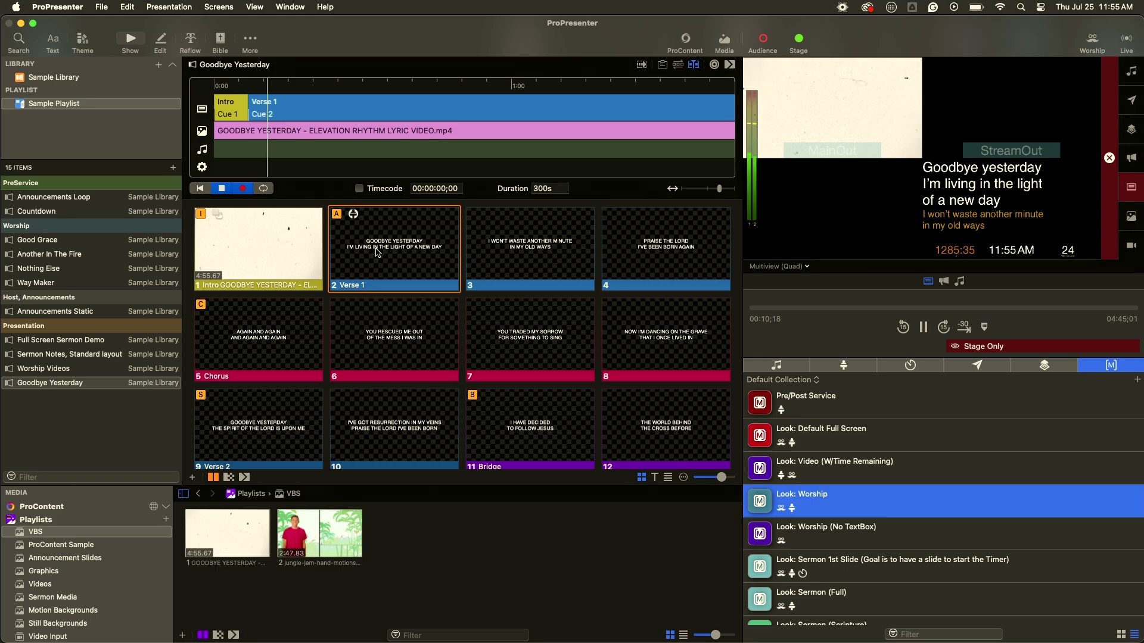
key(Right)
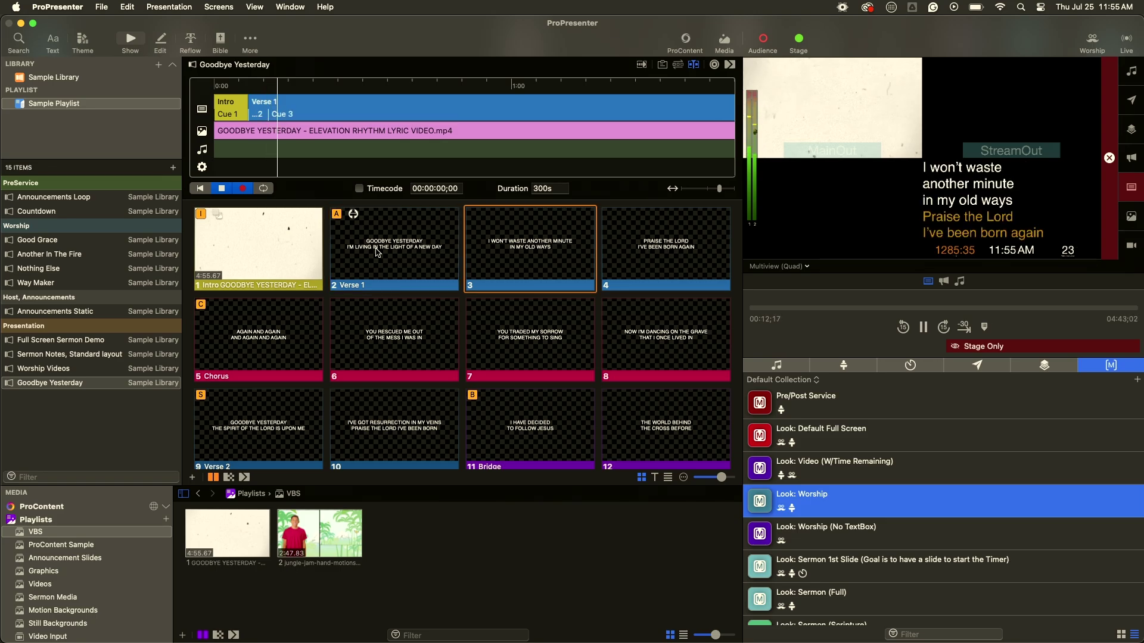
key(Right)
key(Right)
key(Right)
key(Right)
key(Right)
key(Right)
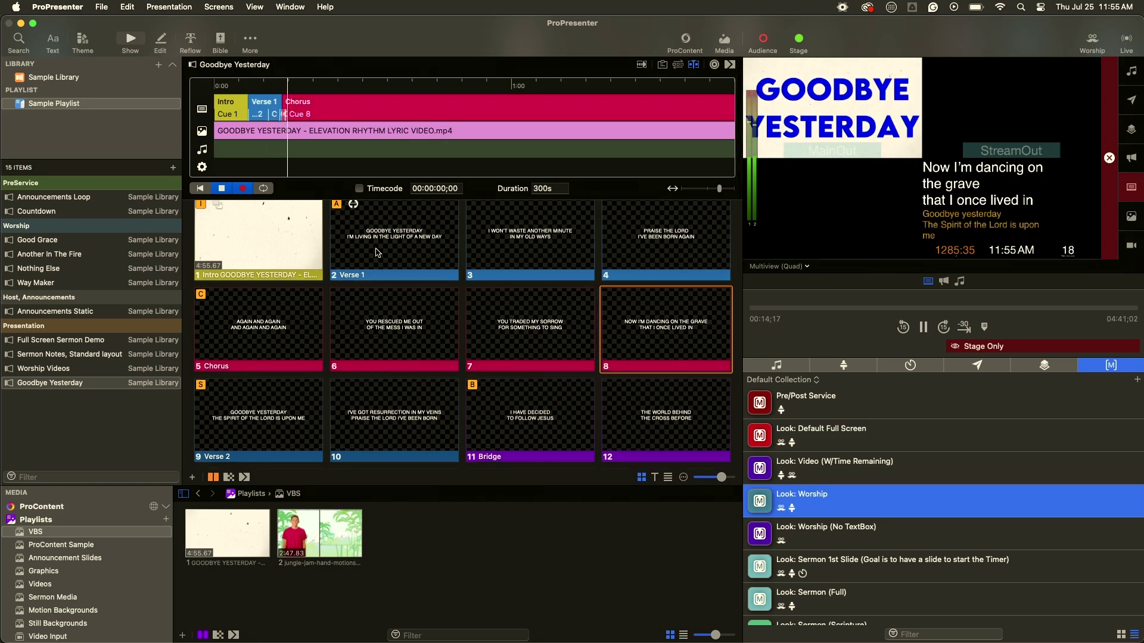
key(Right)
key(Right)
key(Right)
key(Right)
key(Right)
key(Right)
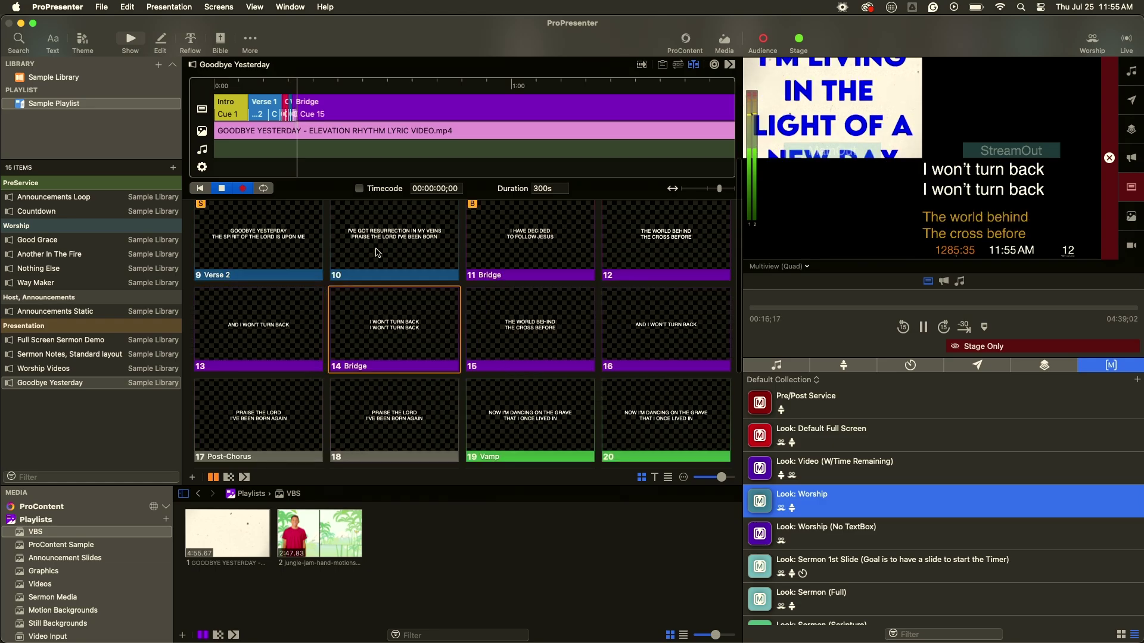
click(225, 190)
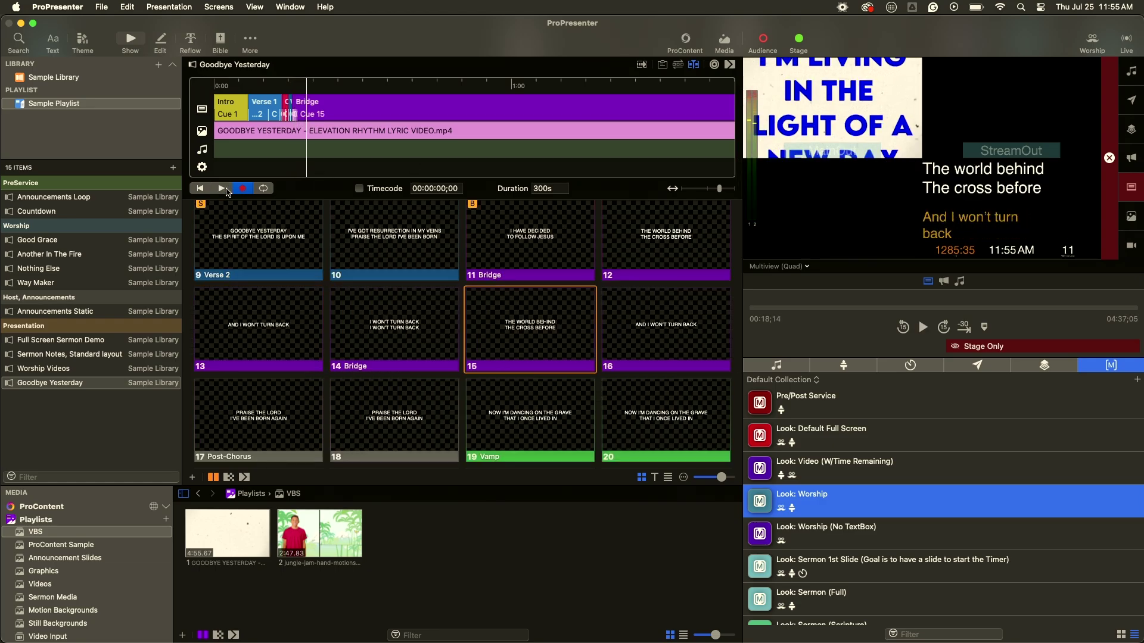
- Rewind the timeline, replace the lyric video clip on the media track, and play it back
drag(249, 85, 215, 85)
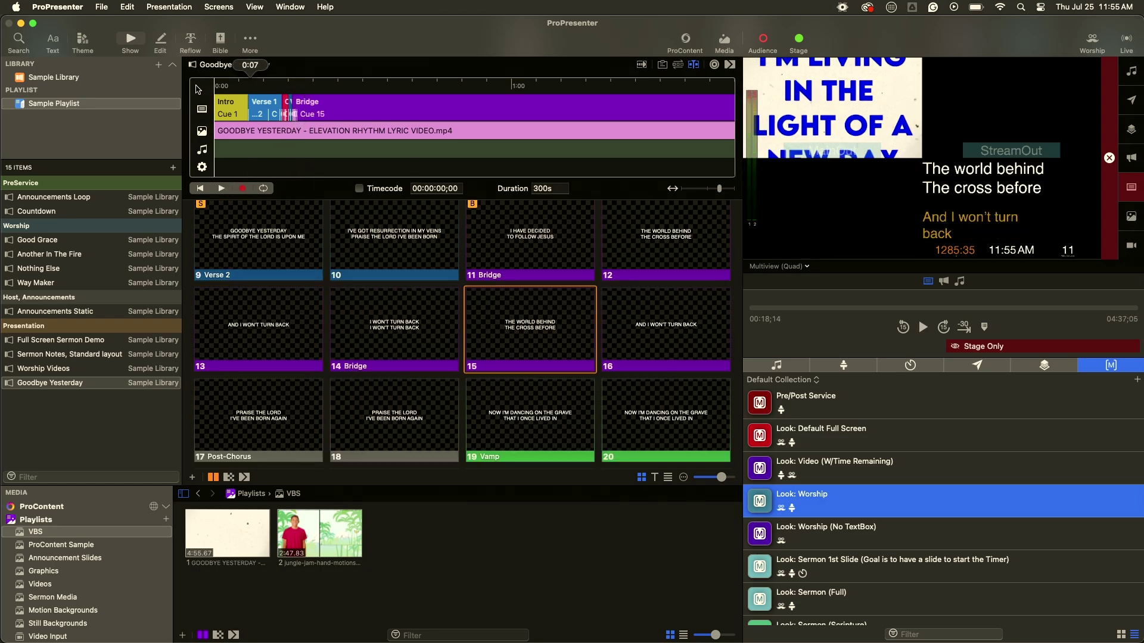
key(Delete)
click(221, 188)
right_click(256, 223)
key(Escape)
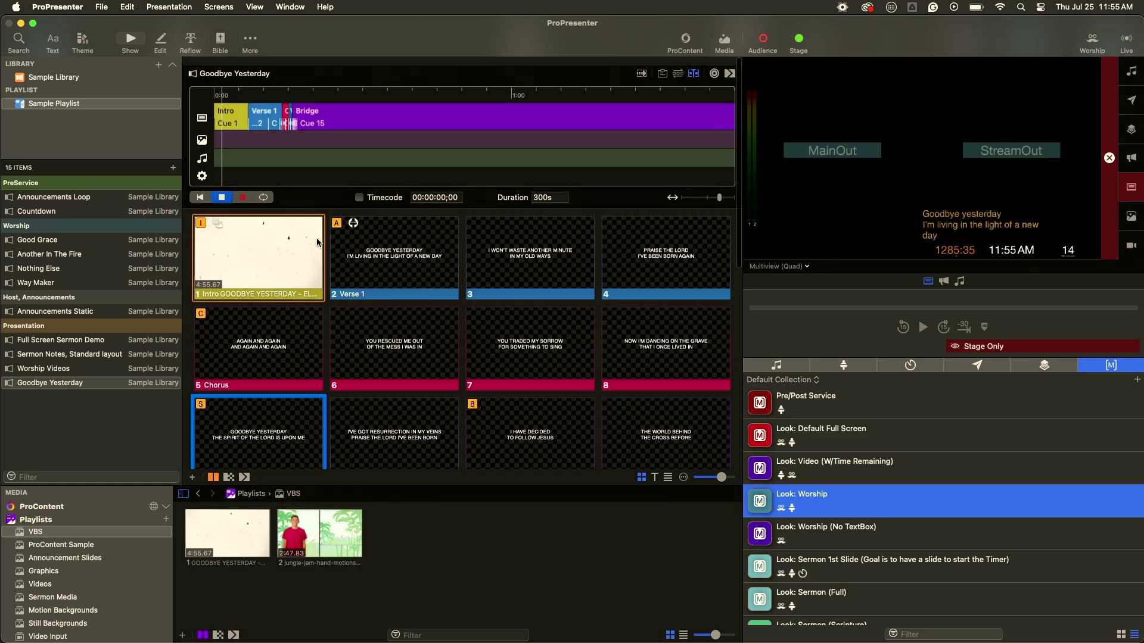
drag(236, 542, 249, 136)
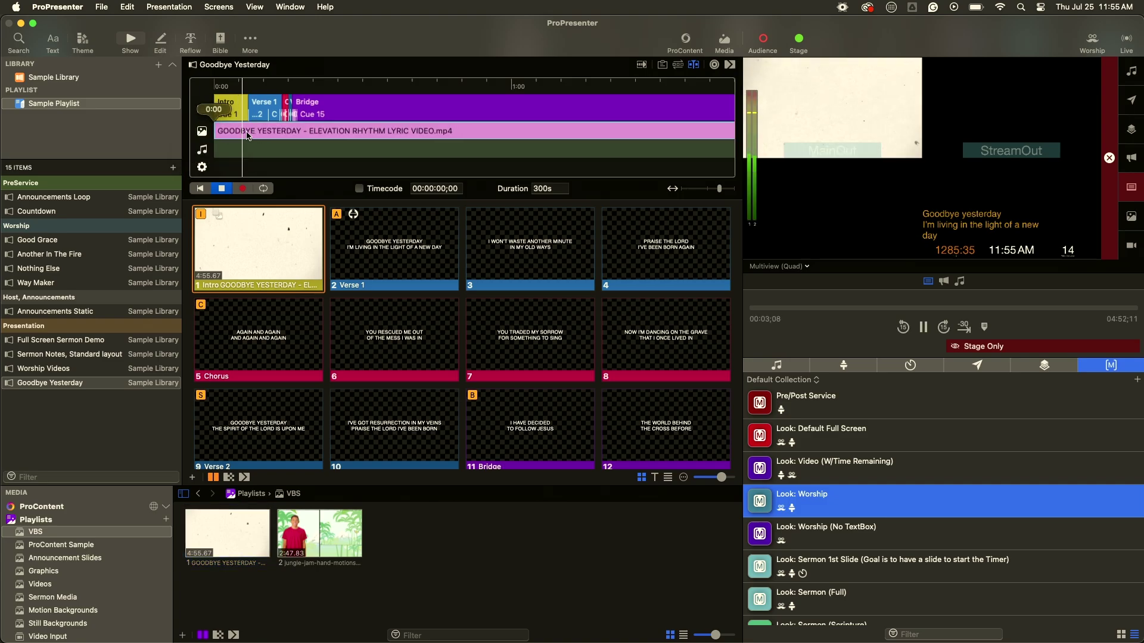
click(222, 189)
click(221, 189)
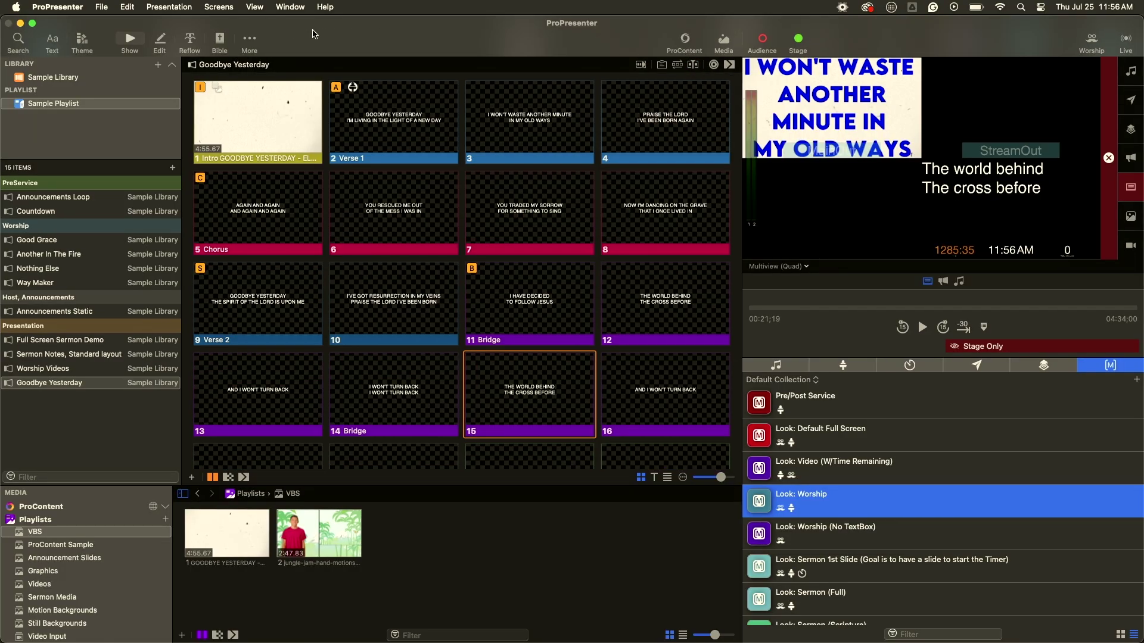
- In Edit Looks, duplicate the Worship look and rename the copy Worship (Lyric Video)
click(225, 7)
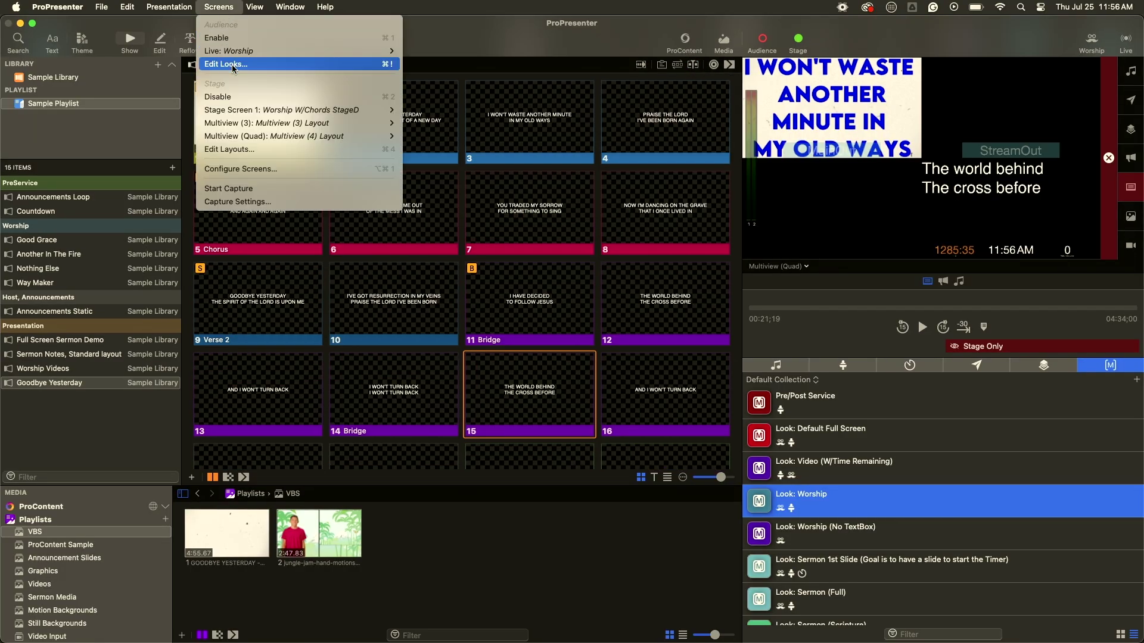
click(244, 64)
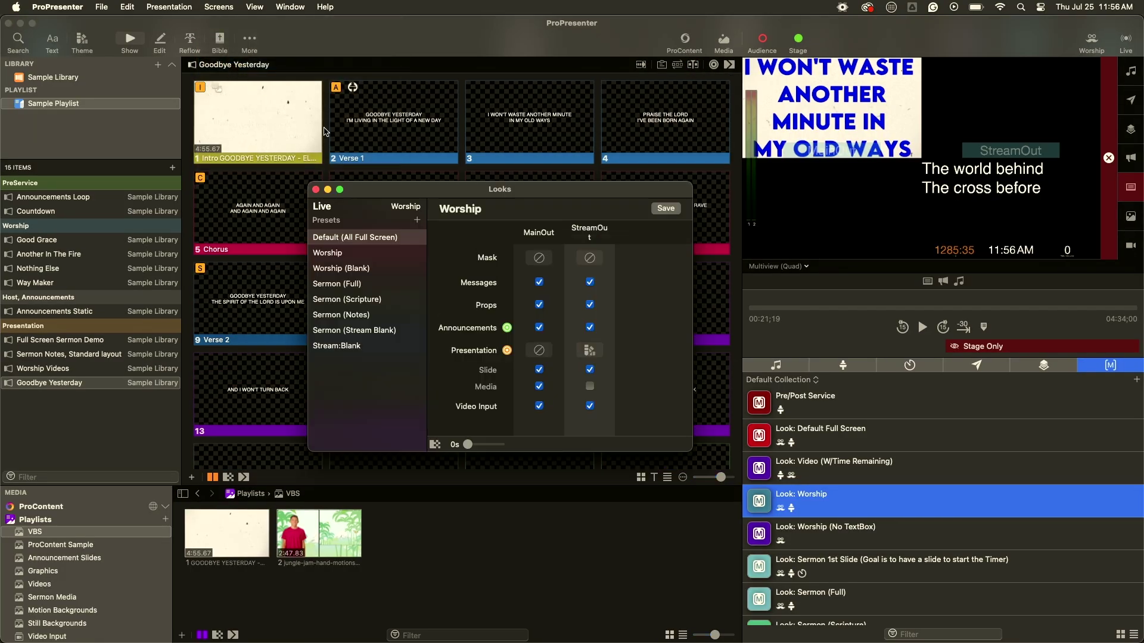
click(346, 255)
right_click(345, 255)
click(367, 292)
right_click(353, 270)
click(374, 309)
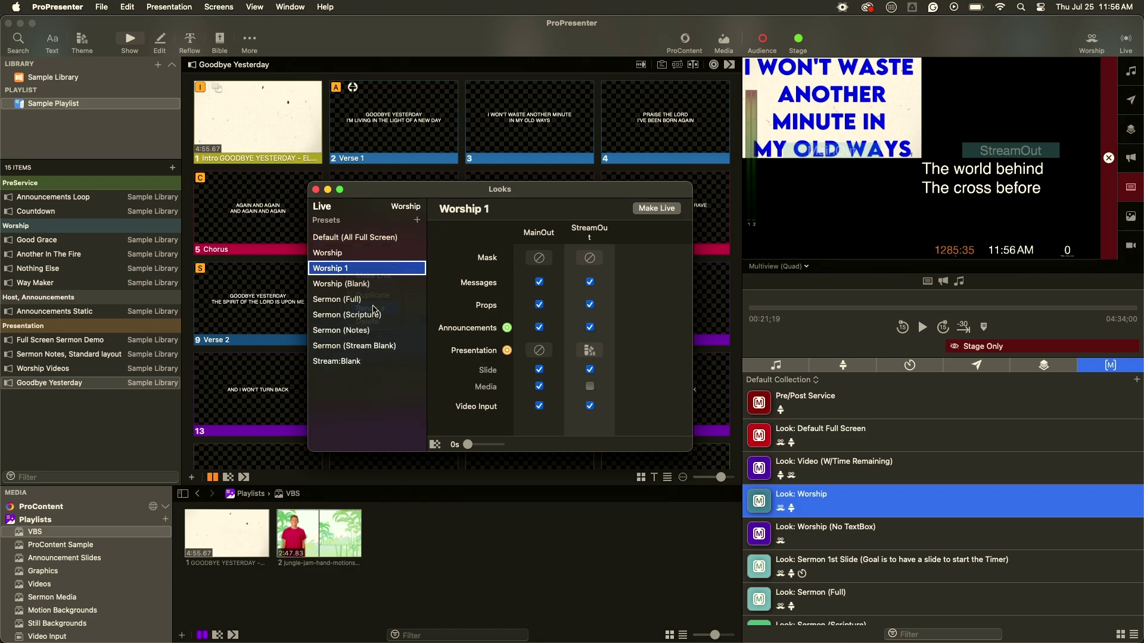
key(BackSpace)
key(BackSpace)
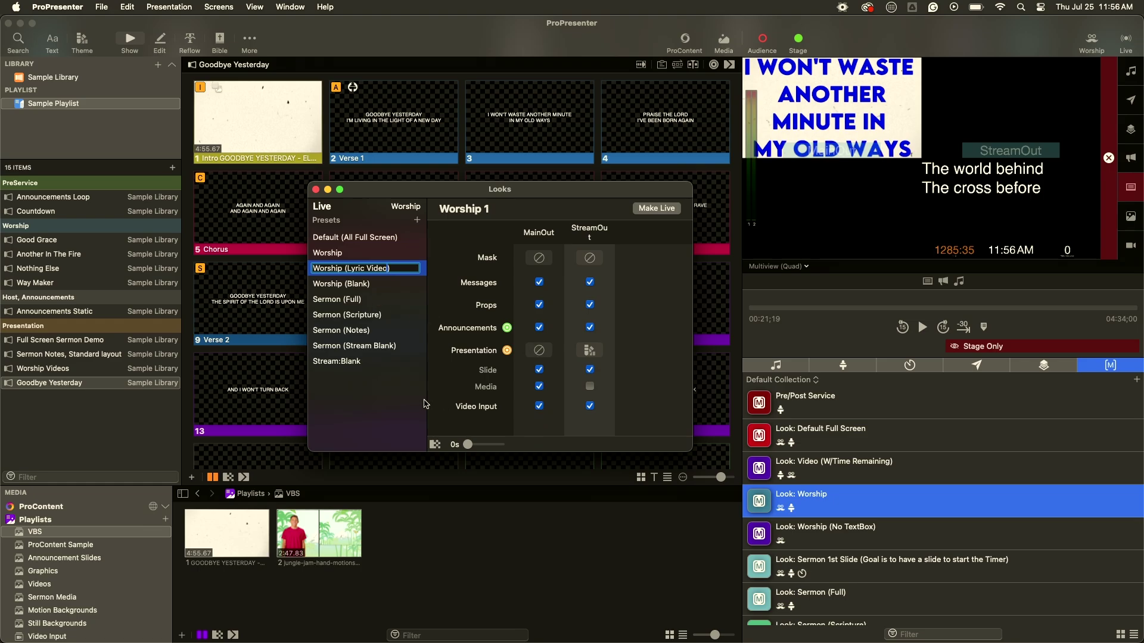
key(Return)
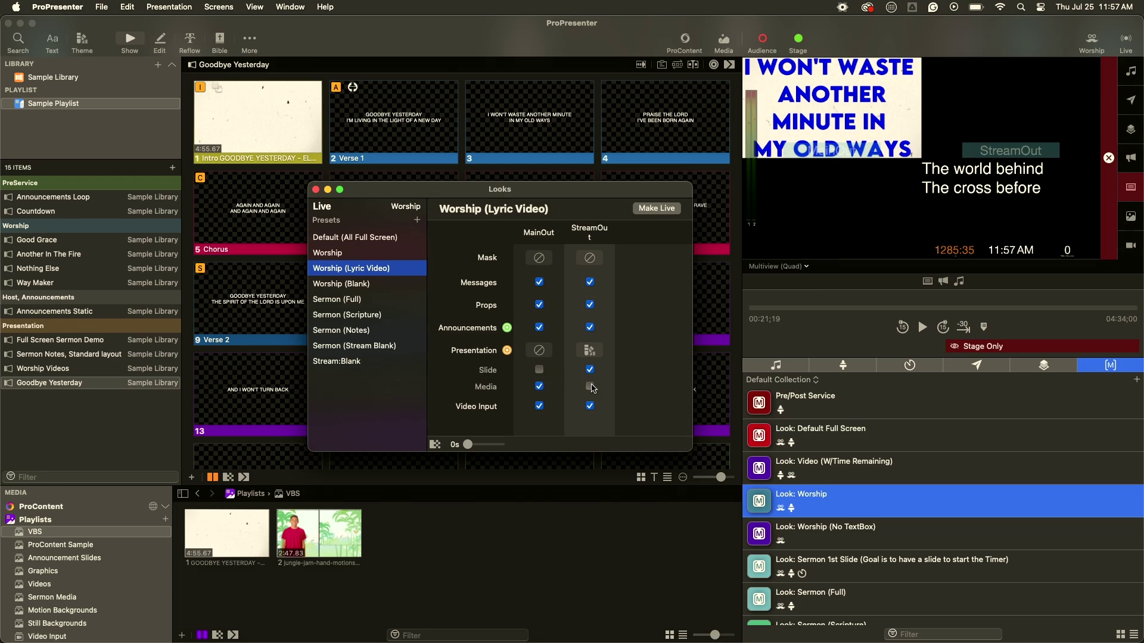
- Make Worship (Lyric Video) the live look and close the Looks editor
click(588, 351)
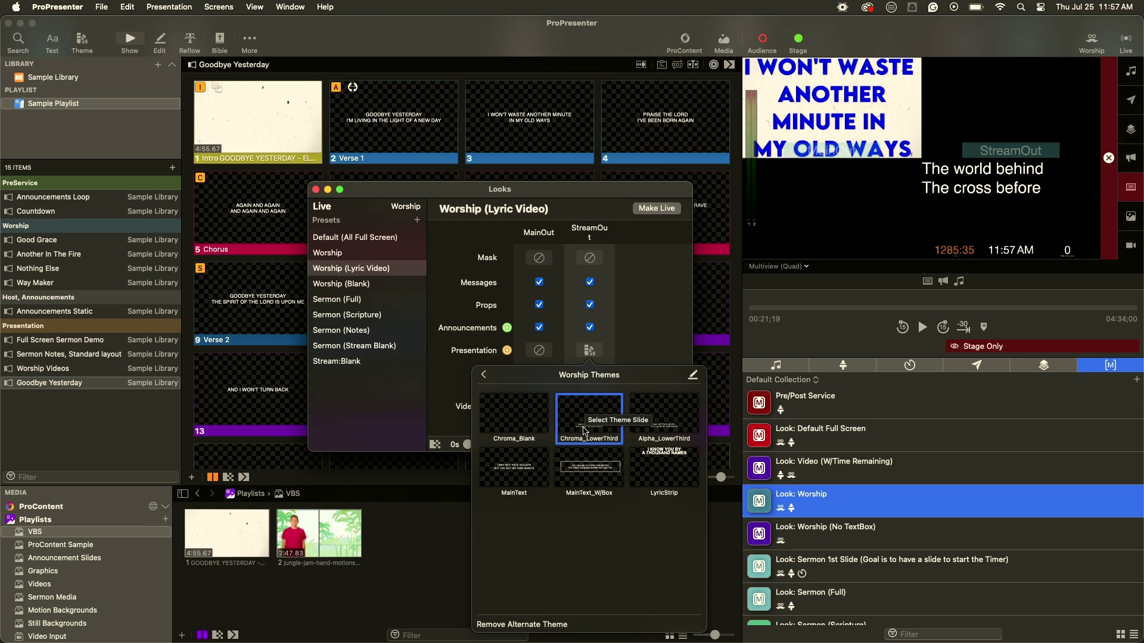
click(628, 331)
click(647, 210)
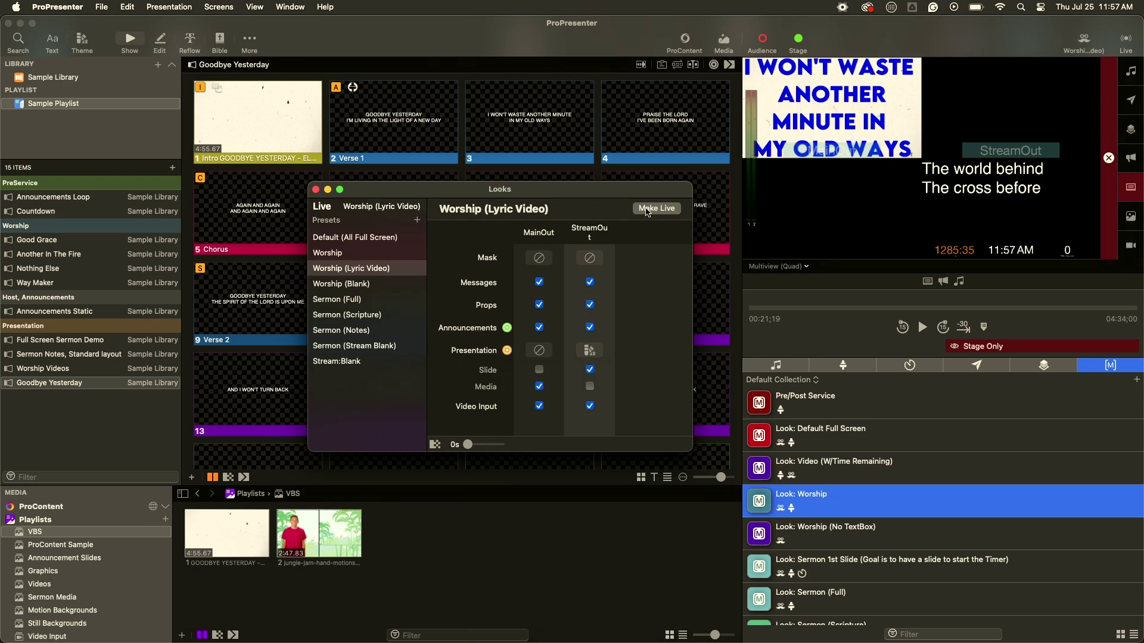
click(316, 189)
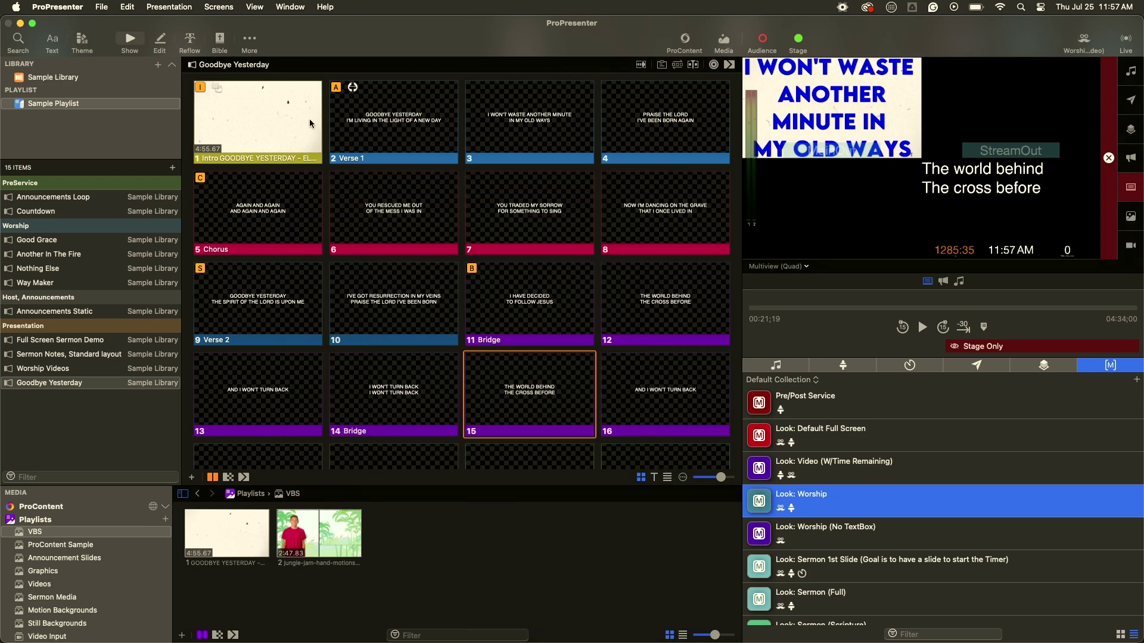
- Take the Intro slide live under the new look
click(379, 114)
right_click(379, 114)
click(294, 114)
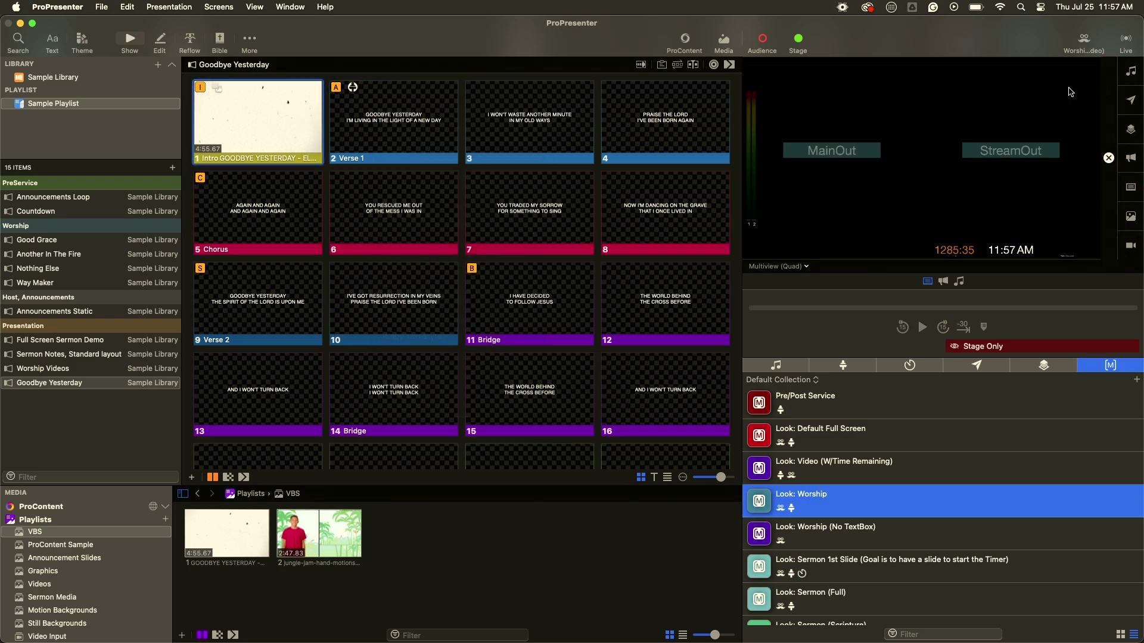
click(263, 129)
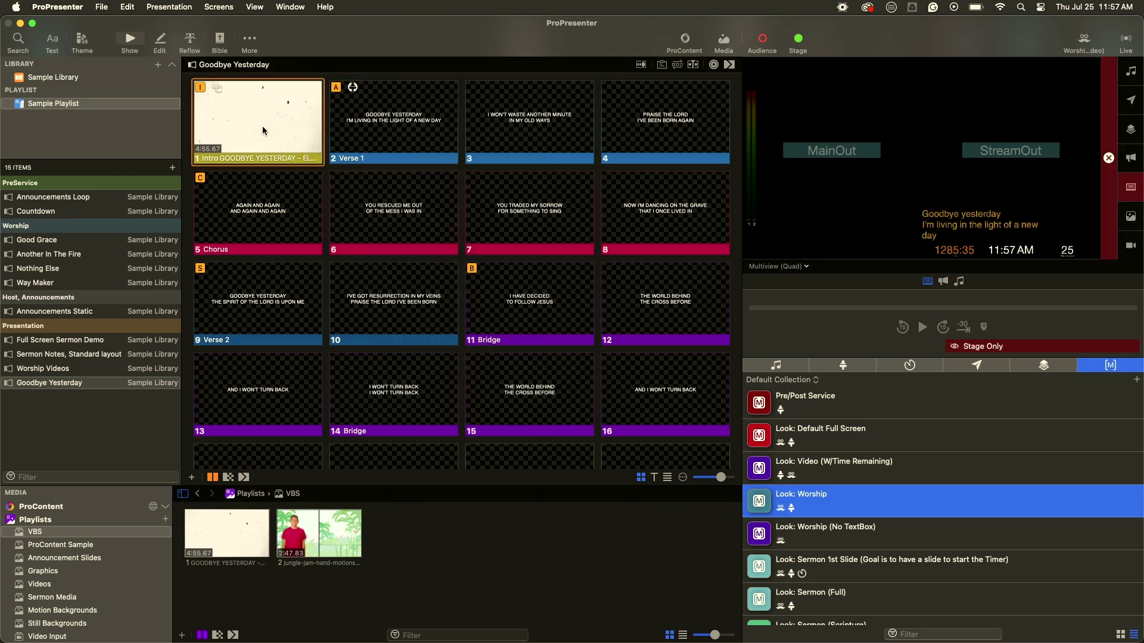
key(Right)
key(Right)
key(Right)
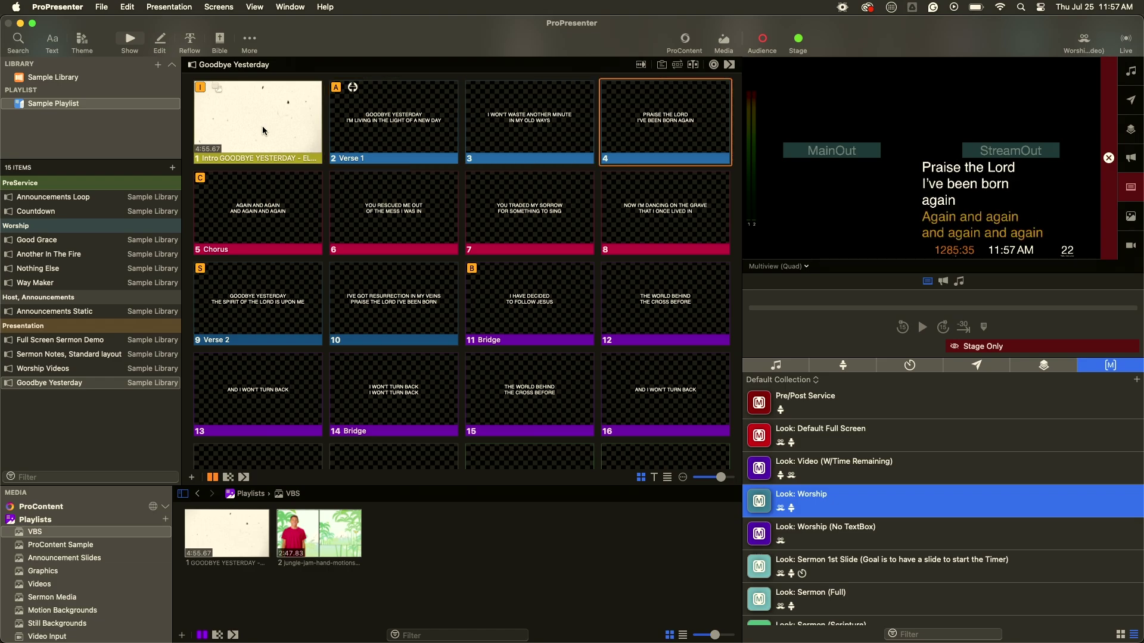
right_click(395, 126)
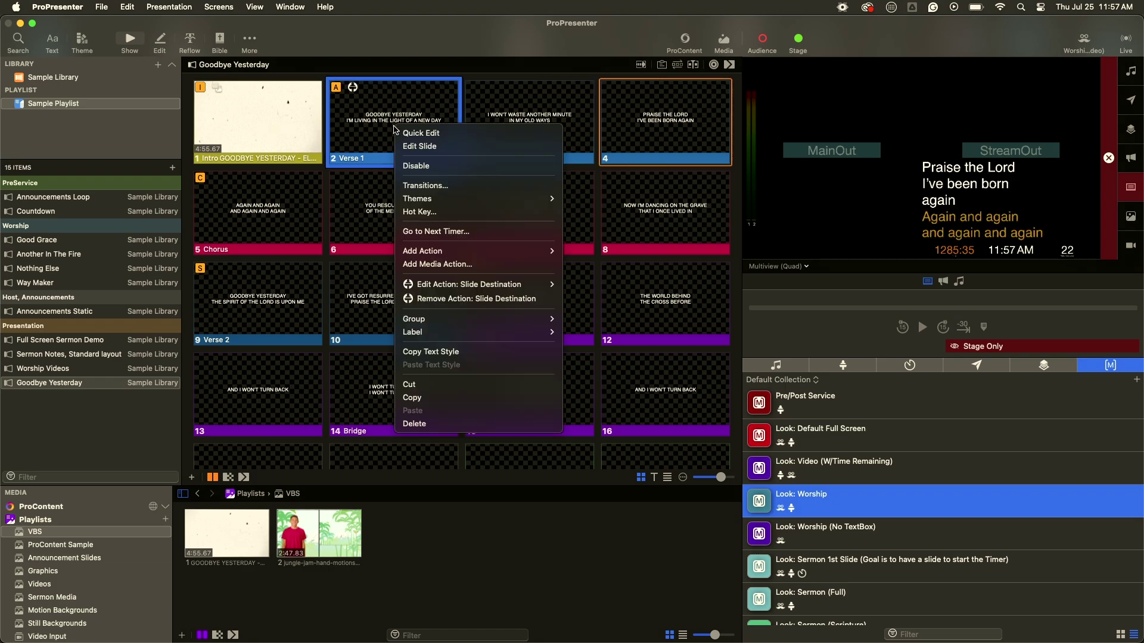
click(363, 171)
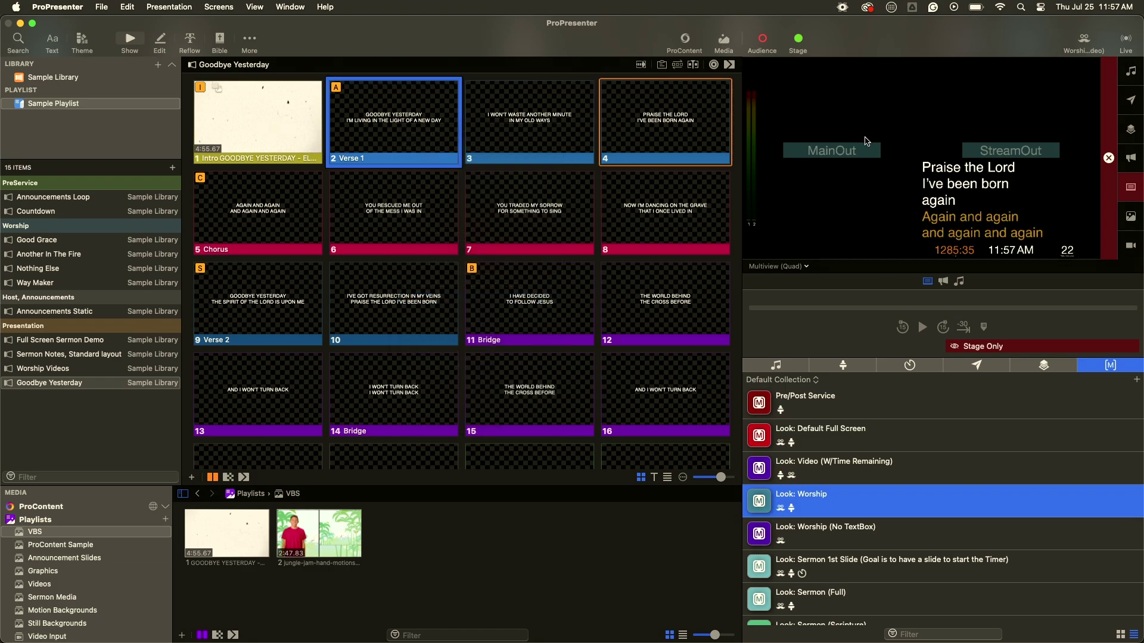
key(F2)
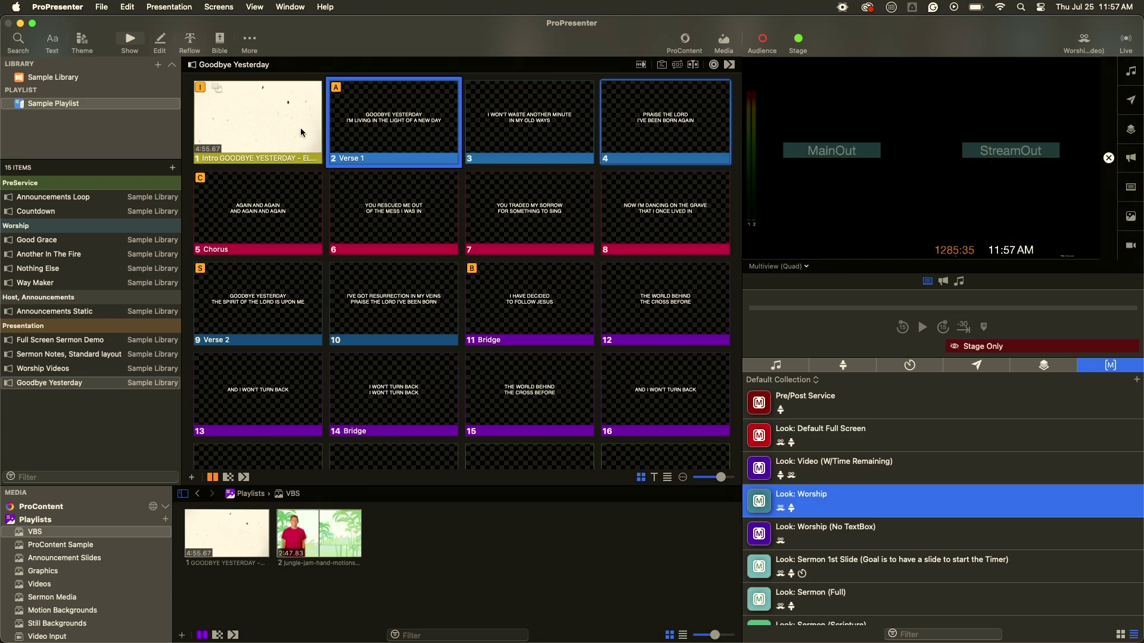
click(280, 122)
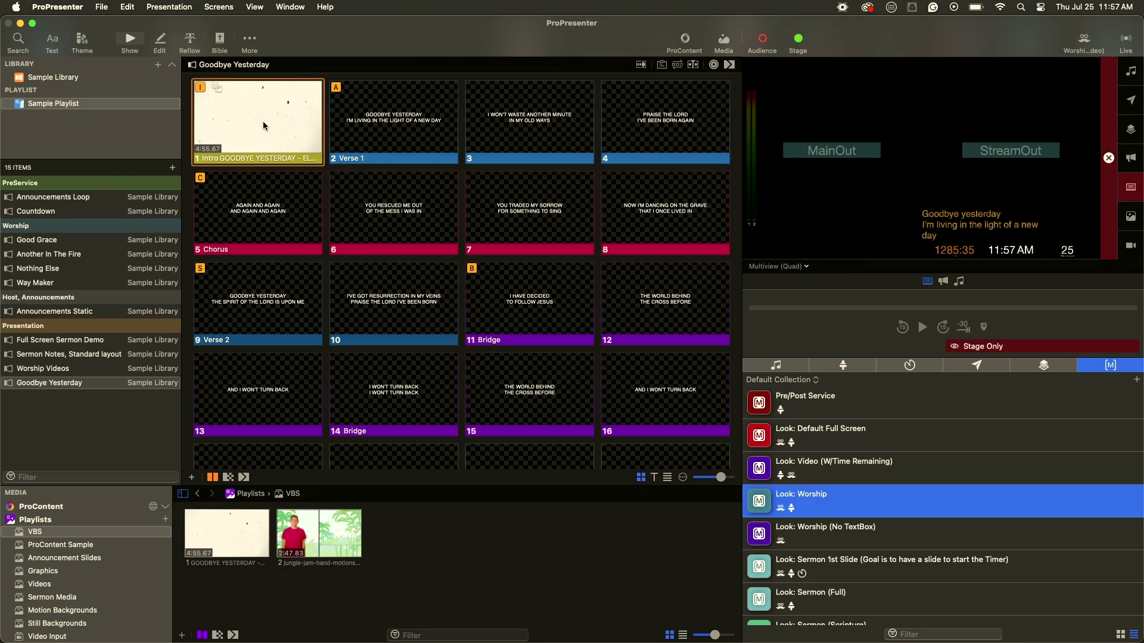
- Give the Intro slide a Worship (Lyric Video) Audience Look action, take it live, and disable Stage Only
right_click(262, 125)
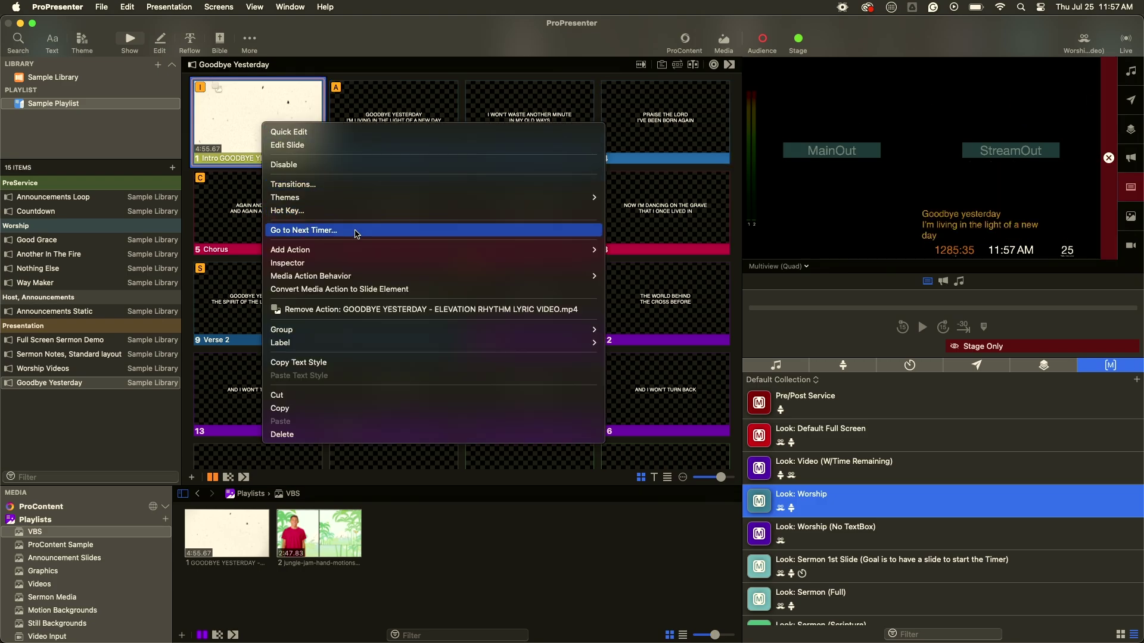
mouse_move(358, 250)
mouse_move(660, 291)
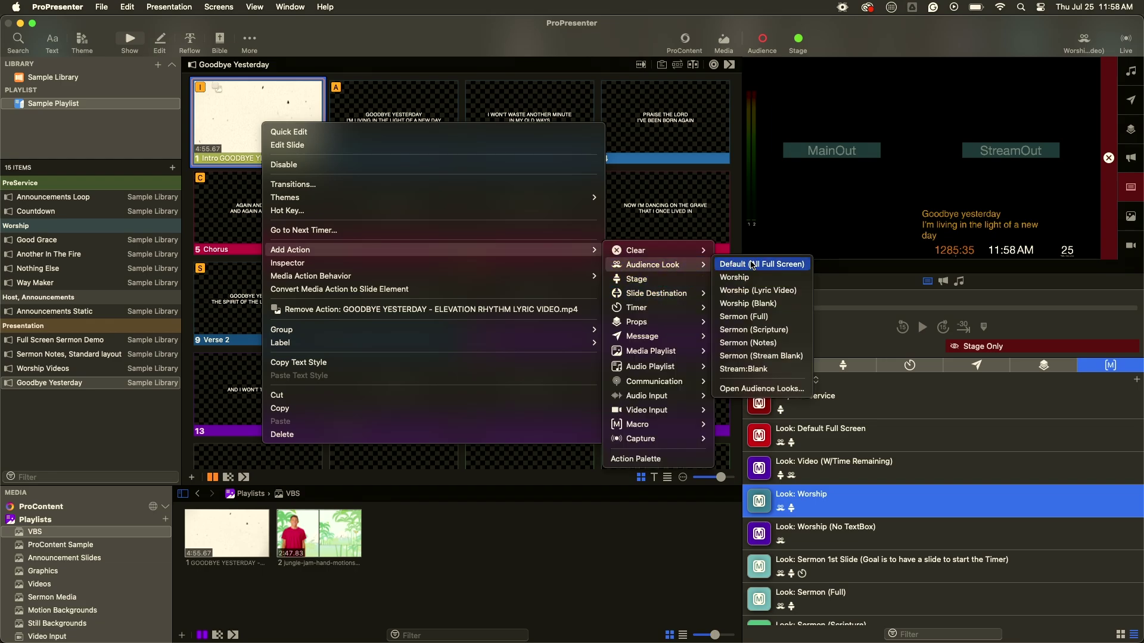
click(756, 290)
click(282, 123)
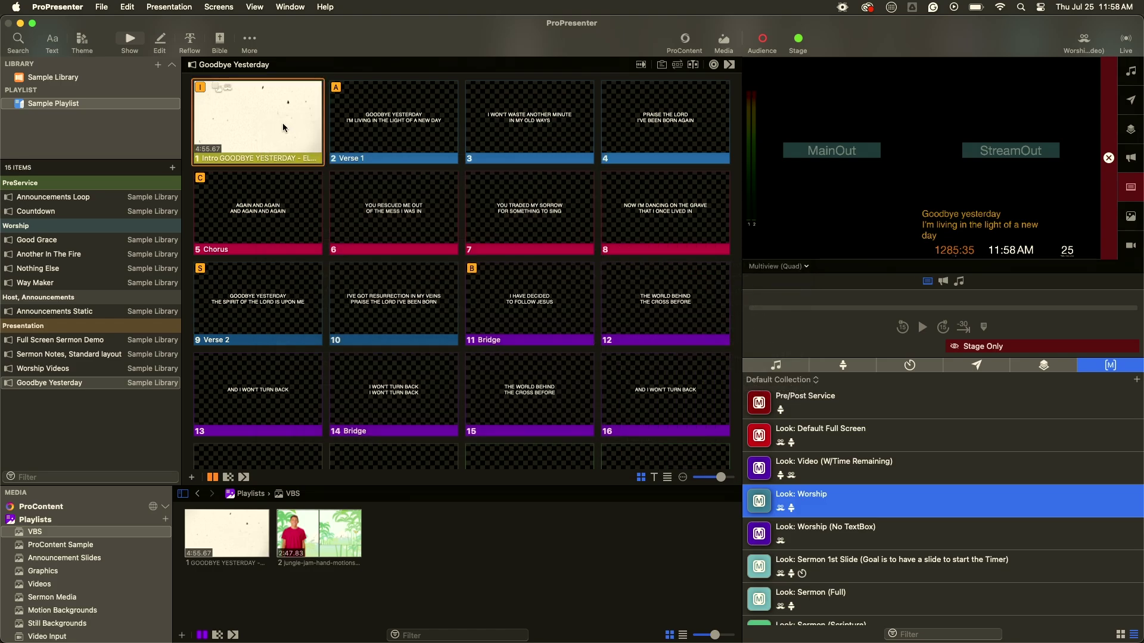
click(1022, 349)
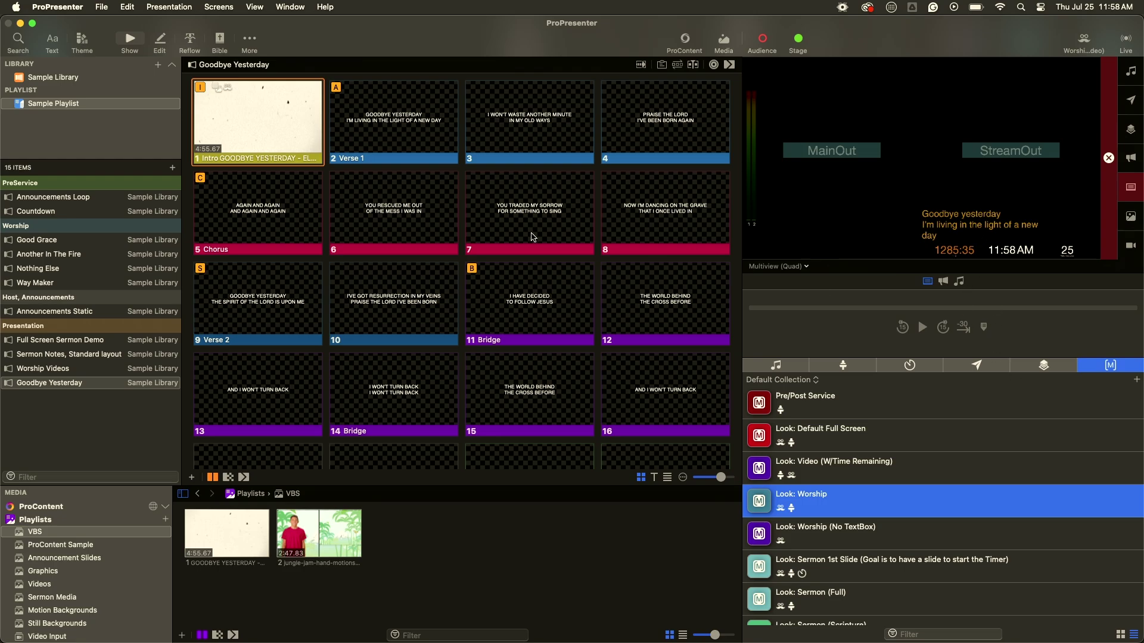
- Play the Intro lyric video, step through the lyric slides, then return to Verse 1
click(266, 130)
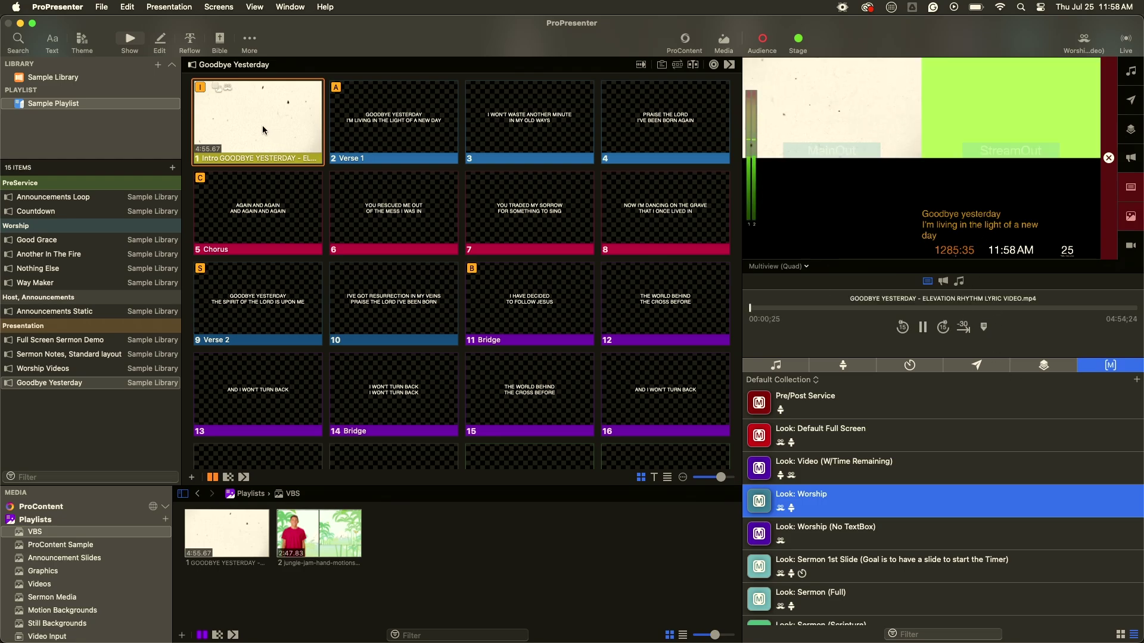
key(Right)
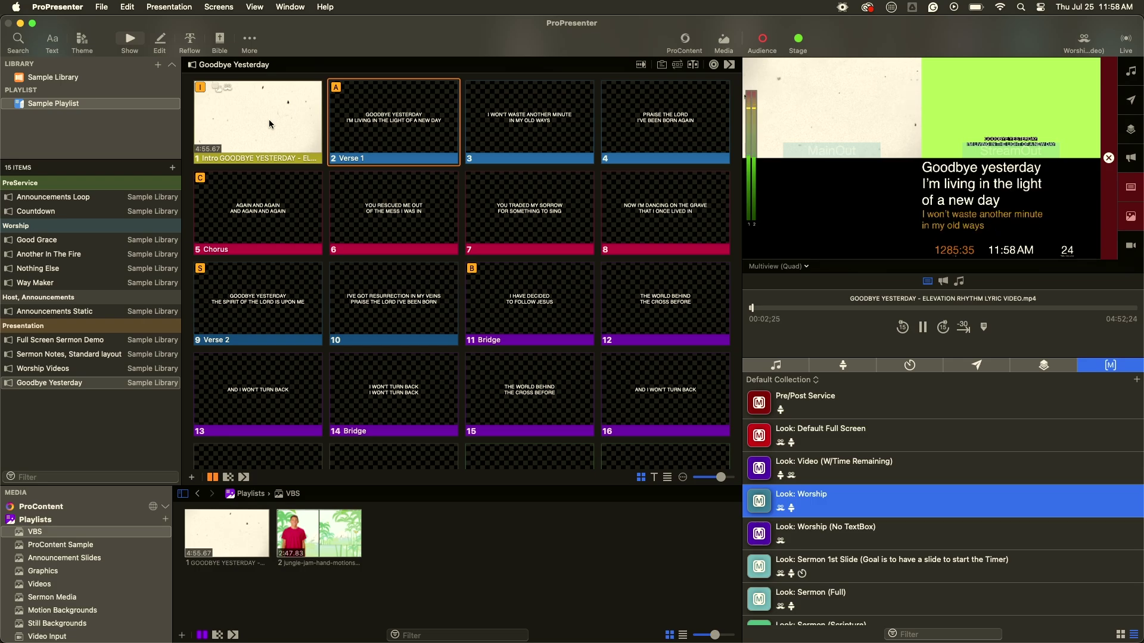
key(Right)
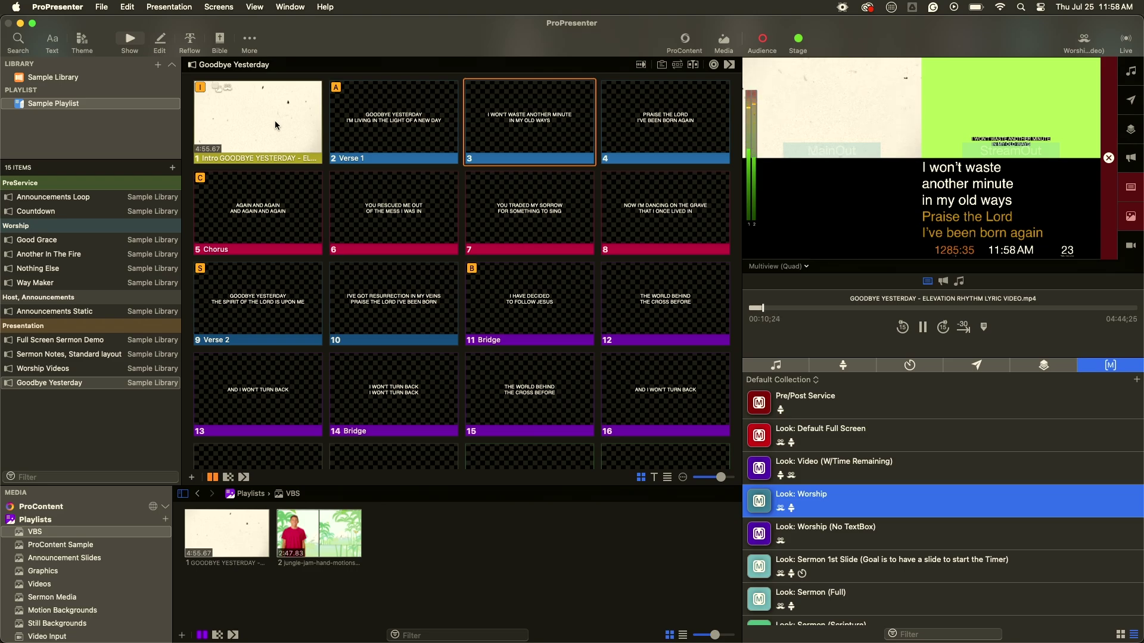
click(274, 120)
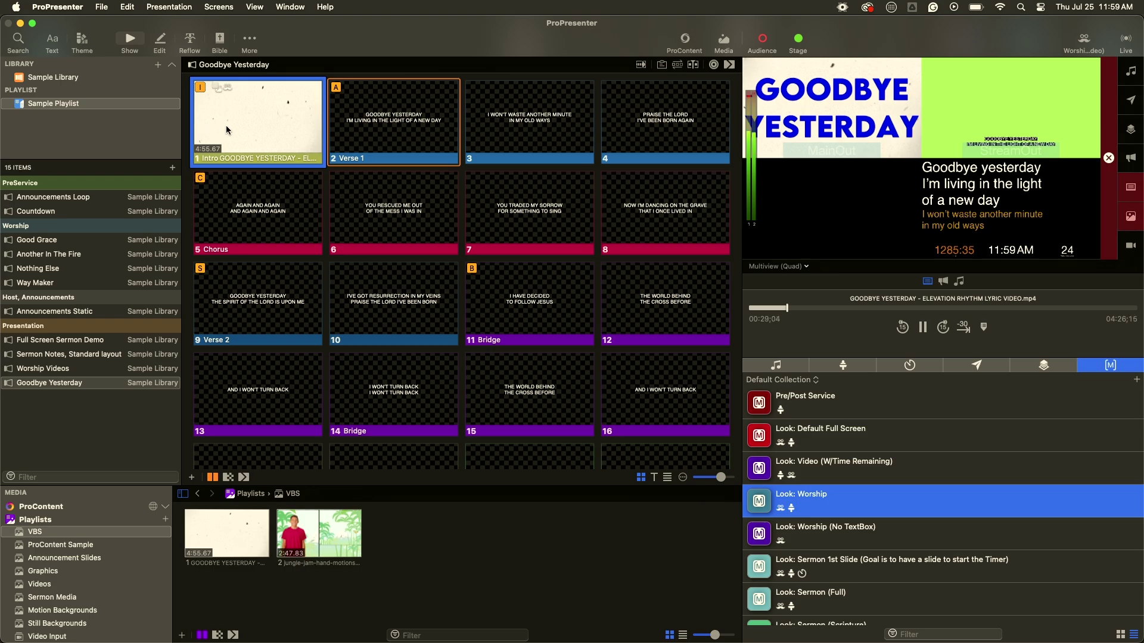
- Remove the Worship (Lyric Video) look action from the Intro slide
right_click(254, 115)
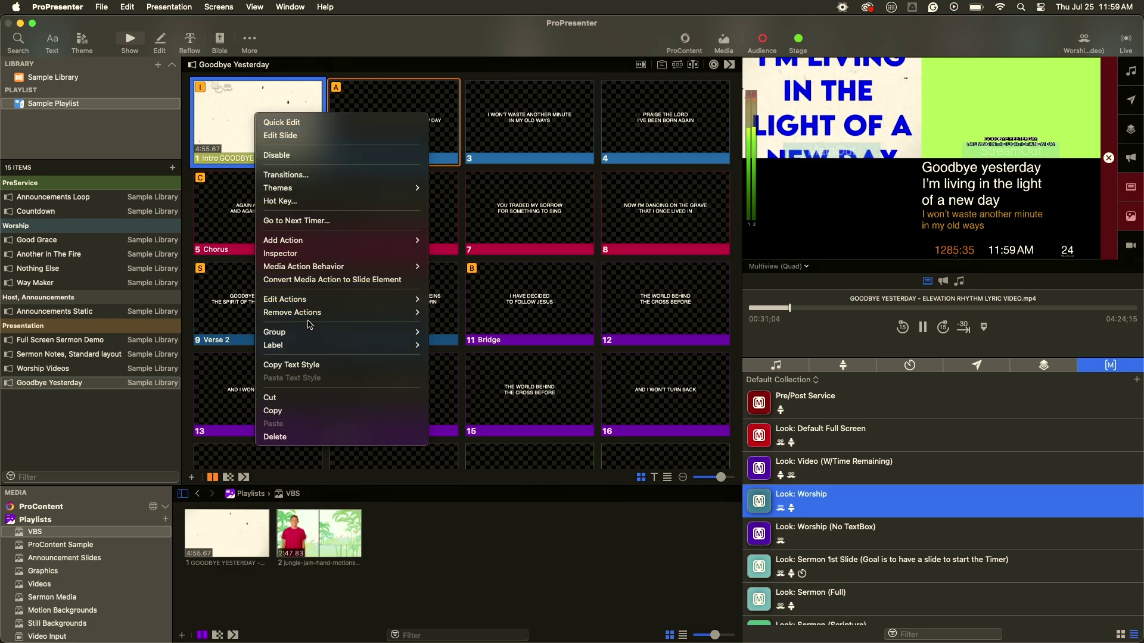
mouse_move(333, 312)
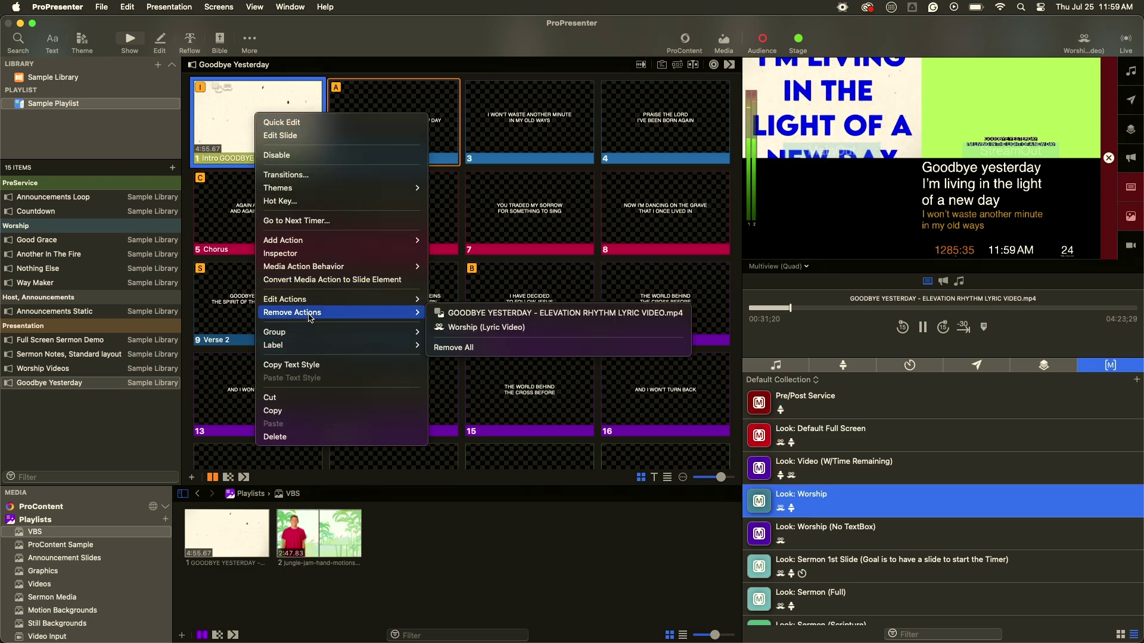
click(481, 328)
click(186, 102)
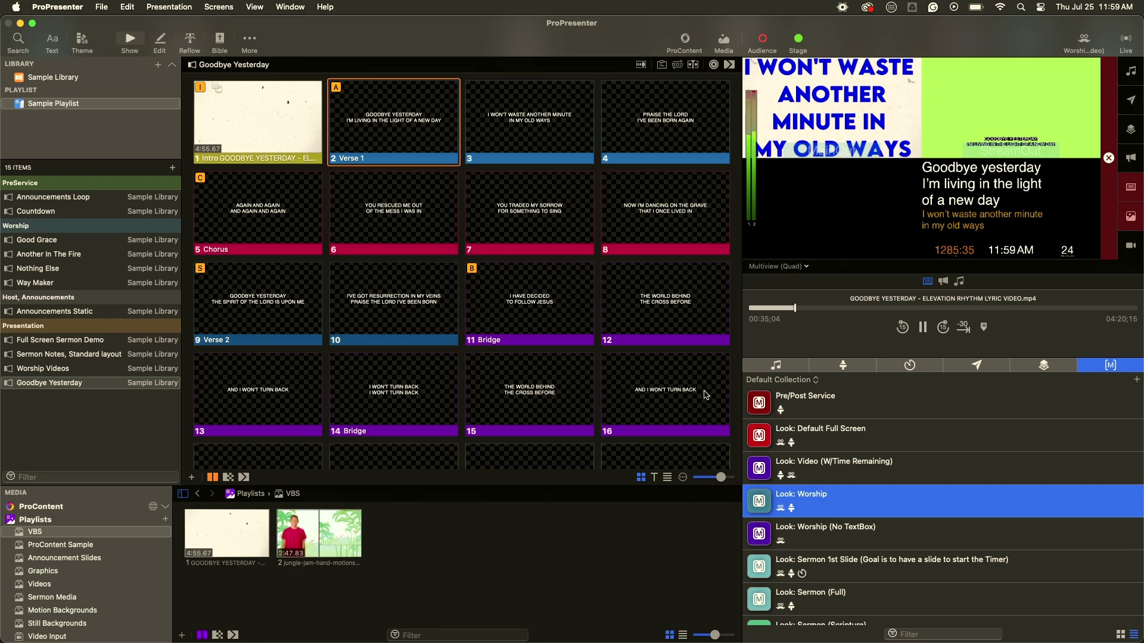
- Duplicate the Look: Worship macro and rename the copy with '(Lyric Video)'
right_click(811, 500)
mouse_move(871, 545)
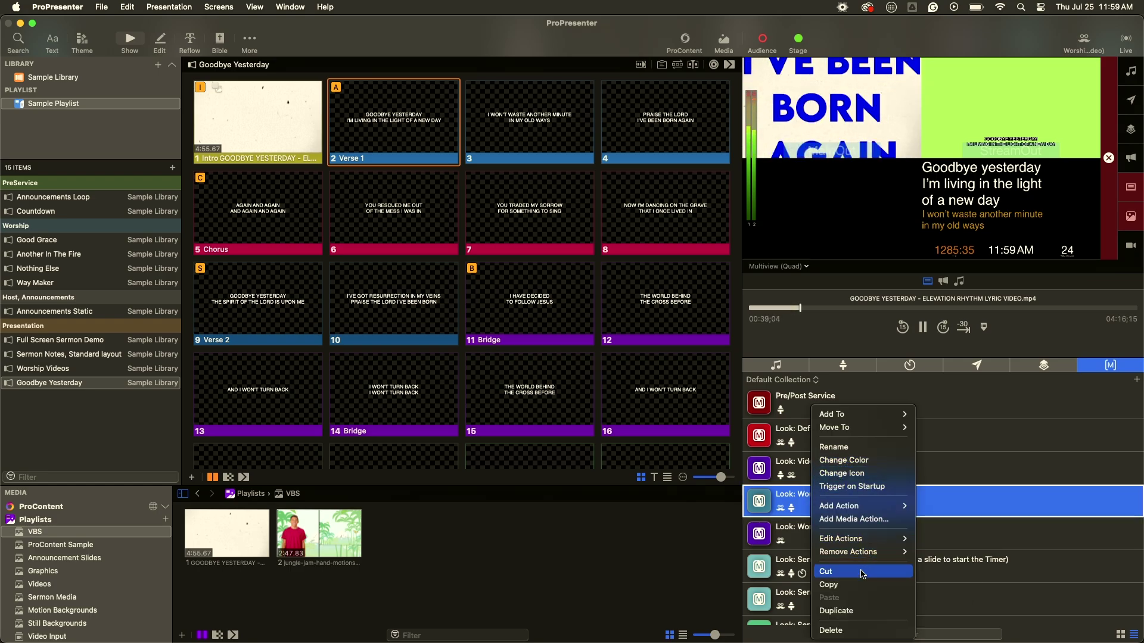
click(848, 611)
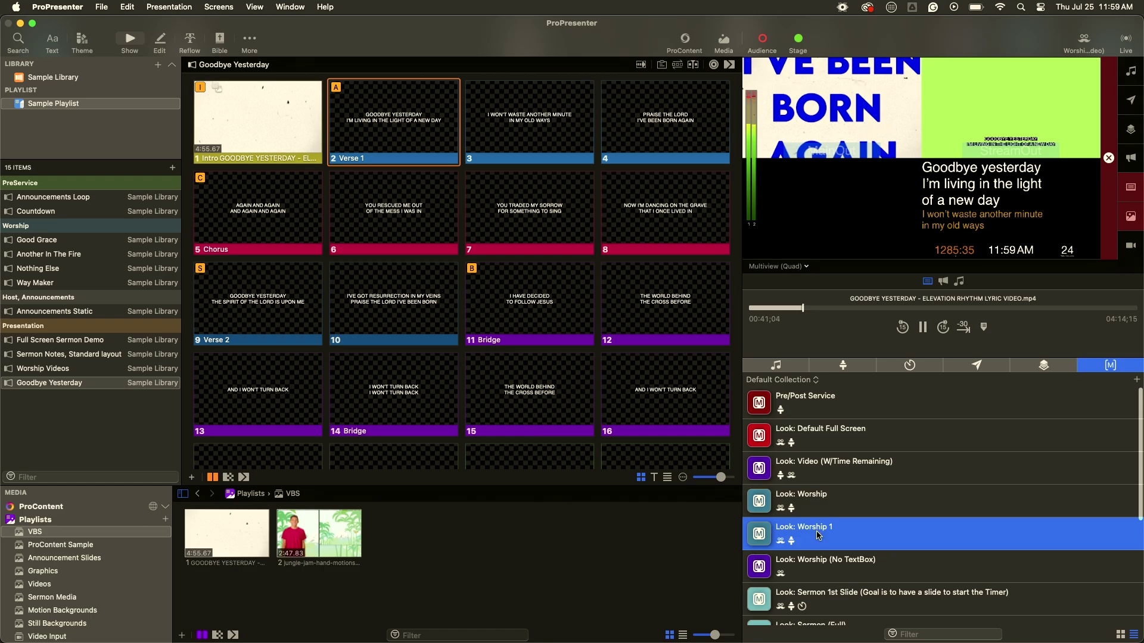
right_click(818, 532)
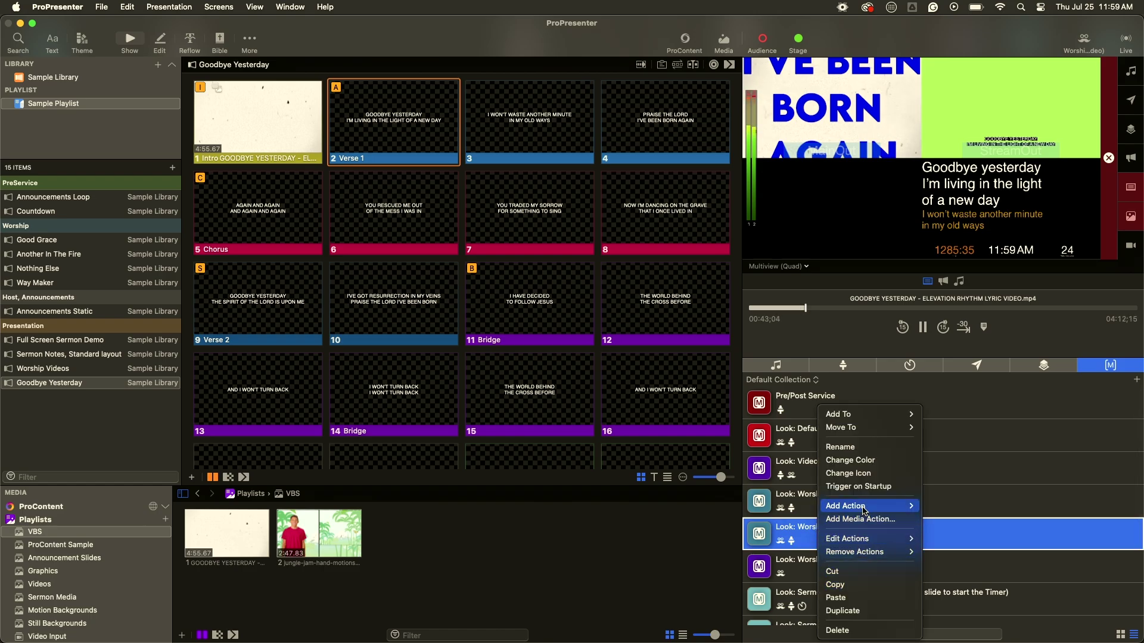
click(840, 447)
text((Lyr)
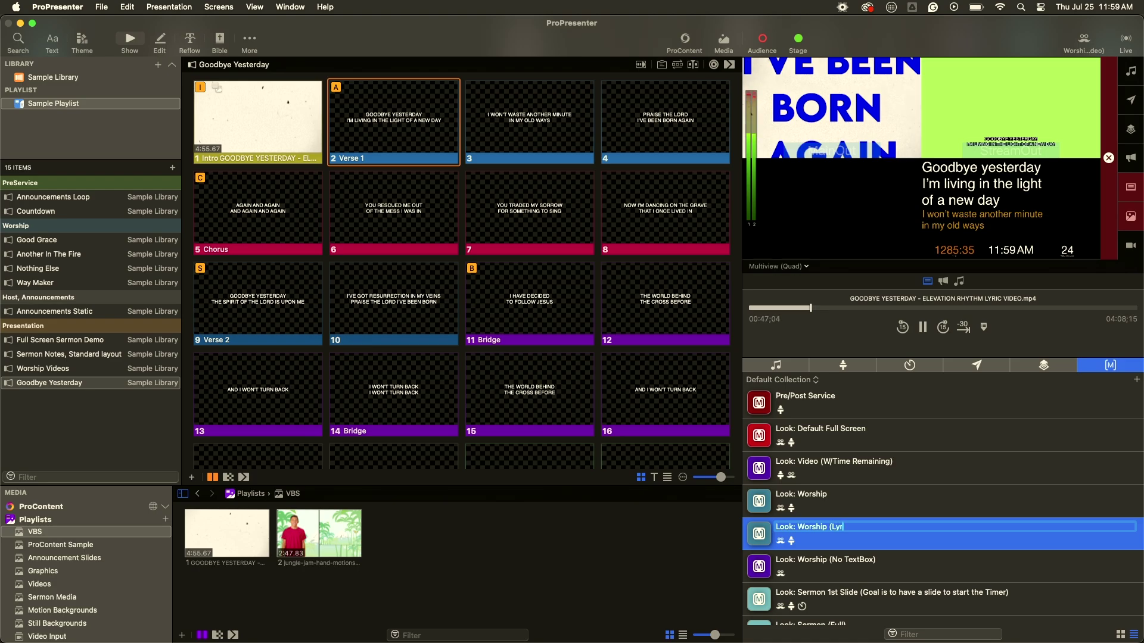
text(ic Video))
key(Return)
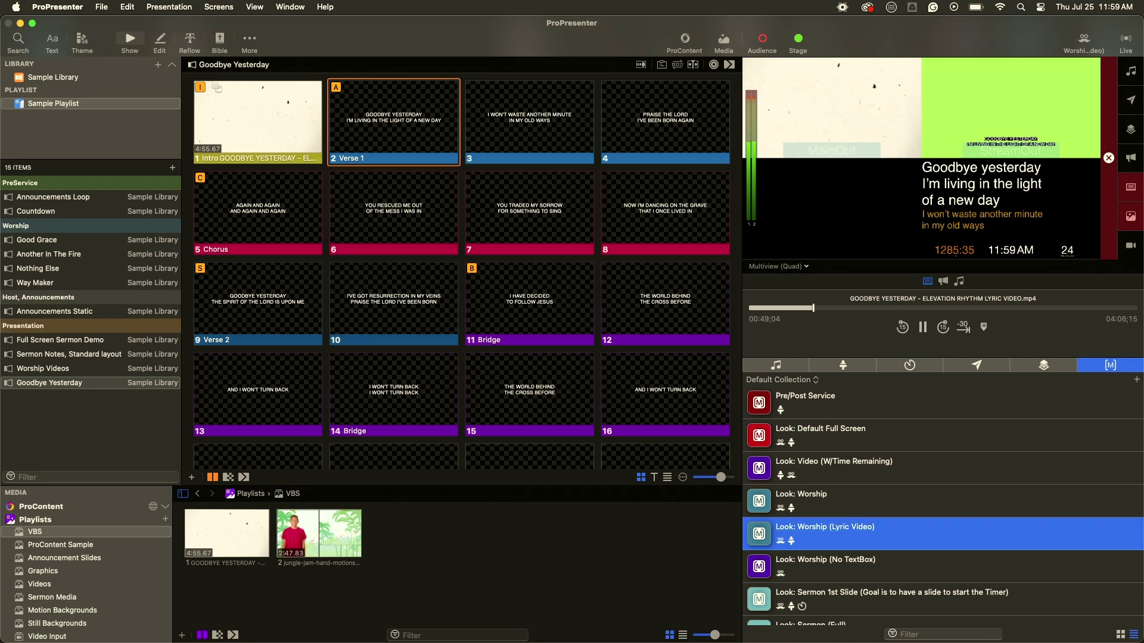
- Set the renamed macro's action to the Worship (Lyric Video) look and review its Stage settings
right_click(829, 514)
mouse_move(874, 508)
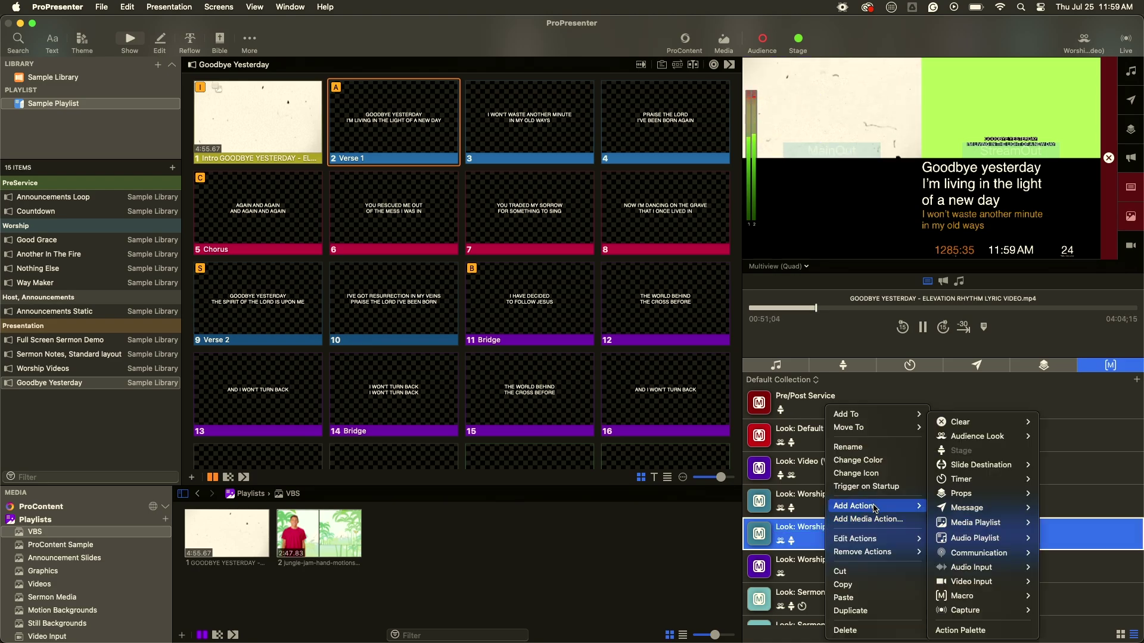
mouse_move(870, 539)
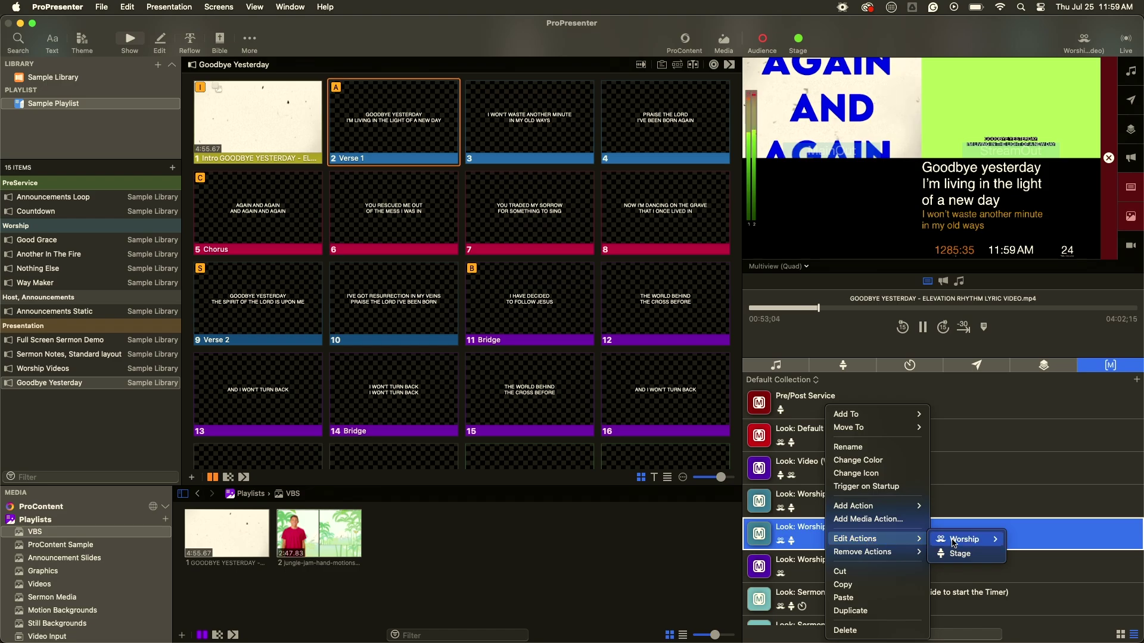
mouse_move(959, 545)
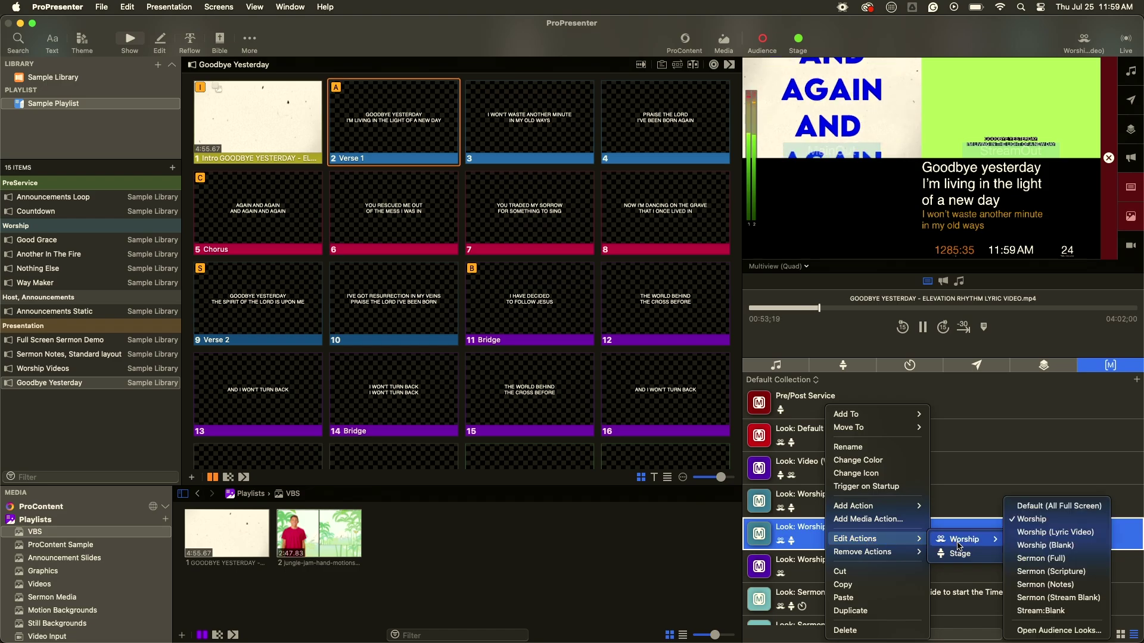
click(1041, 533)
right_click(875, 530)
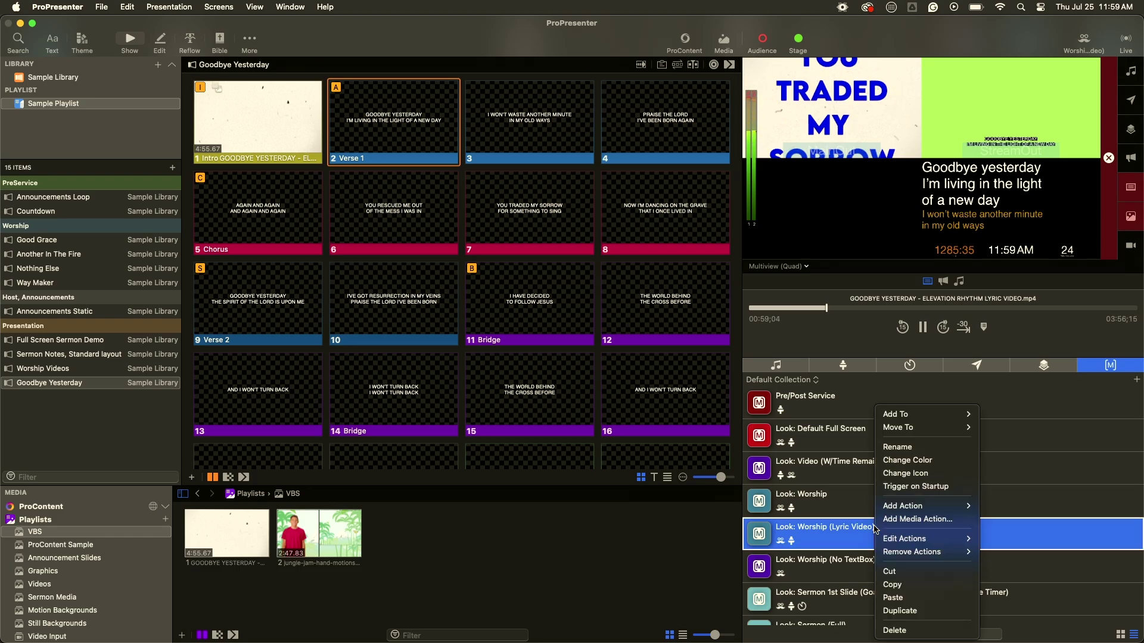
click(1007, 559)
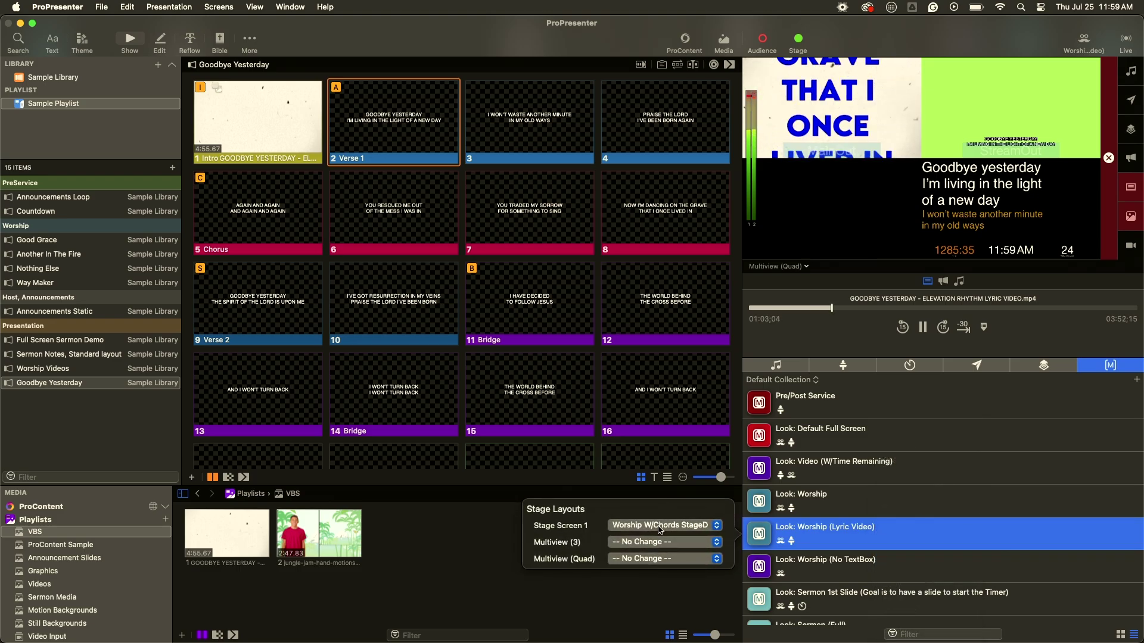
click(468, 535)
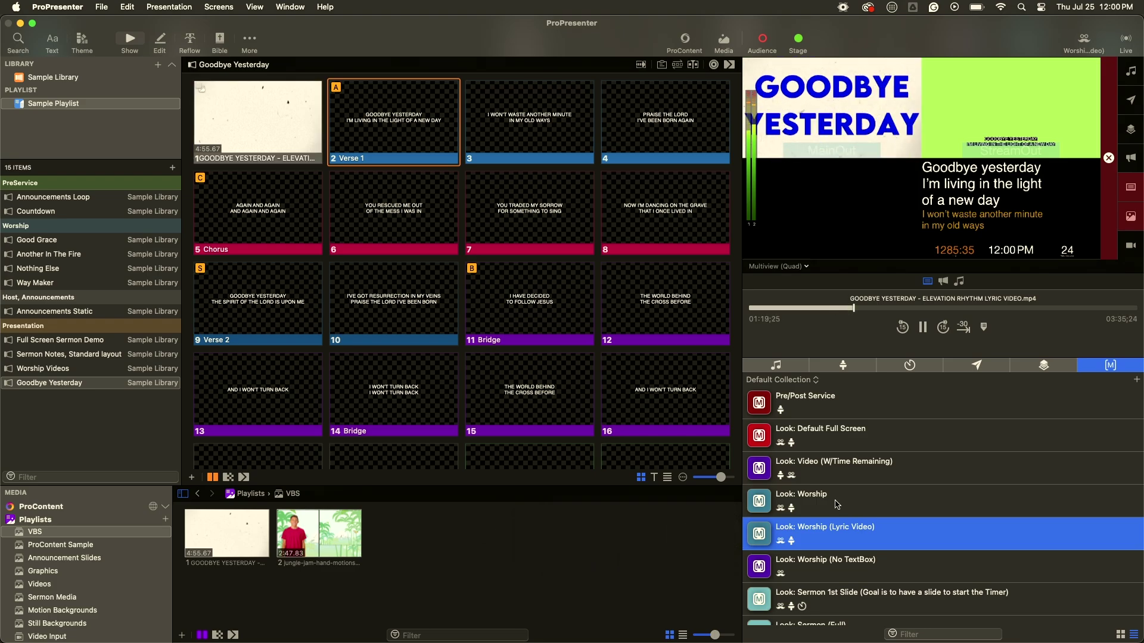
- Attach the look macro to the Intro video slide, fire it, and skip to about 30 seconds
drag(825, 505, 266, 124)
click(266, 123)
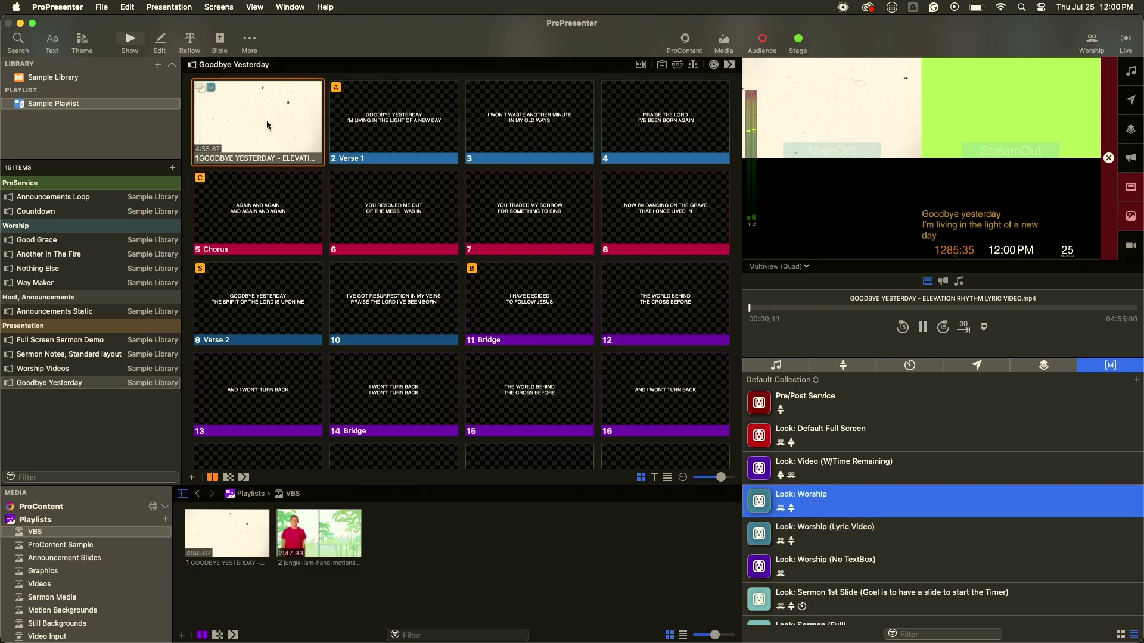
drag(750, 308, 788, 308)
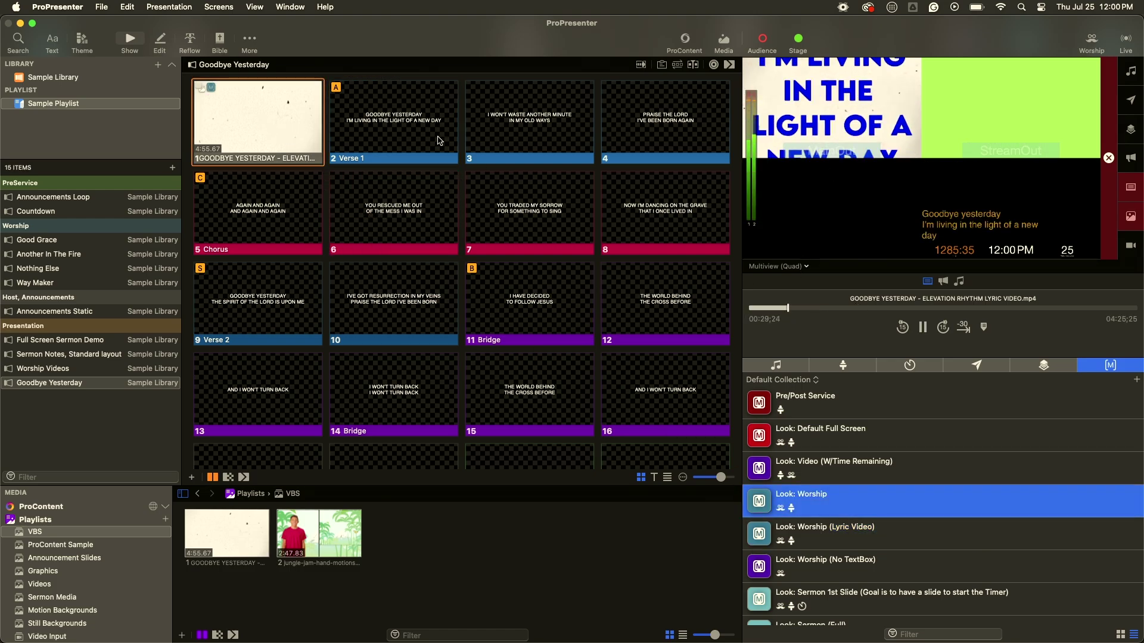
- Fire Verse 1 and Chorus, attach Look: Worship (Lyric Video) to the Chorus, then Clear All
click(433, 136)
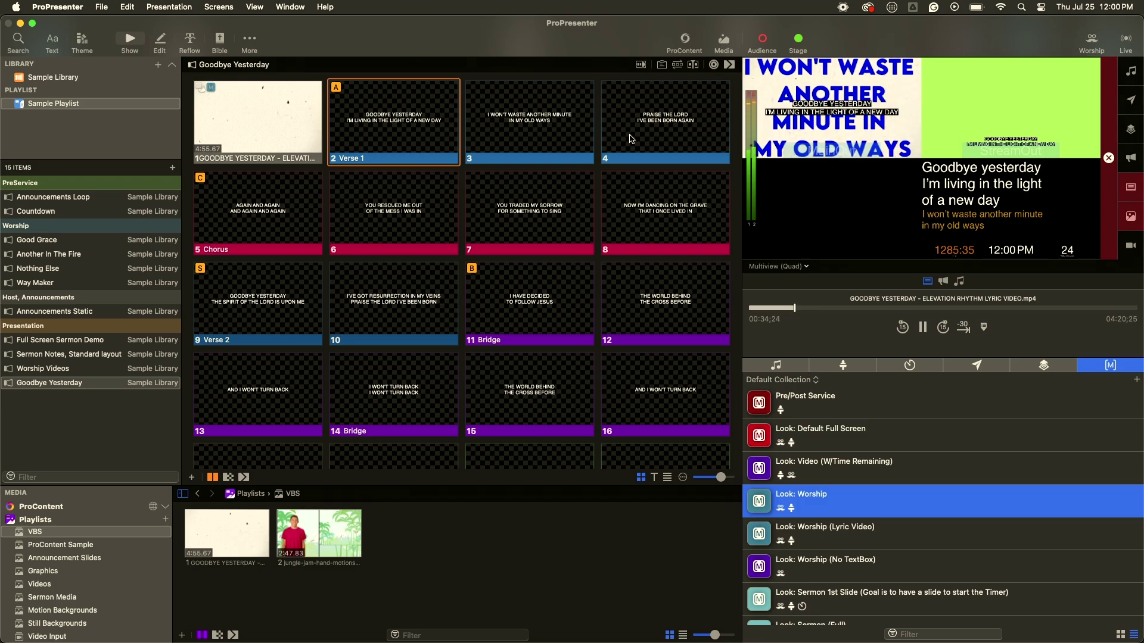
click(299, 209)
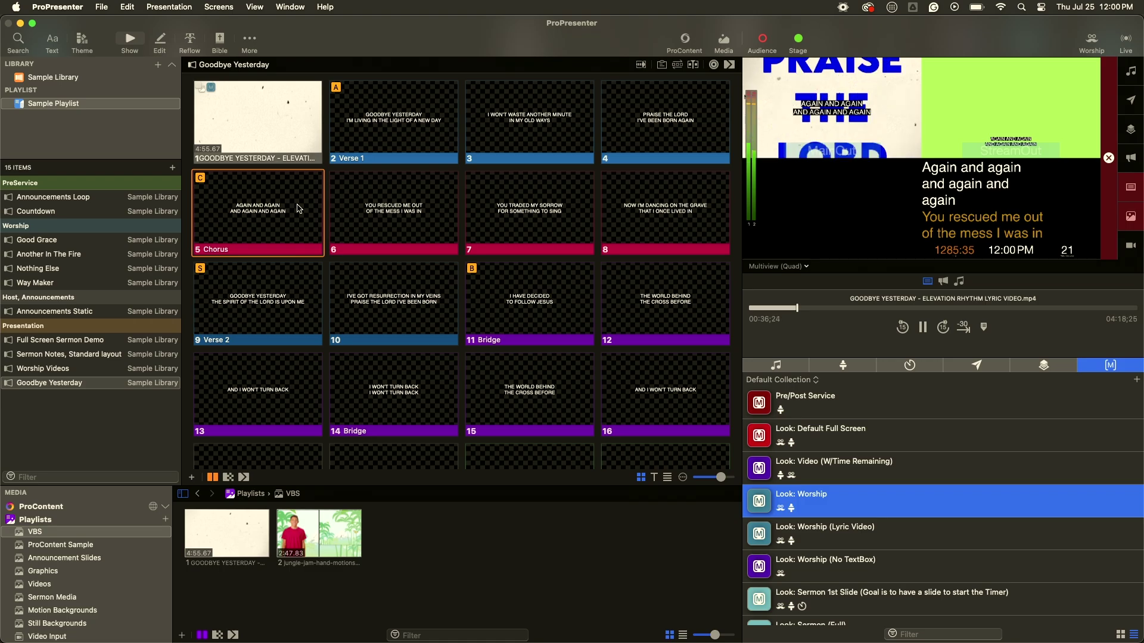
drag(850, 529, 258, 213)
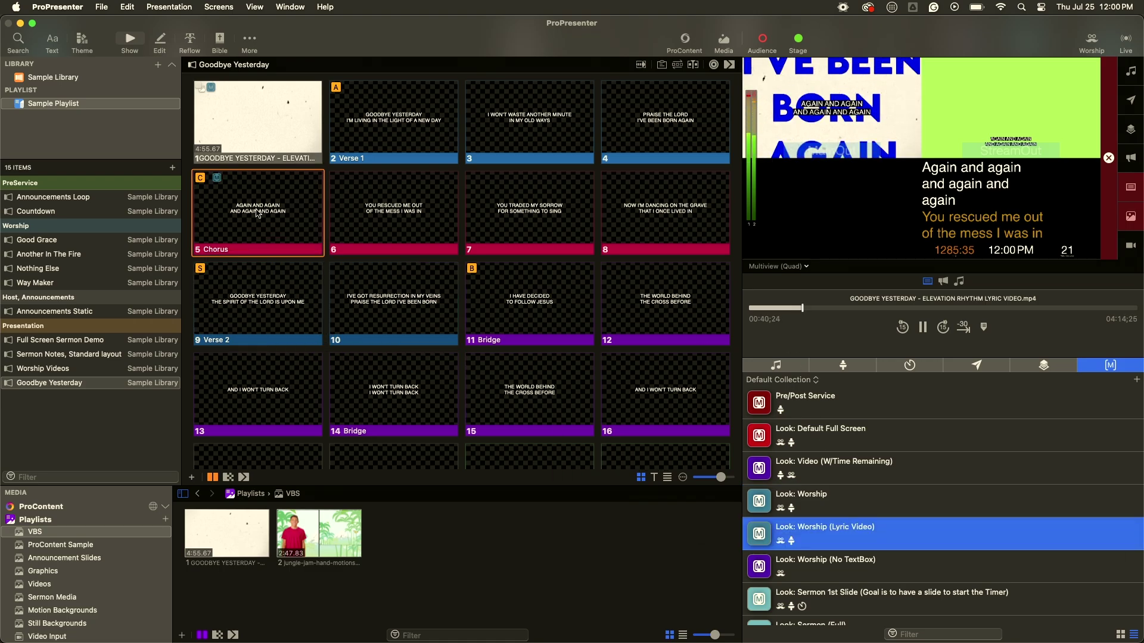
click(1108, 158)
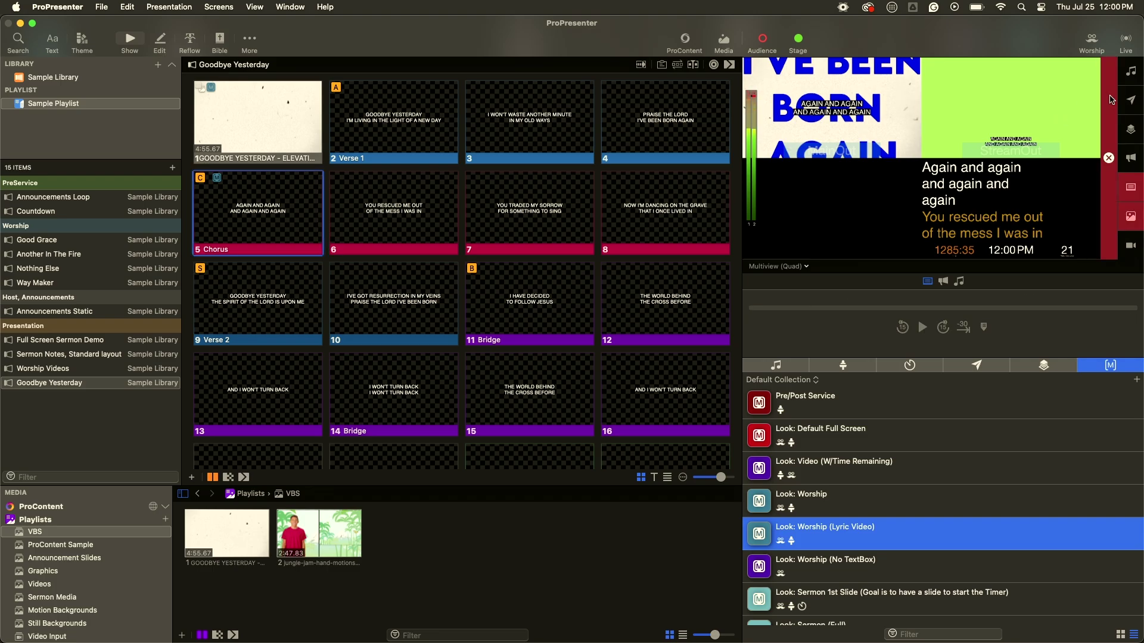
- Run from the Intro video to slide 9 Verse 2 and attach the Look: Worship macro to it
click(285, 127)
key(Right)
key(Right)
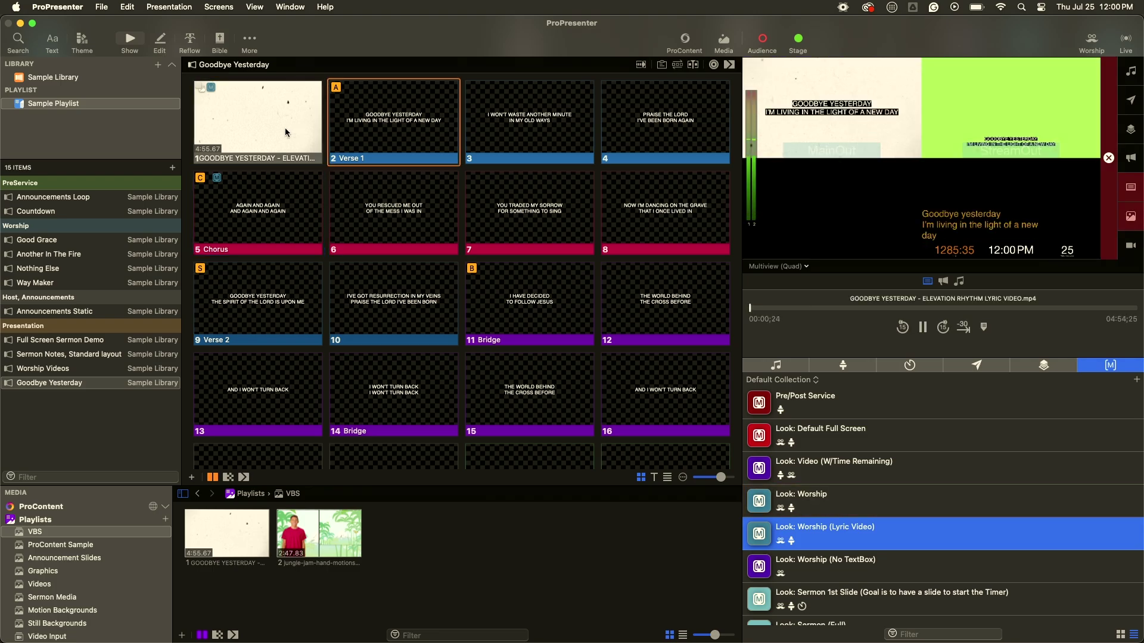
key(Right)
key(Right)
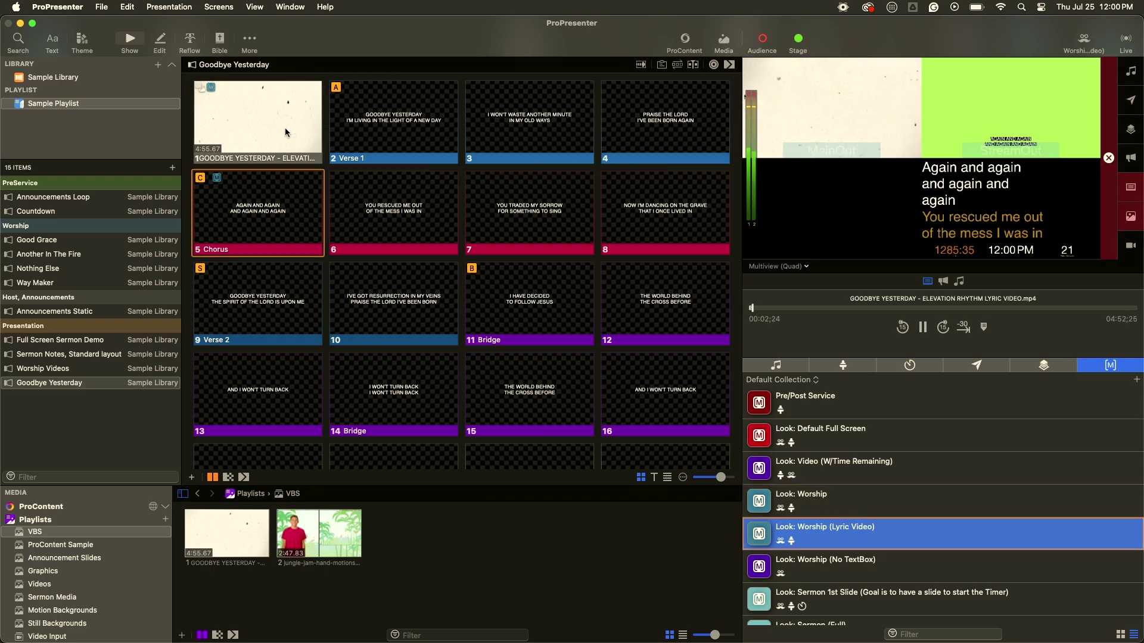
key(Right)
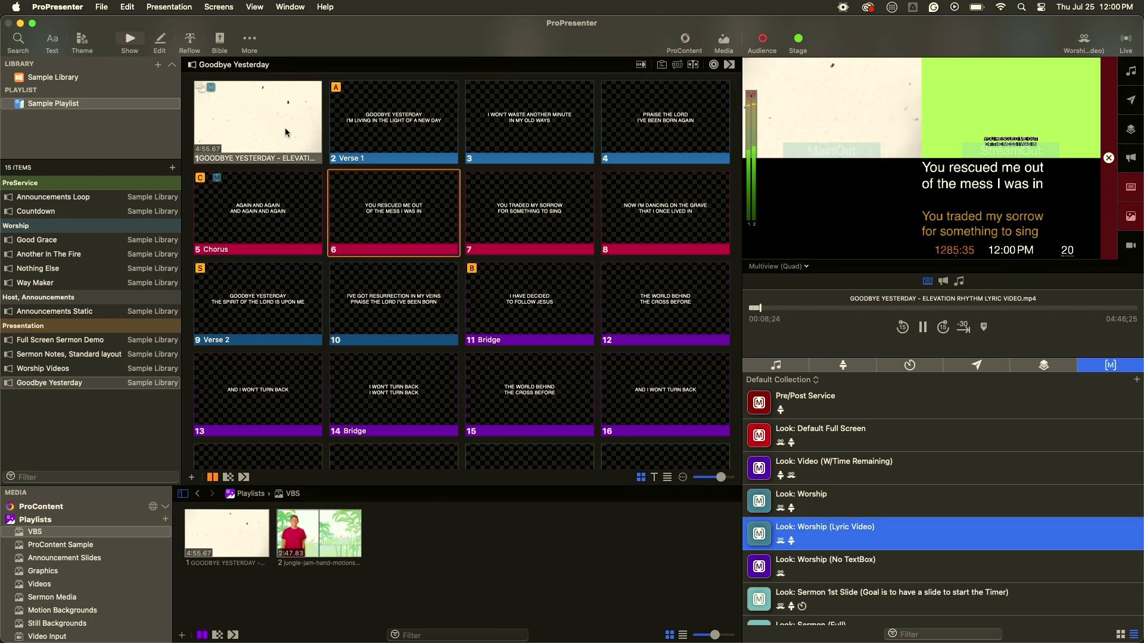
key(Right)
key(Right)
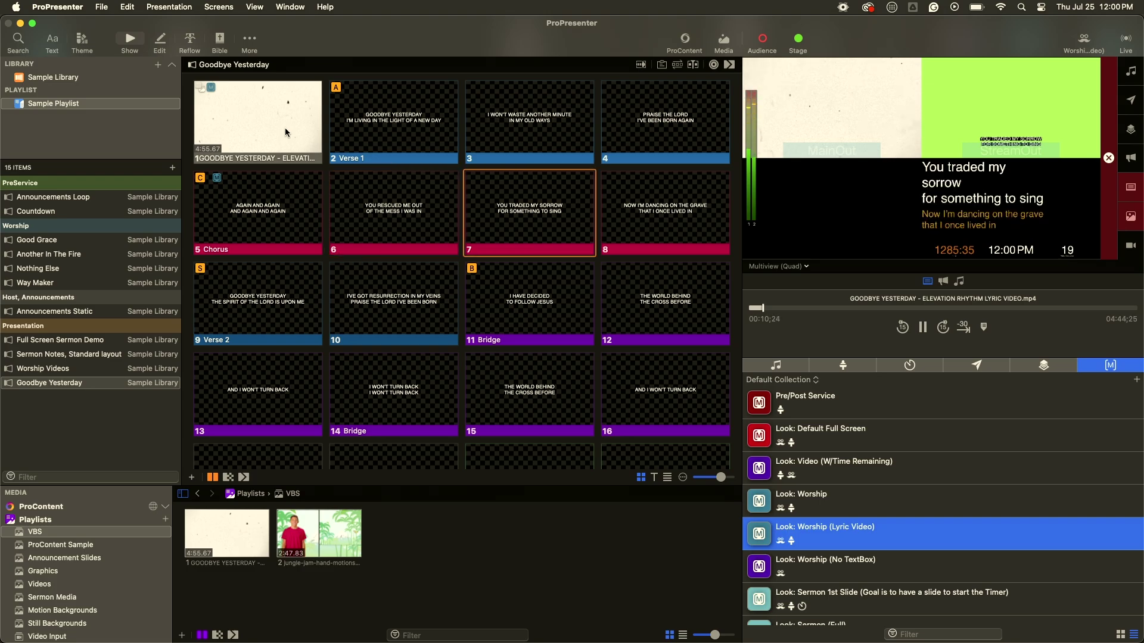
key(Right)
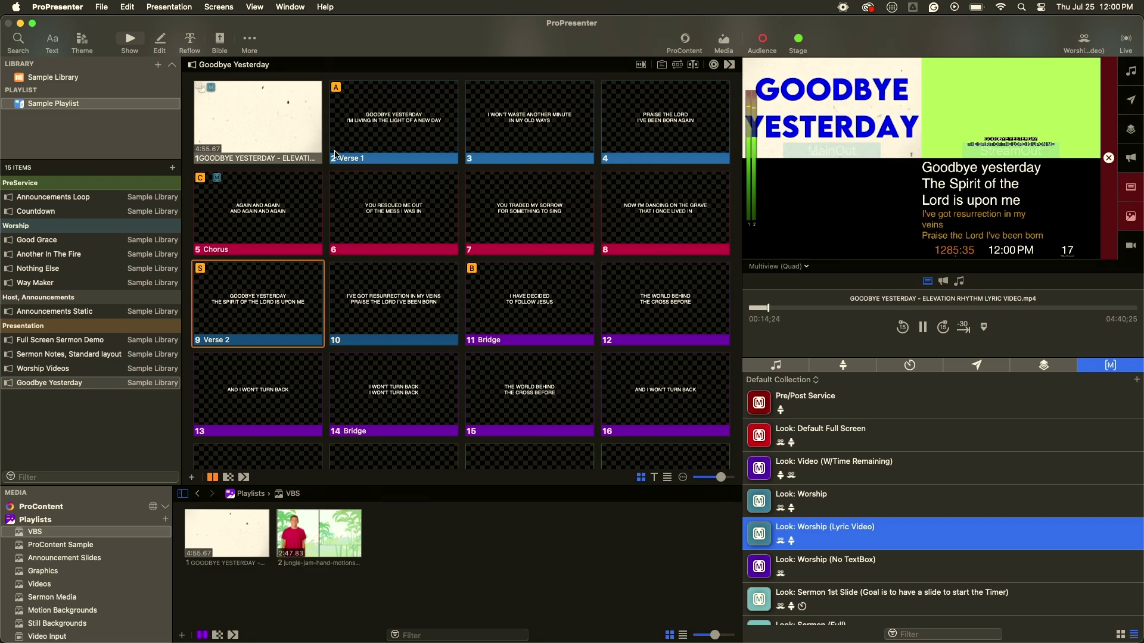
drag(823, 505, 259, 311)
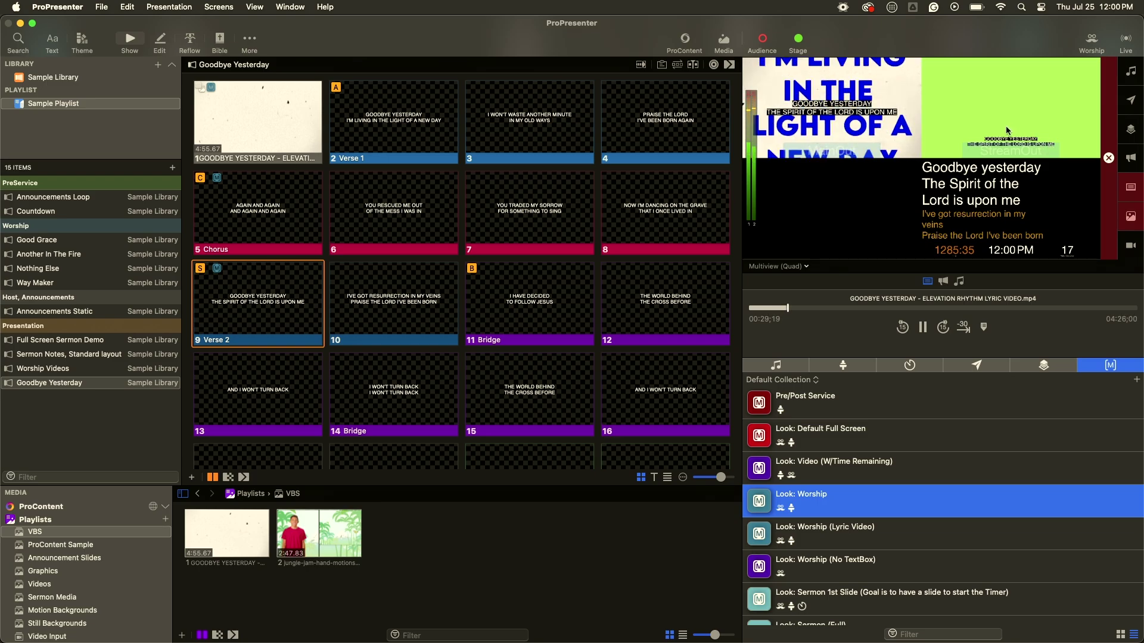
- Clear all output, restart the Intro video, and advance through the slides to slide 11 Bridge
click(1112, 106)
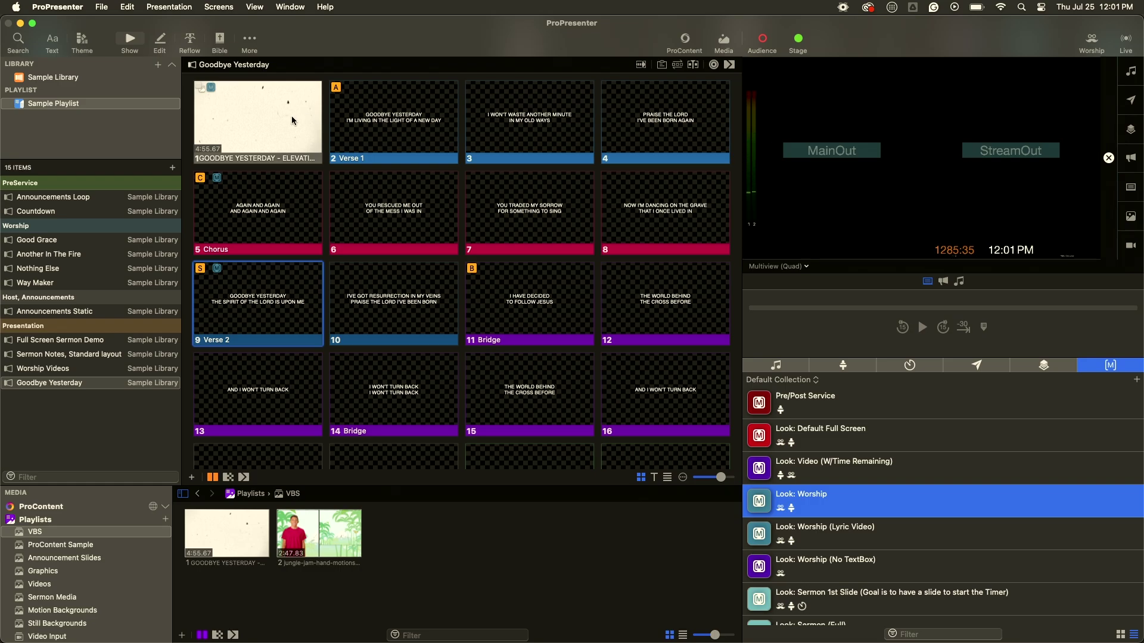
click(263, 118)
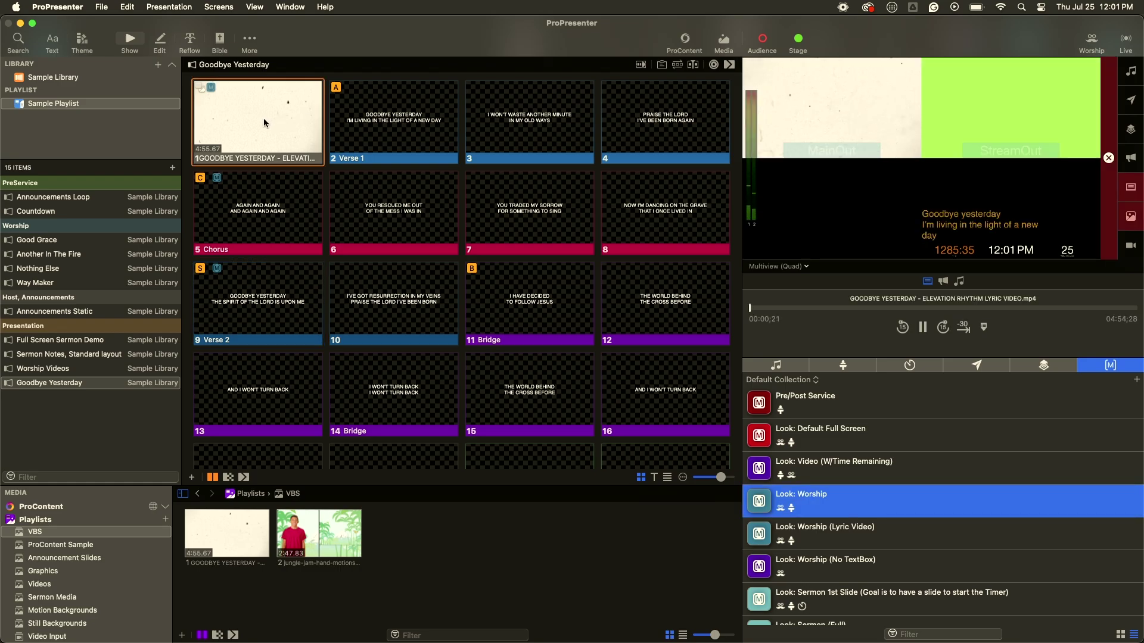
key(Right)
key(Right)
key(Right)
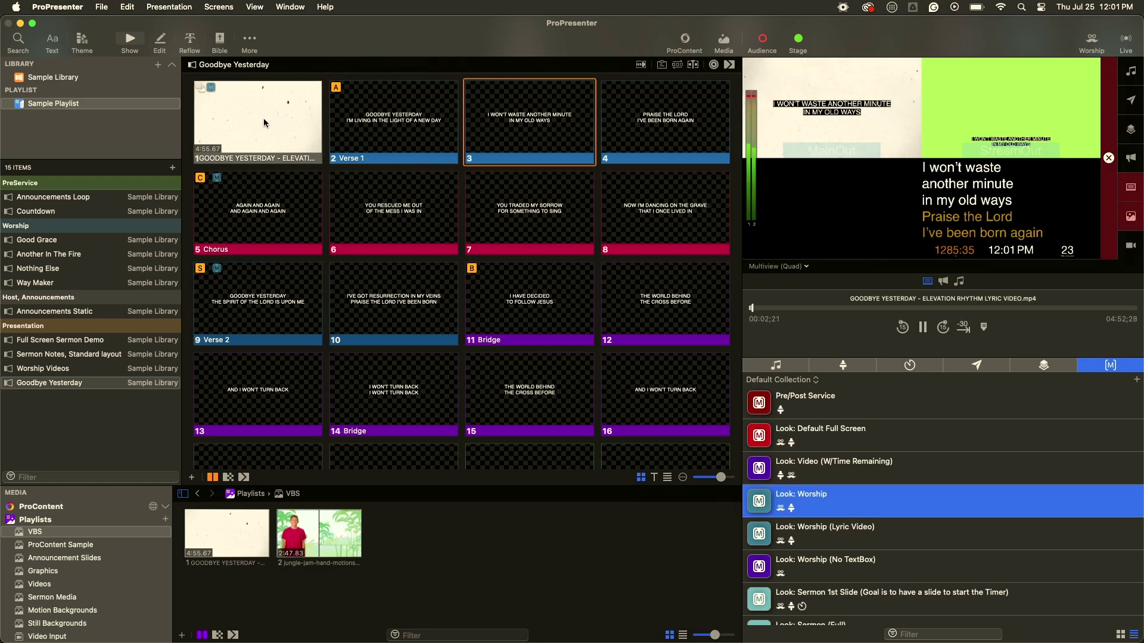
key(Right)
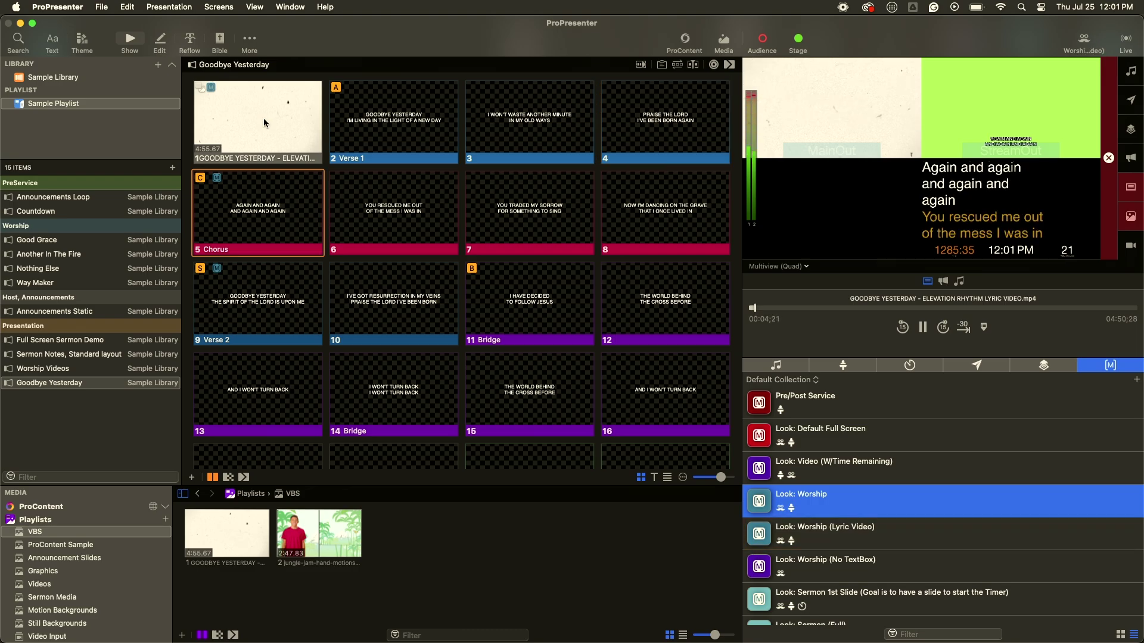
key(Right)
key(Right)
key(Right)
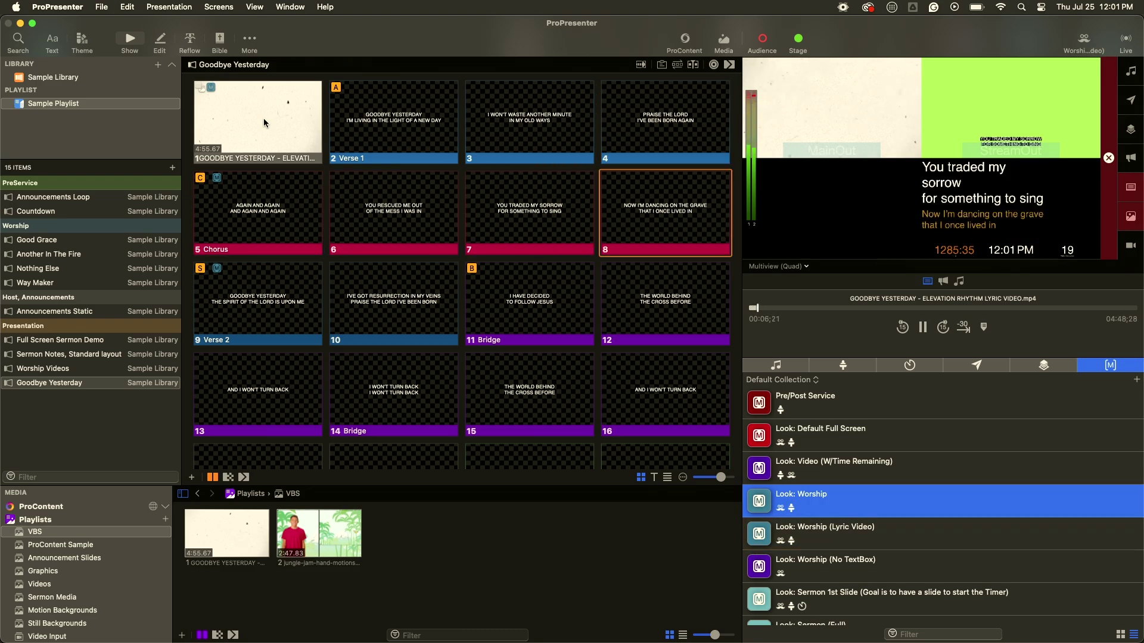
key(Right)
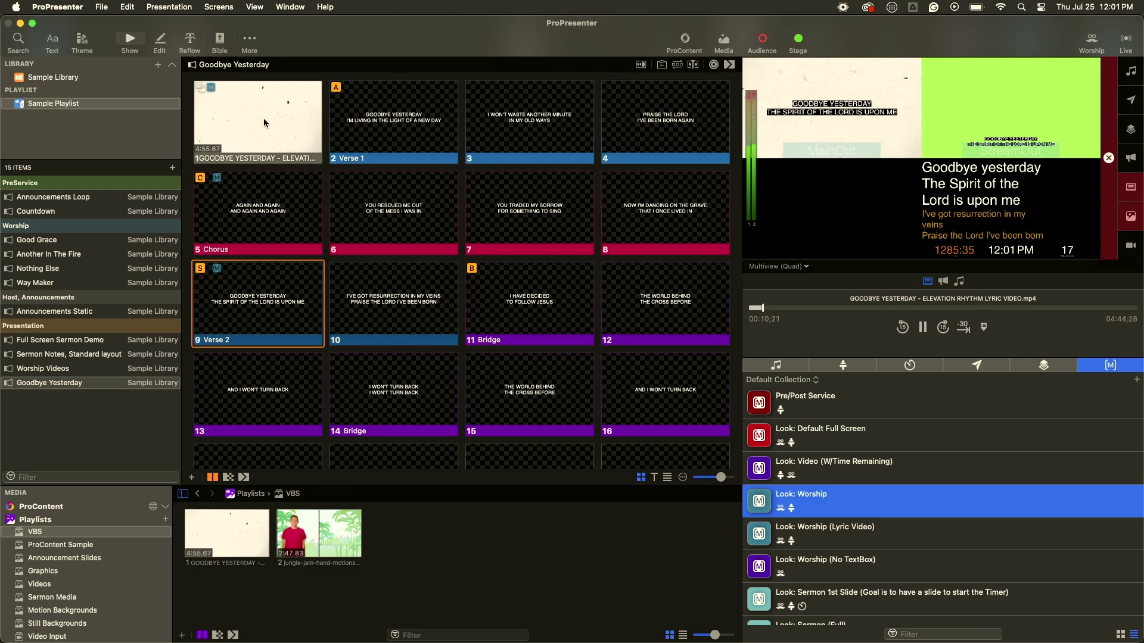
key(Right)
key(Right)
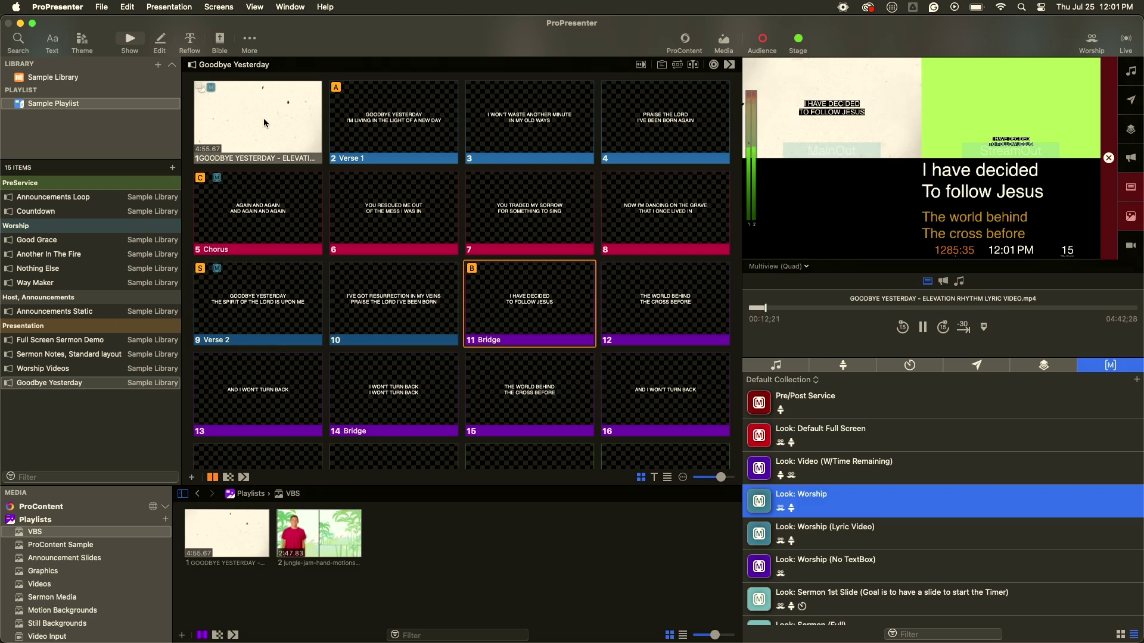